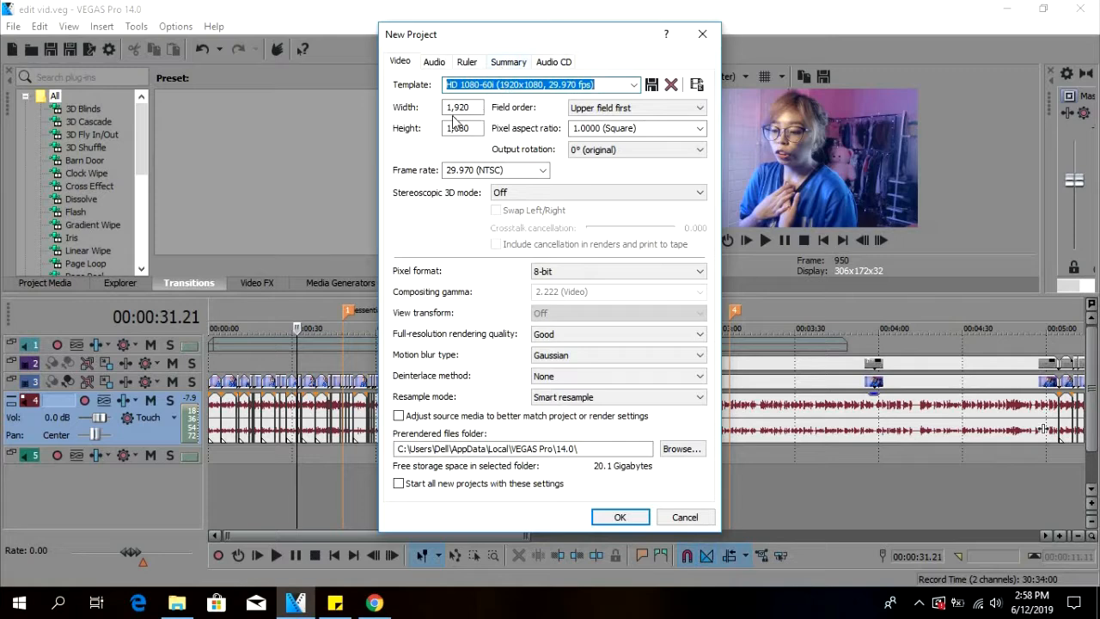
Create a new 1920x1080 project at 59.940 (Double NTSC) with Best full-resolution rendering quality and resampling disabled.
click(471, 108)
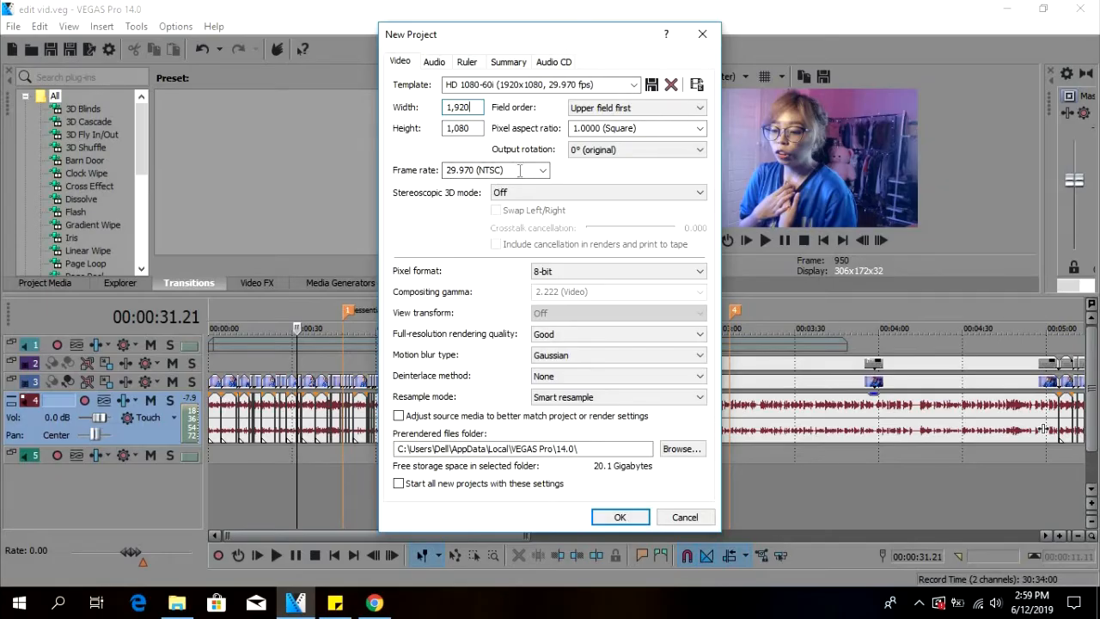
click(543, 171)
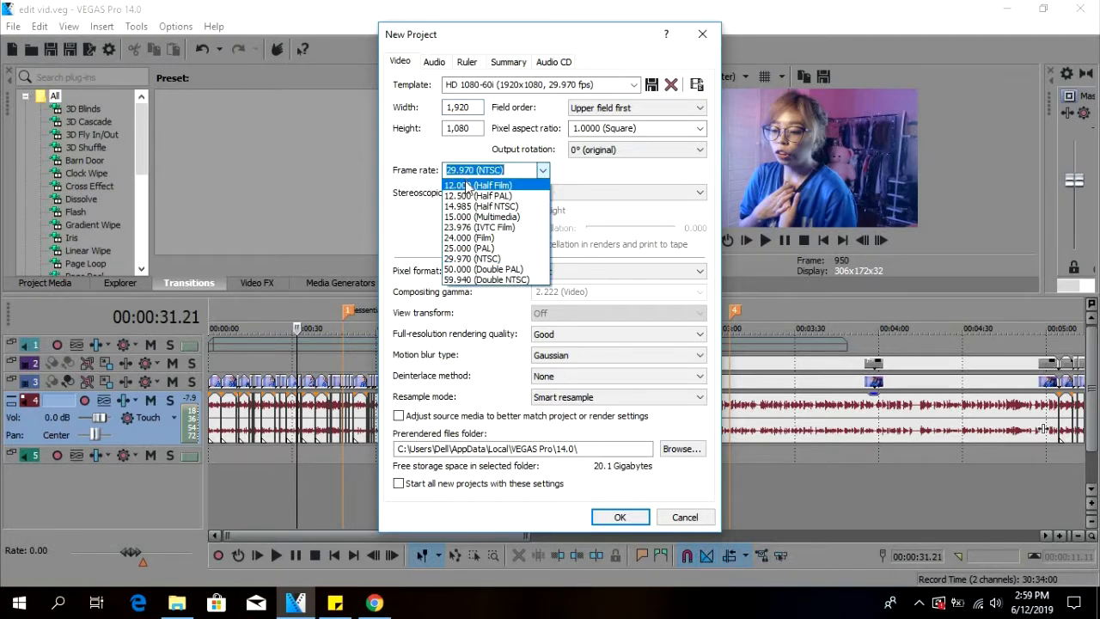
click(486, 281)
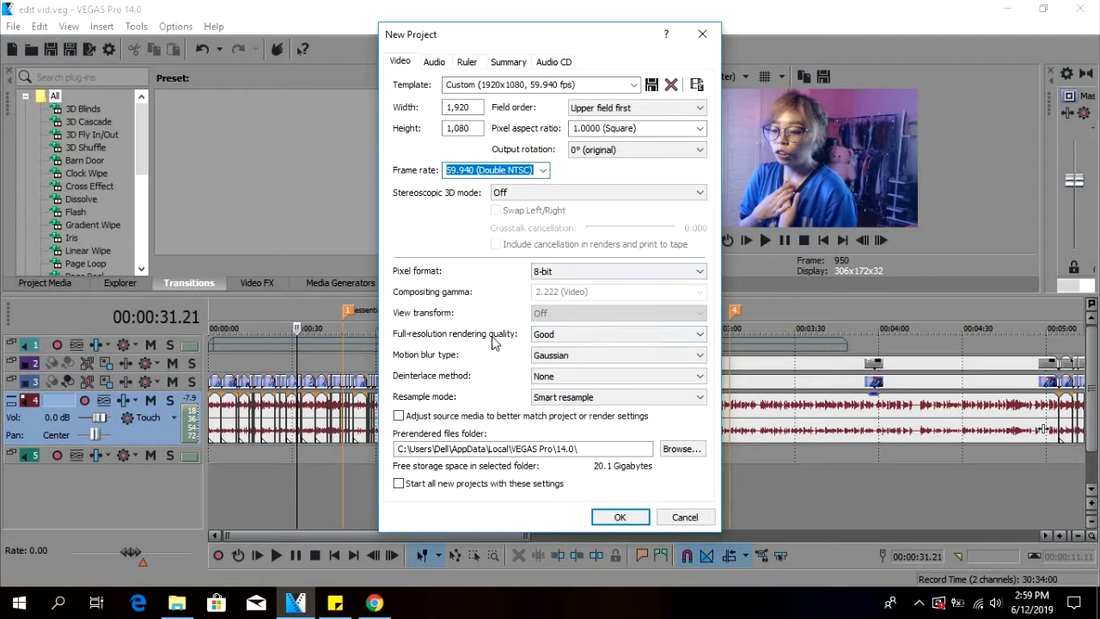
click(584, 336)
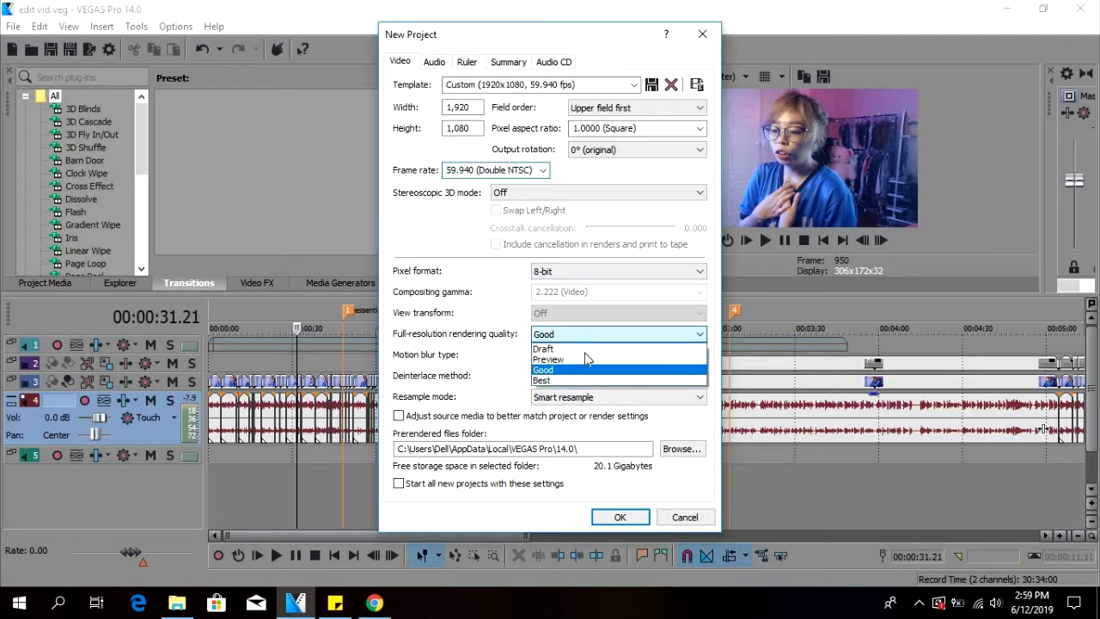
click(584, 381)
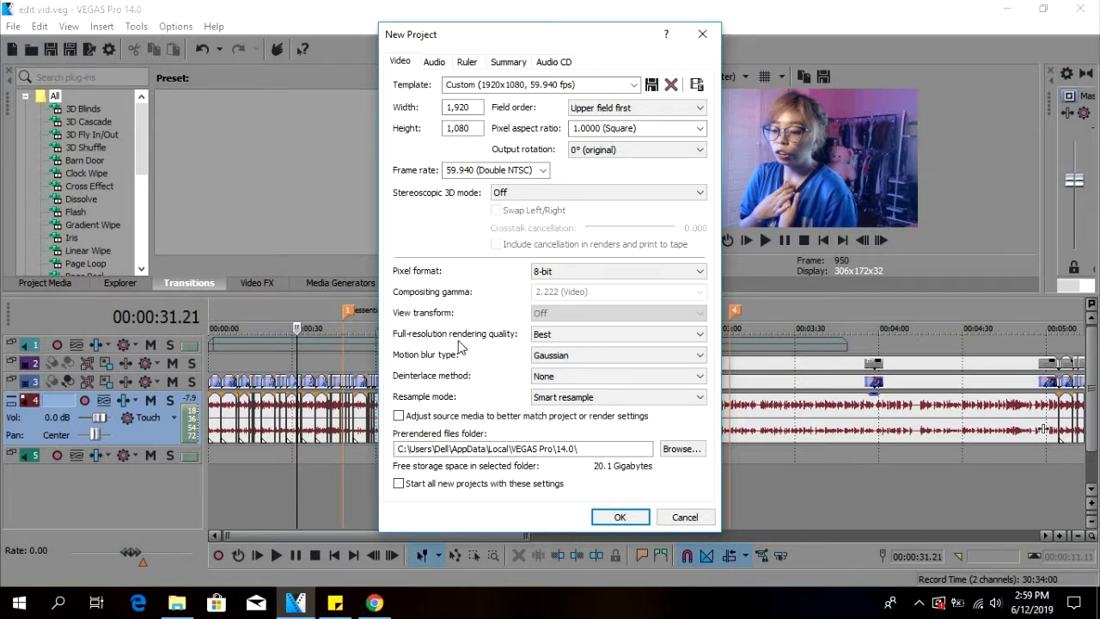
scroll(567, 399, down, 2)
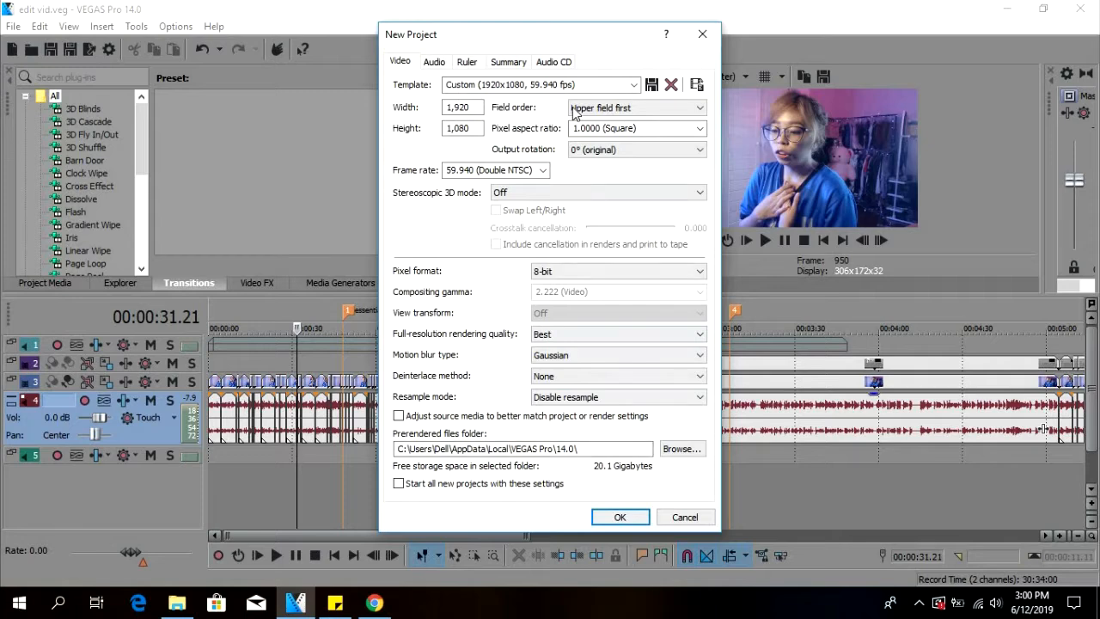
click(632, 523)
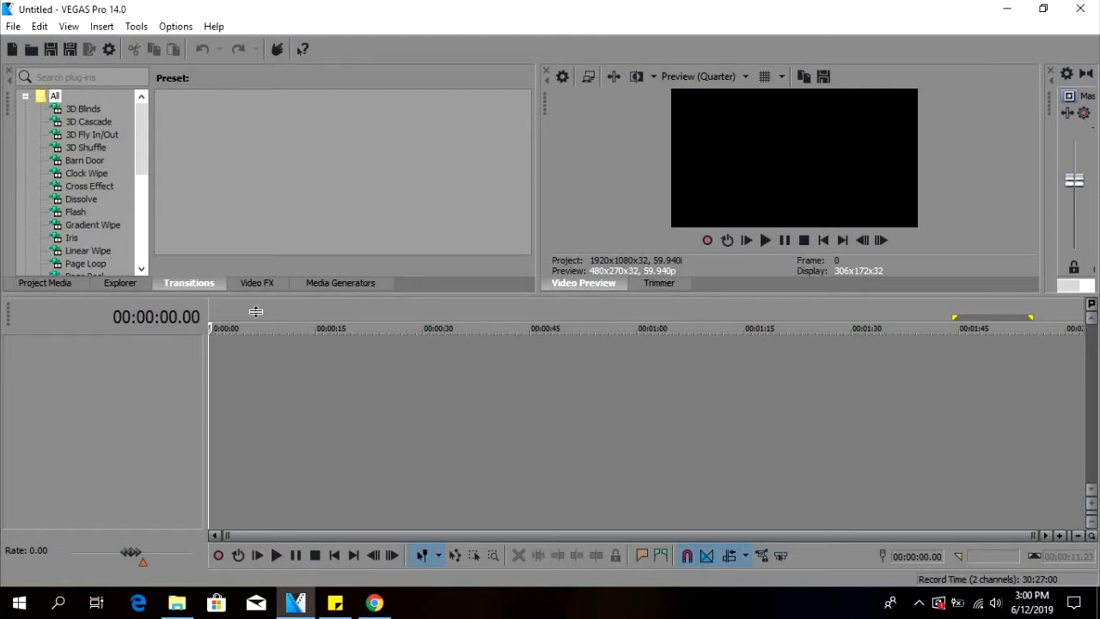
Enlarge the area above the timeline and browse the project media, file explorer and 3D Cascade transition presets.
drag(255, 296, 252, 333)
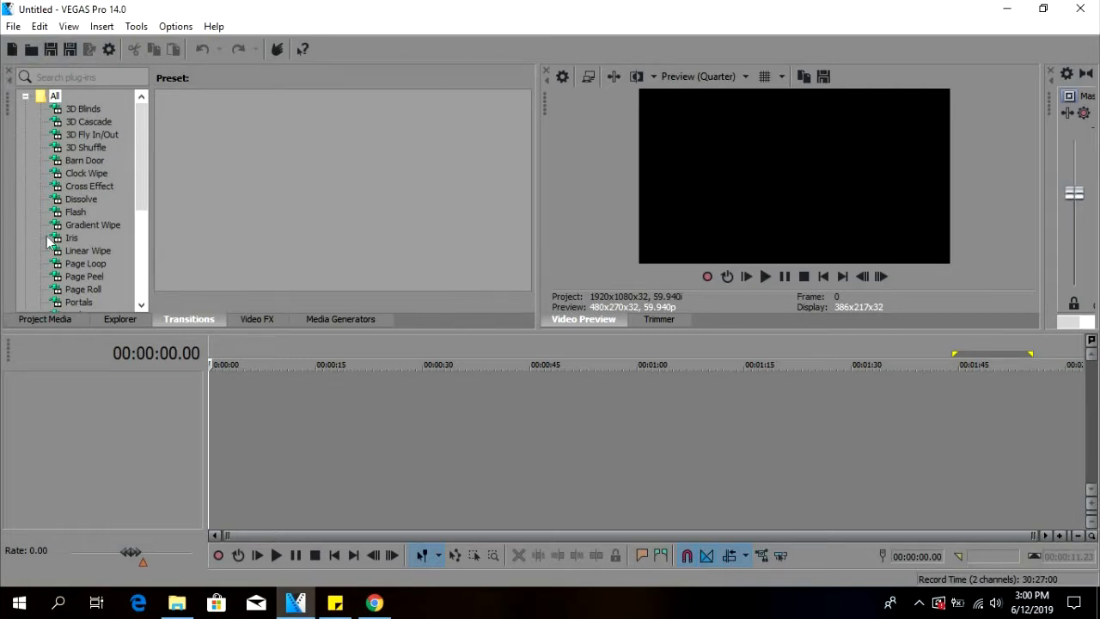
click(44, 319)
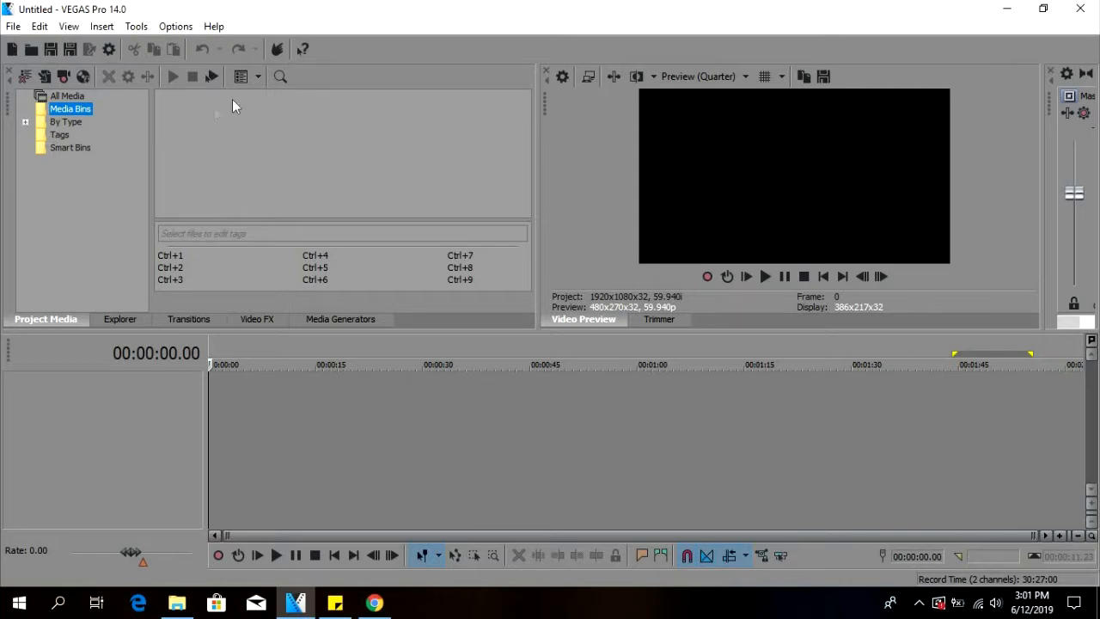
click(120, 318)
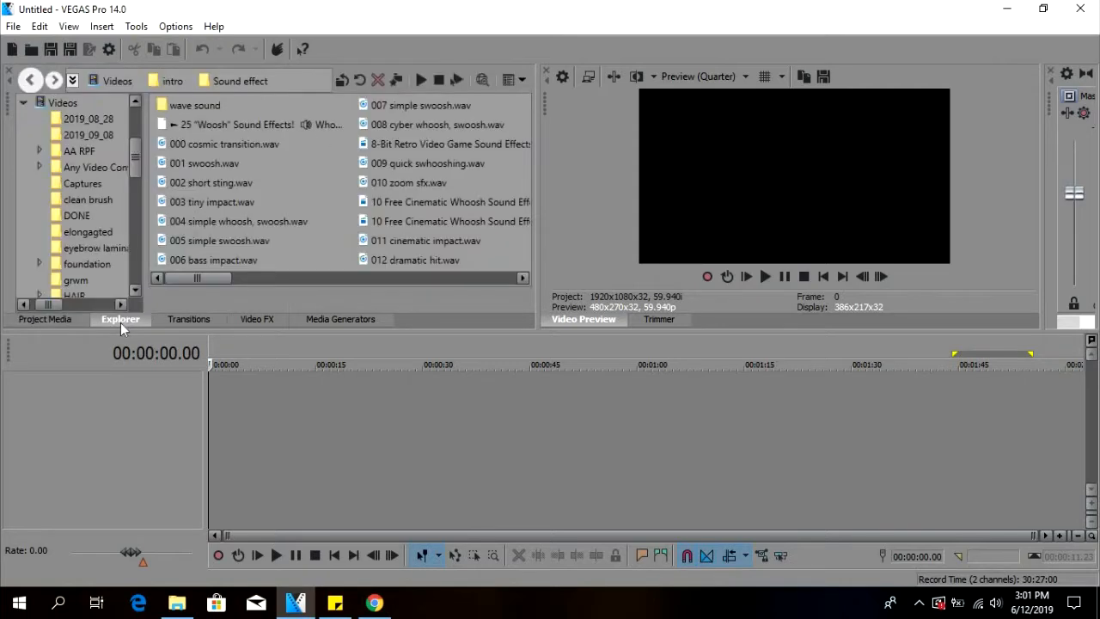
drag(191, 124, 131, 321)
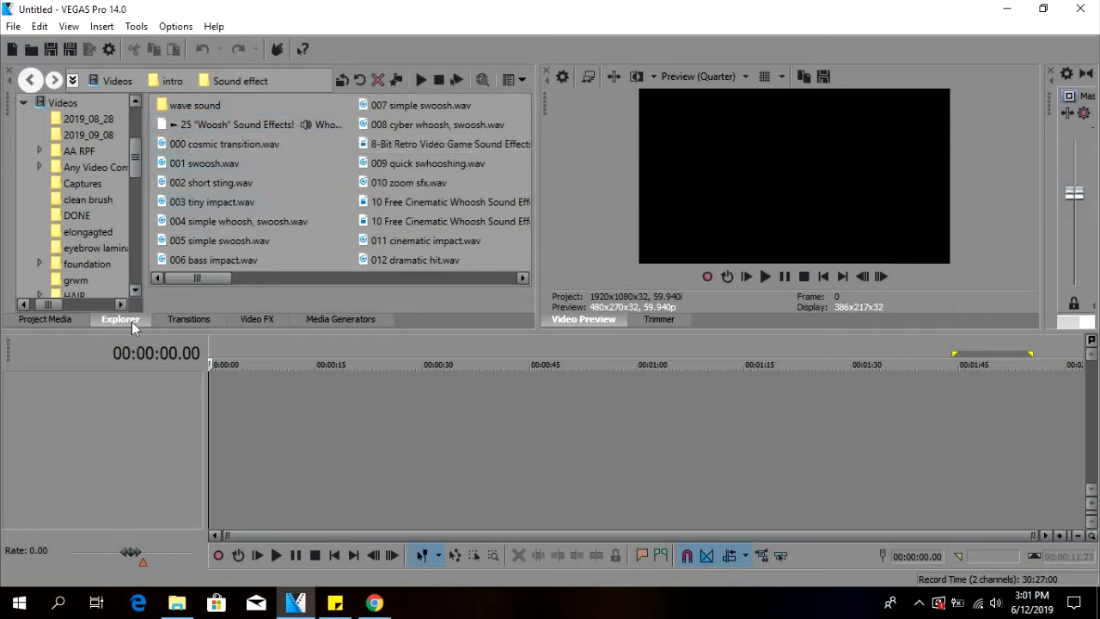
click(193, 320)
click(89, 125)
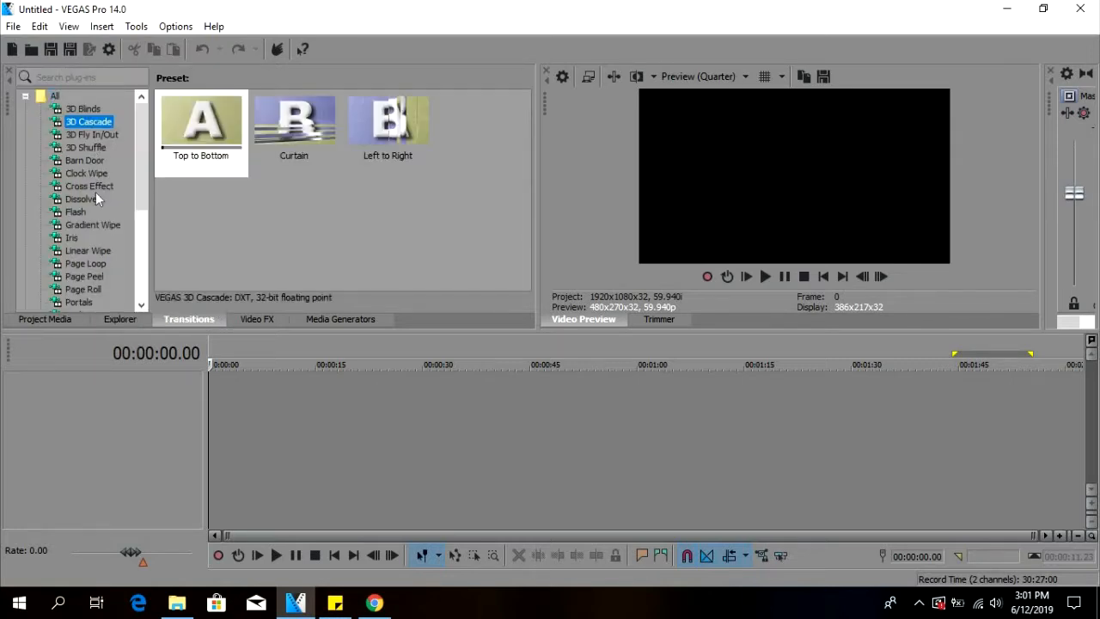
Browse video effects such as Film Grain and HitFilm Scan Lines, plus the Color Gradient and Solid Color generator presets.
click(257, 318)
scroll(99, 125, down, 5)
click(93, 187)
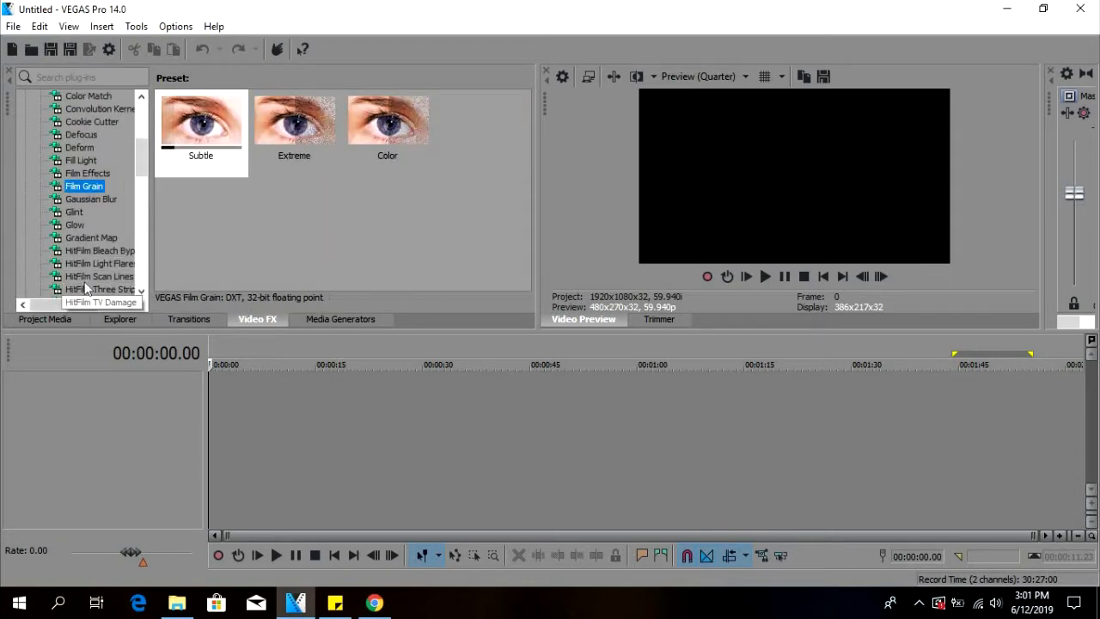
click(84, 276)
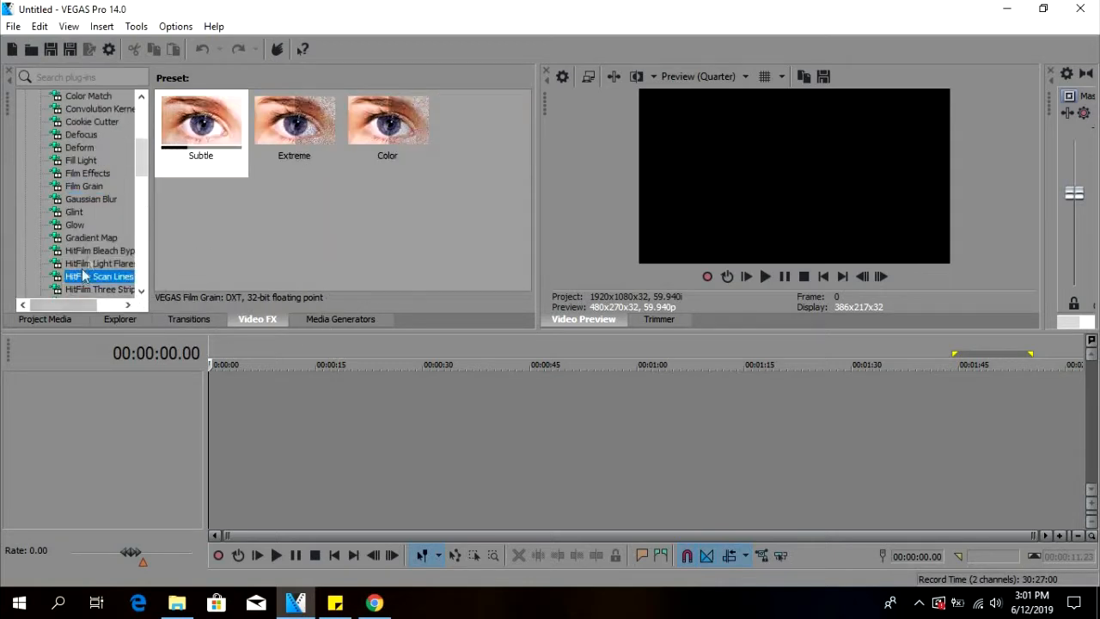
click(327, 318)
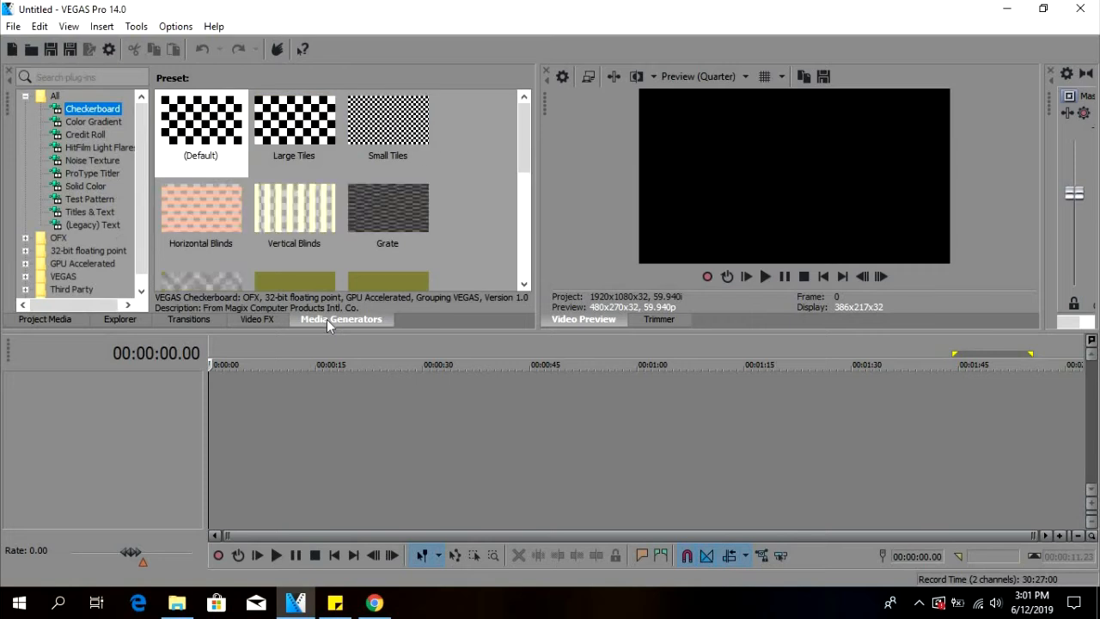
click(89, 123)
click(283, 125)
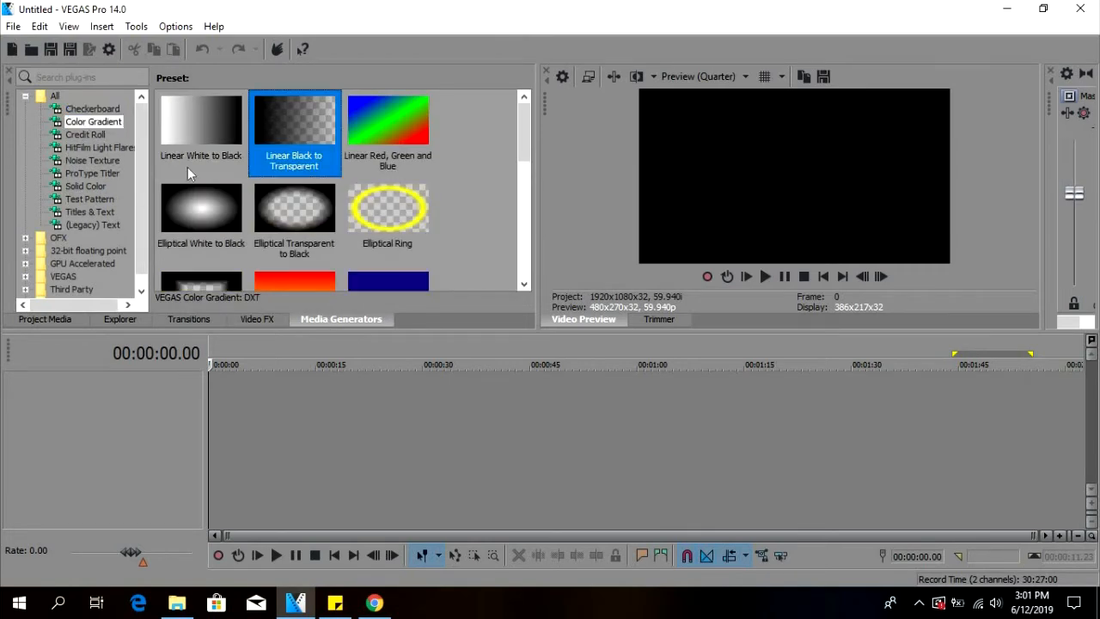
click(90, 211)
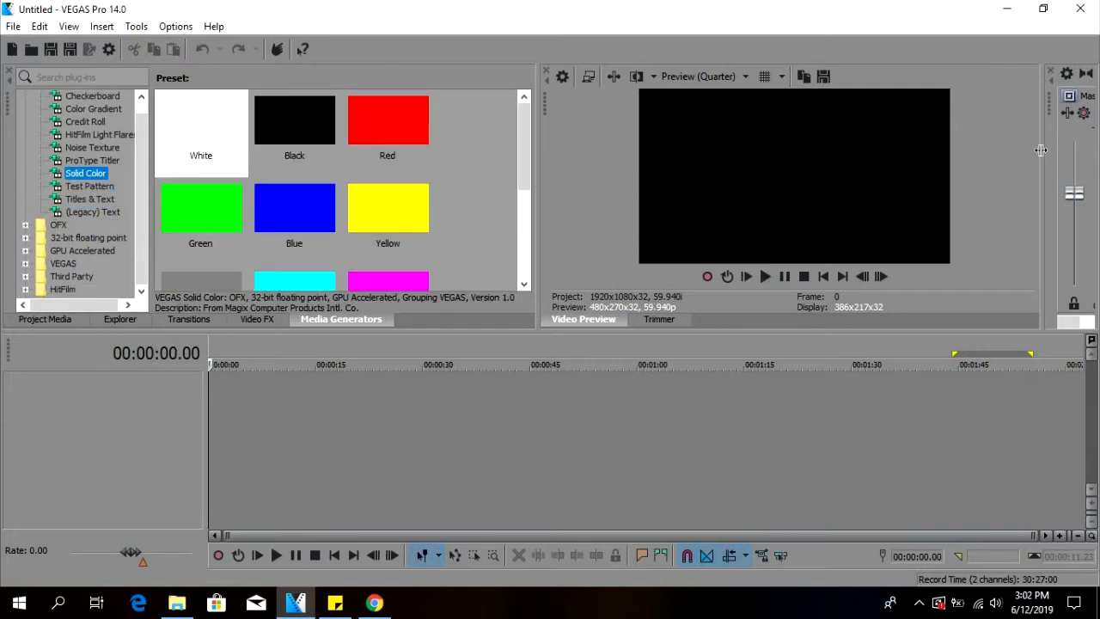
Widen the master mixer to reveal its output meters and set the master volume to 0.3 dB.
drag(1044, 133, 976, 135)
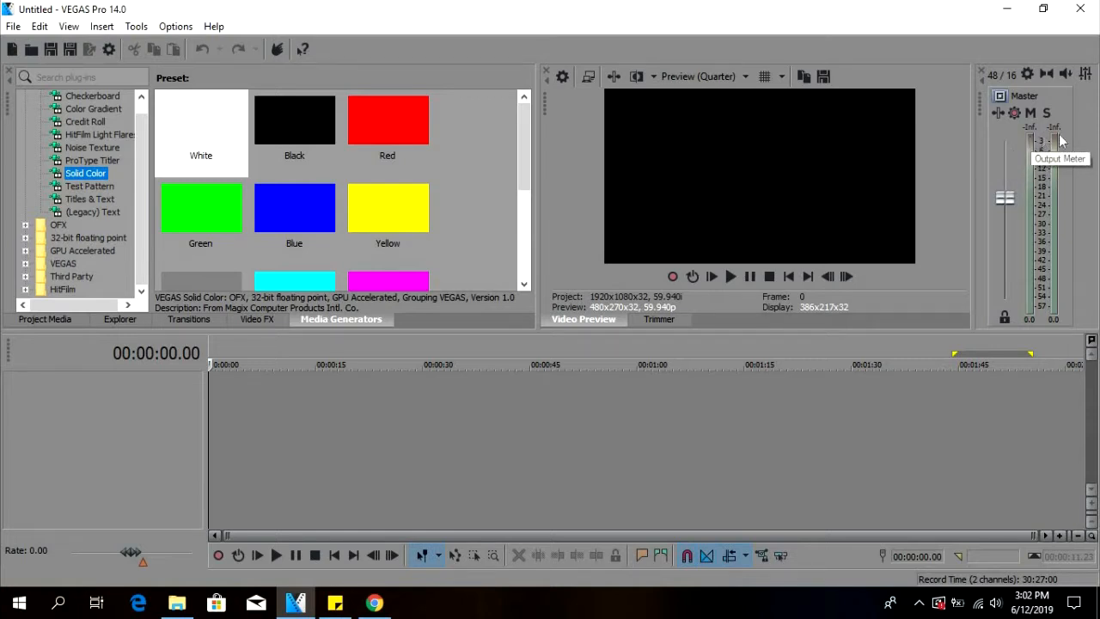
scroll(1015, 202, down, 3)
scroll(1015, 203, up, 2)
scroll(1014, 234, down, 2)
scroll(1017, 225, up, 3)
scroll(1016, 230, down, 3)
scroll(1016, 211, up, 1)
drag(999, 210, 1003, 197)
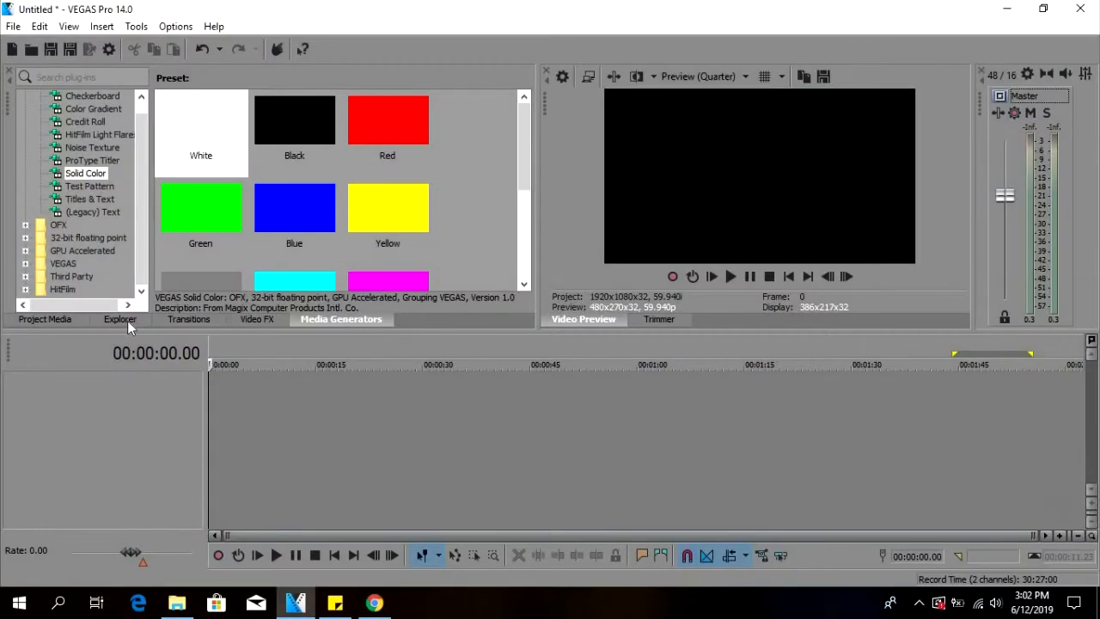
Browse the Videos library in the file explorer and open the challenge subfolder.
click(127, 321)
click(69, 103)
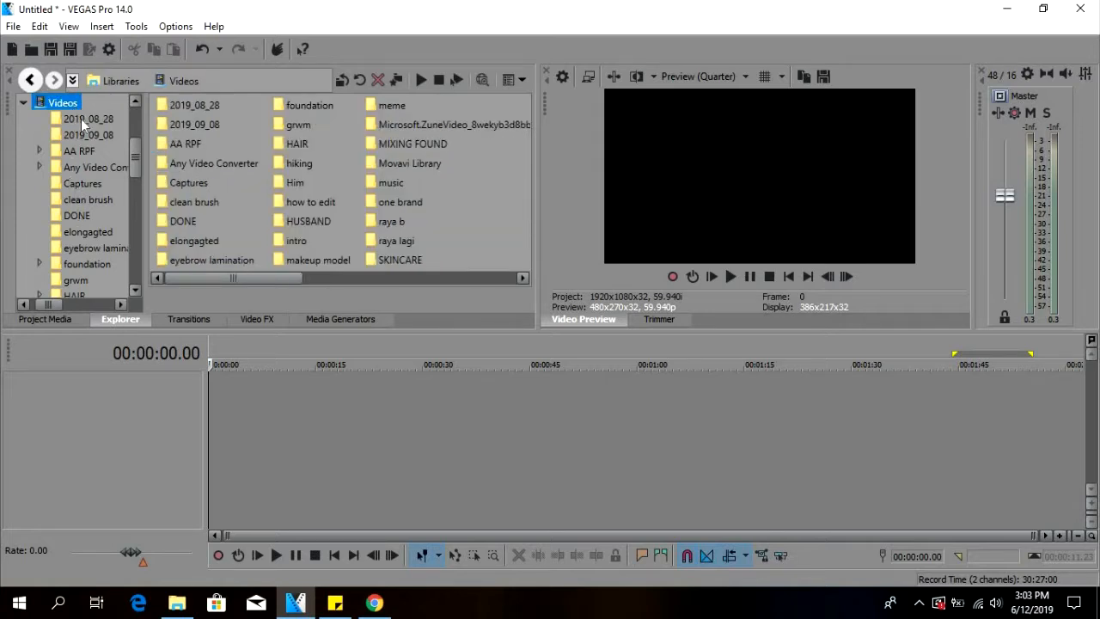
scroll(92, 227, down, 6)
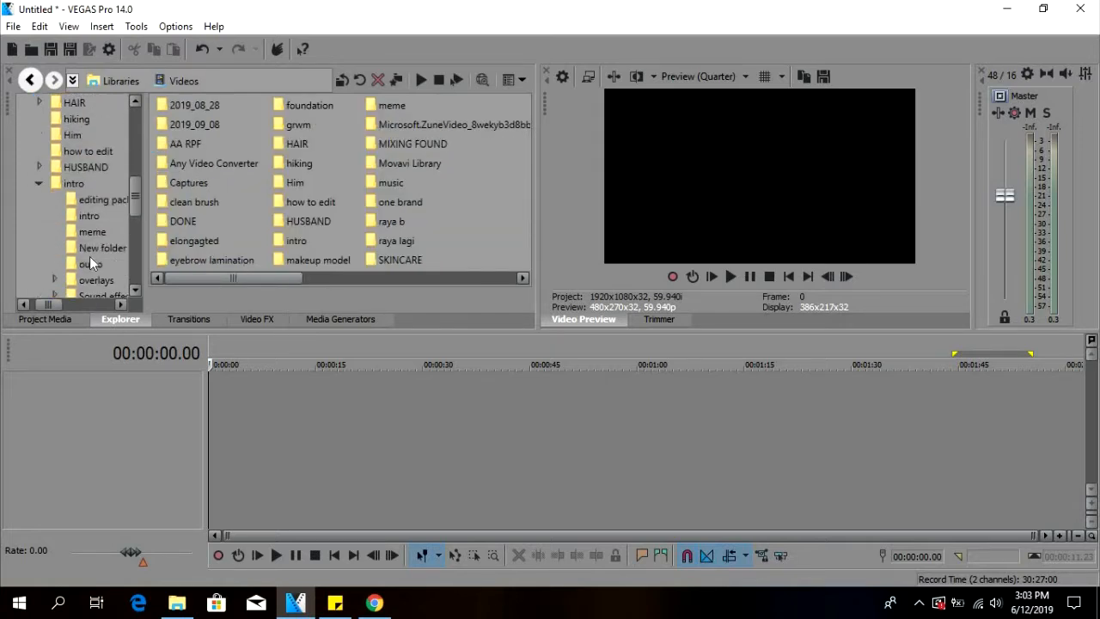
scroll(91, 255, down, 6)
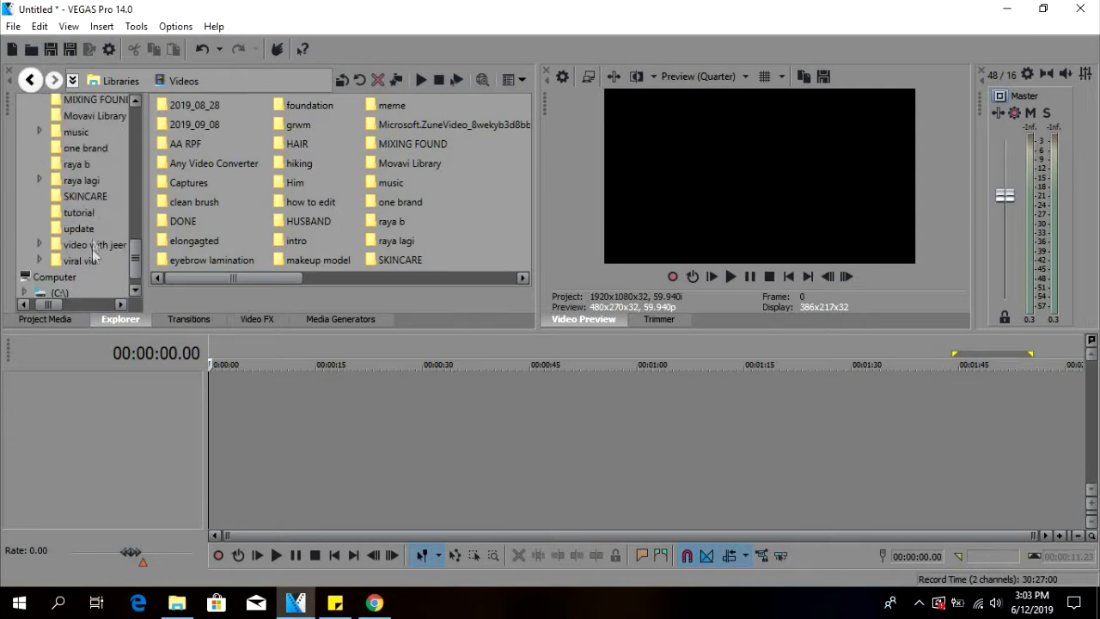
click(93, 243)
double_click(191, 105)
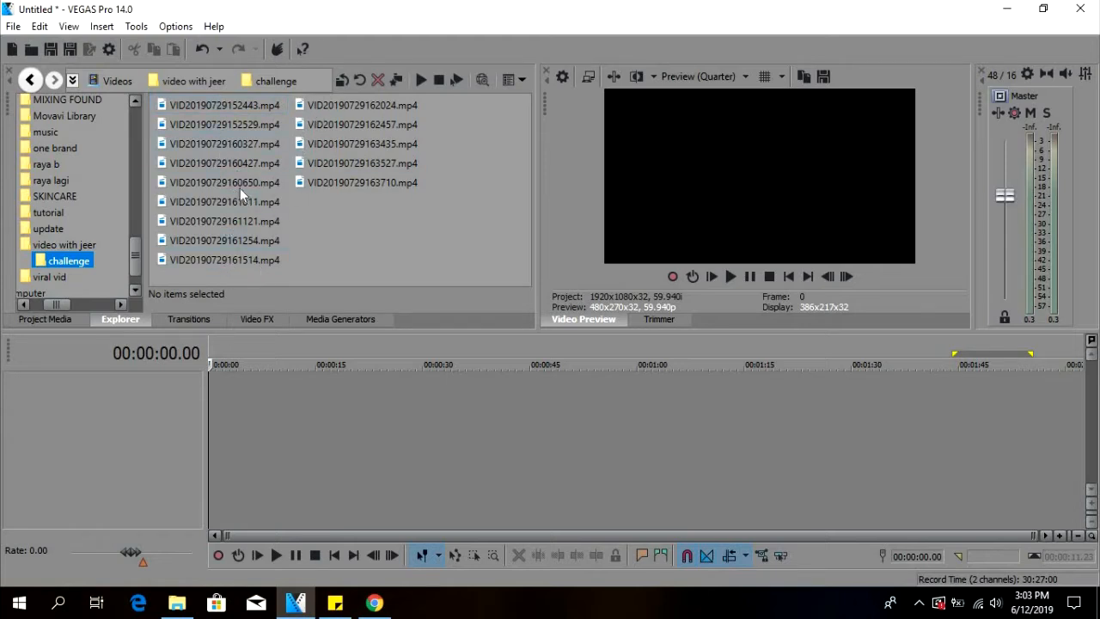
Preview the clip VID20190729160650.mp4 from the challenge folder, and stop the playback.
click(193, 160)
click(202, 181)
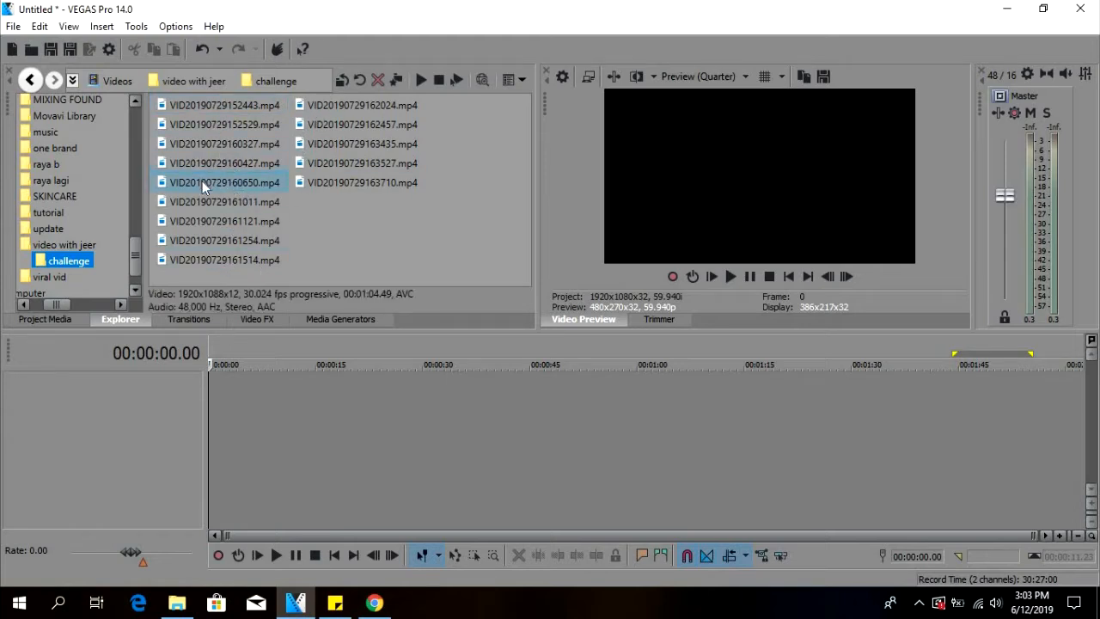
click(420, 79)
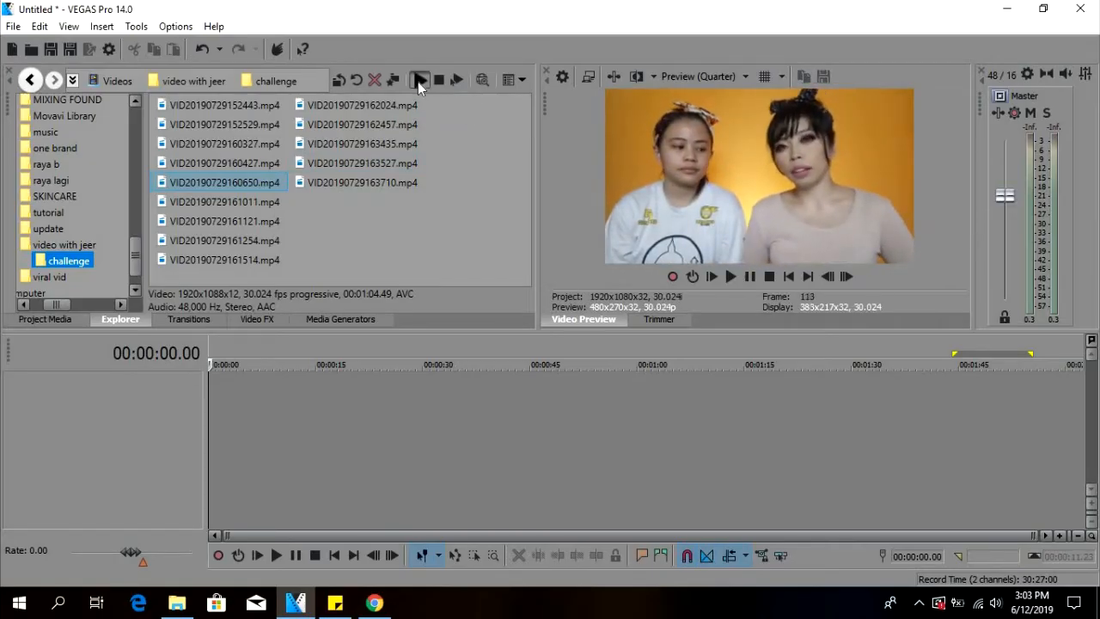
click(419, 80)
click(194, 162)
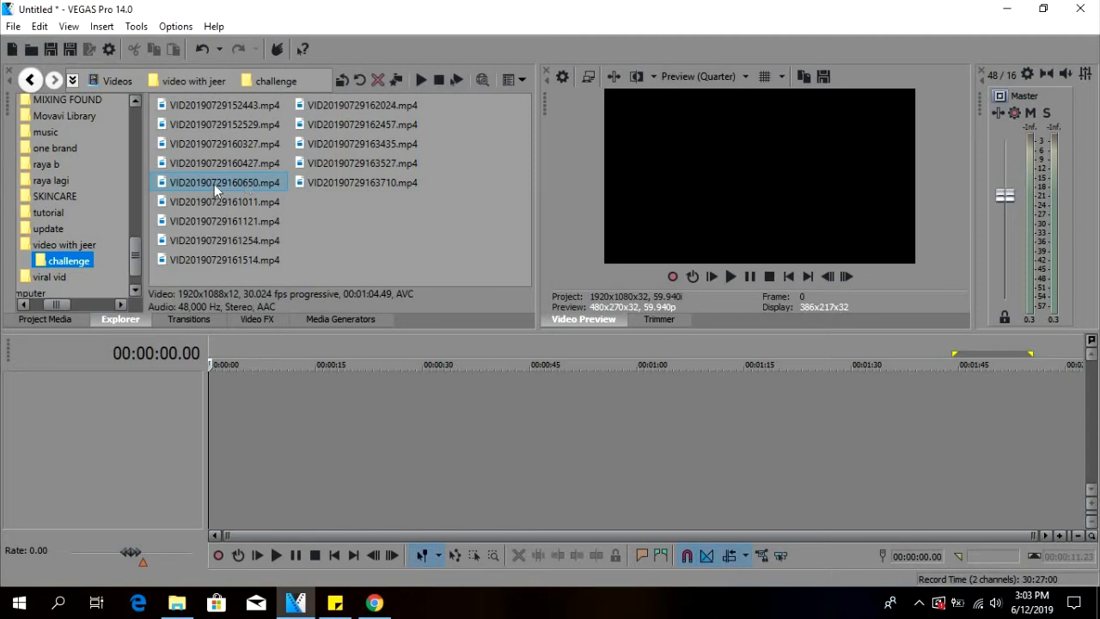
Add VID20190729160650.mp4 at the start of the timeline without matching the project video settings to the media.
drag(213, 179, 215, 407)
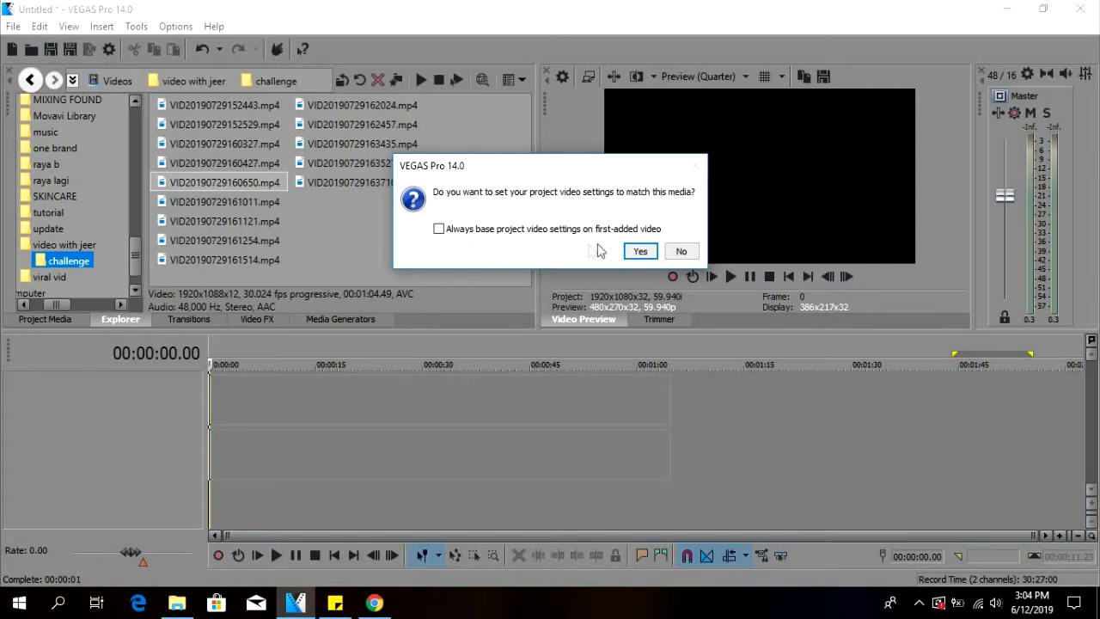
click(680, 251)
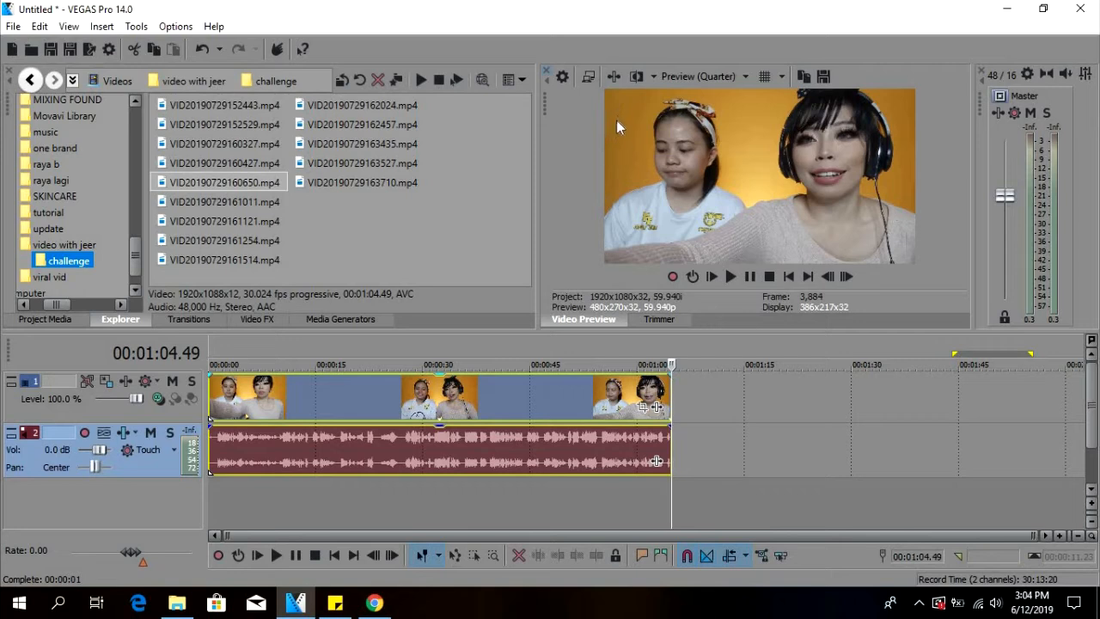
Zoom in on the clip's opening seconds and play them to examine where the speech begins.
click(213, 477)
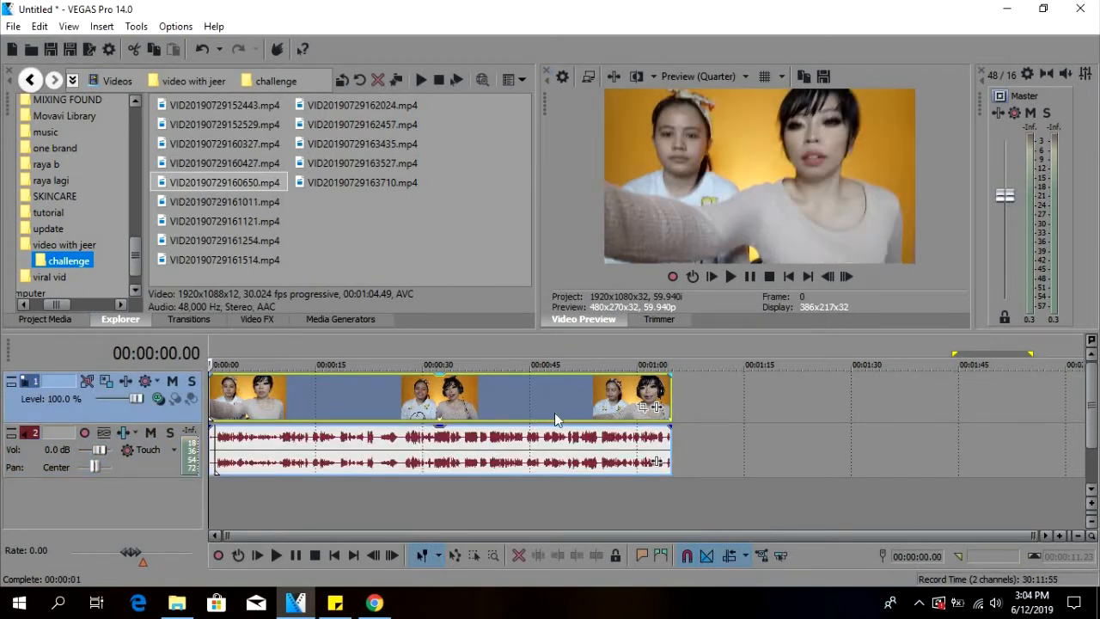
click(48, 443)
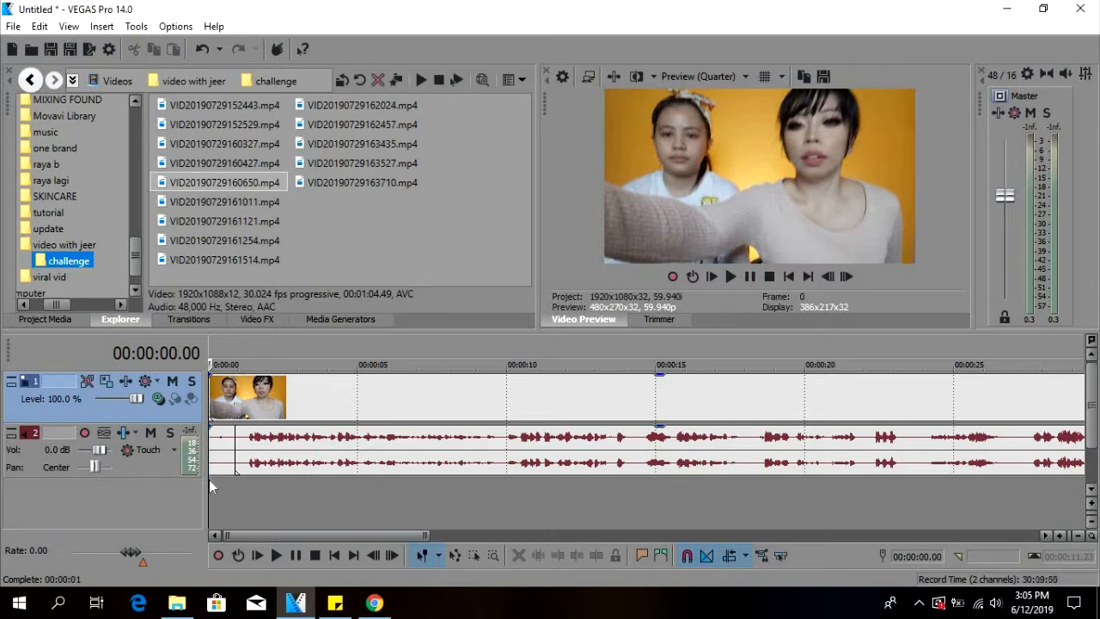
key(space)
click(250, 455)
click(242, 493)
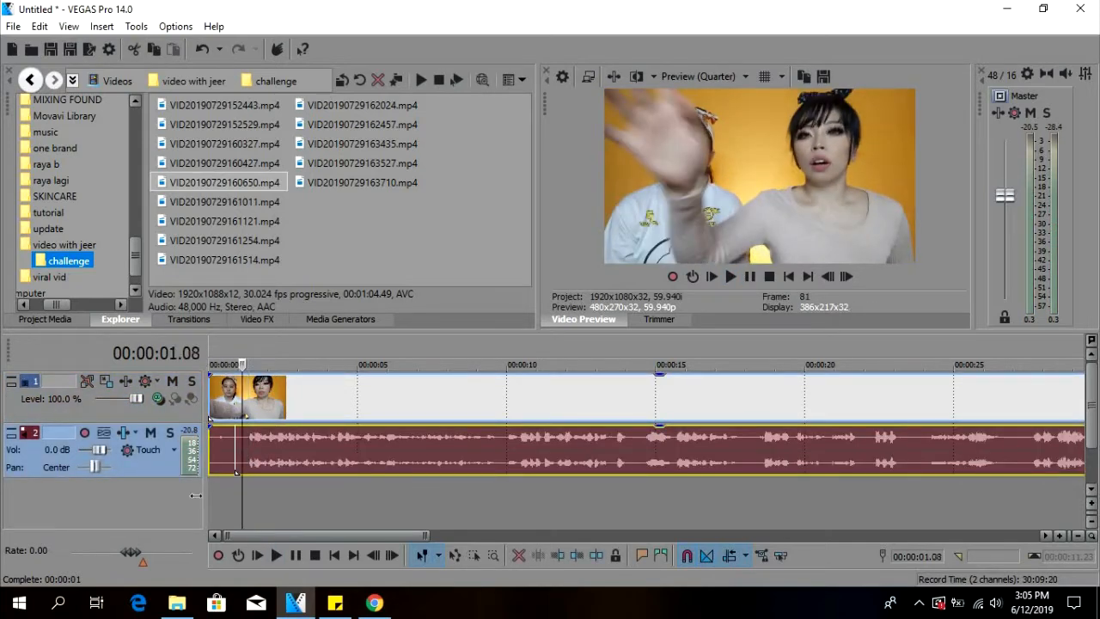
click(211, 495)
click(250, 439)
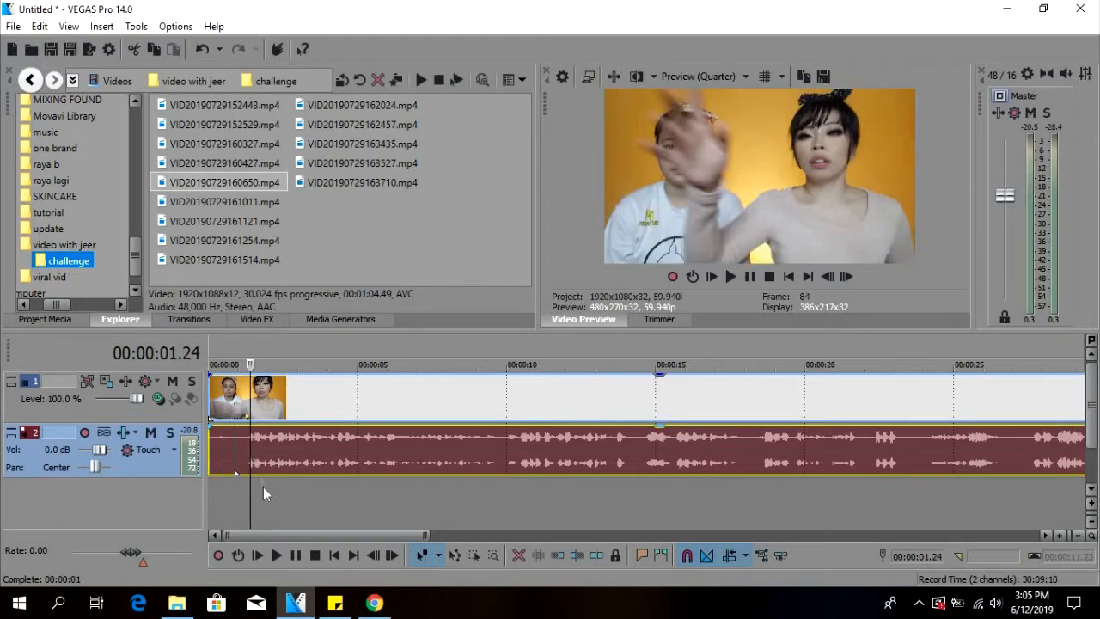
key(space)
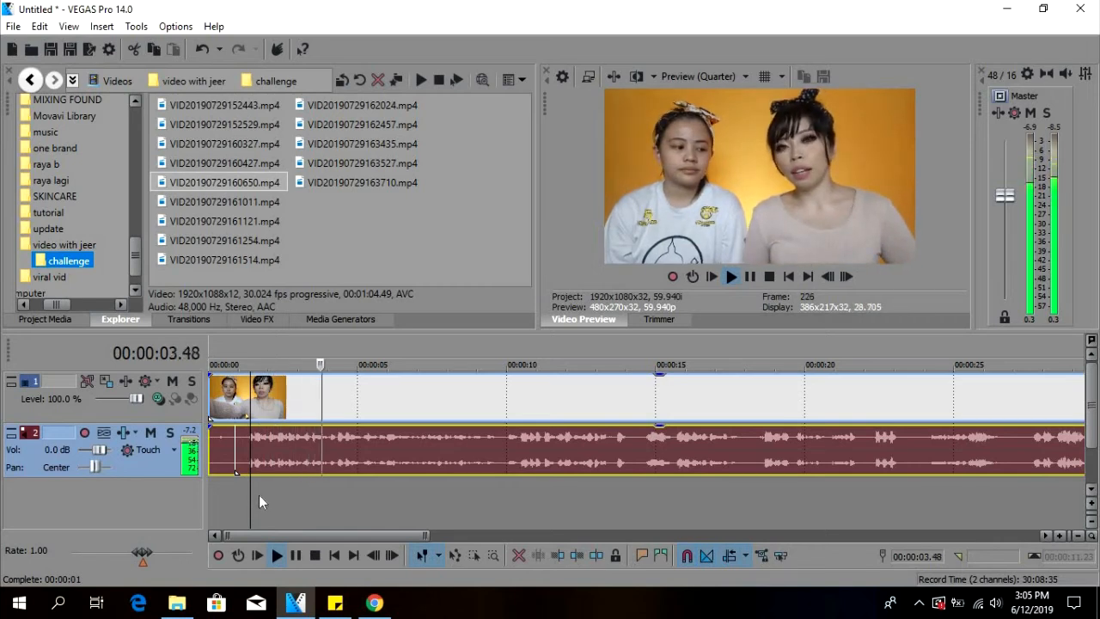
key(space)
click(252, 492)
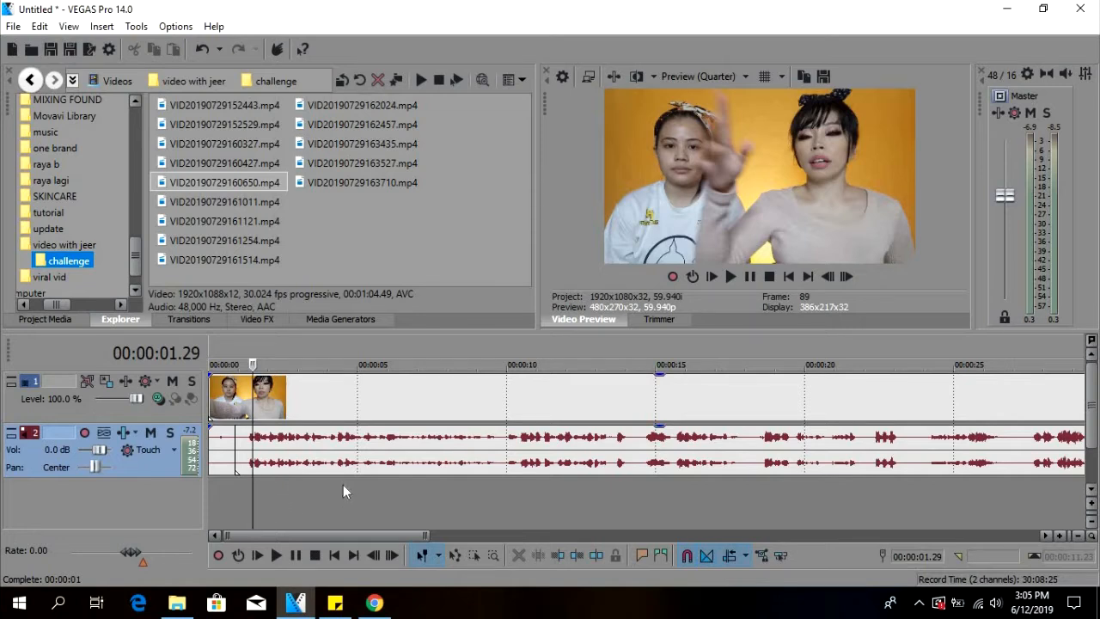
Split the clip's video and audio at 00:00:01.15, just before the speech waveform begins.
click(245, 444)
click(246, 444)
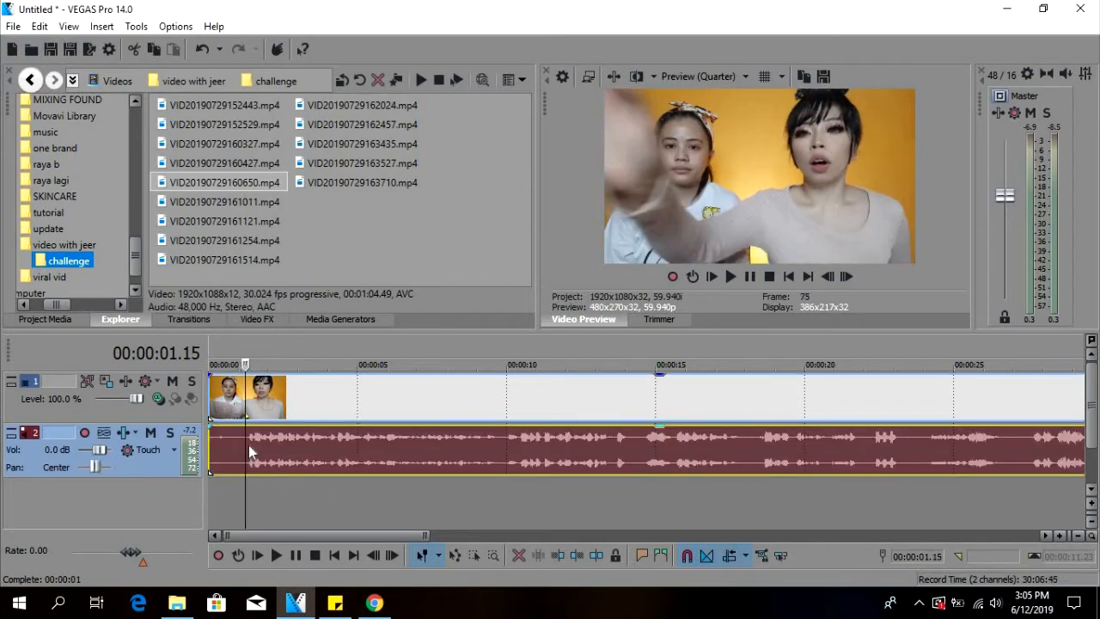
key(s)
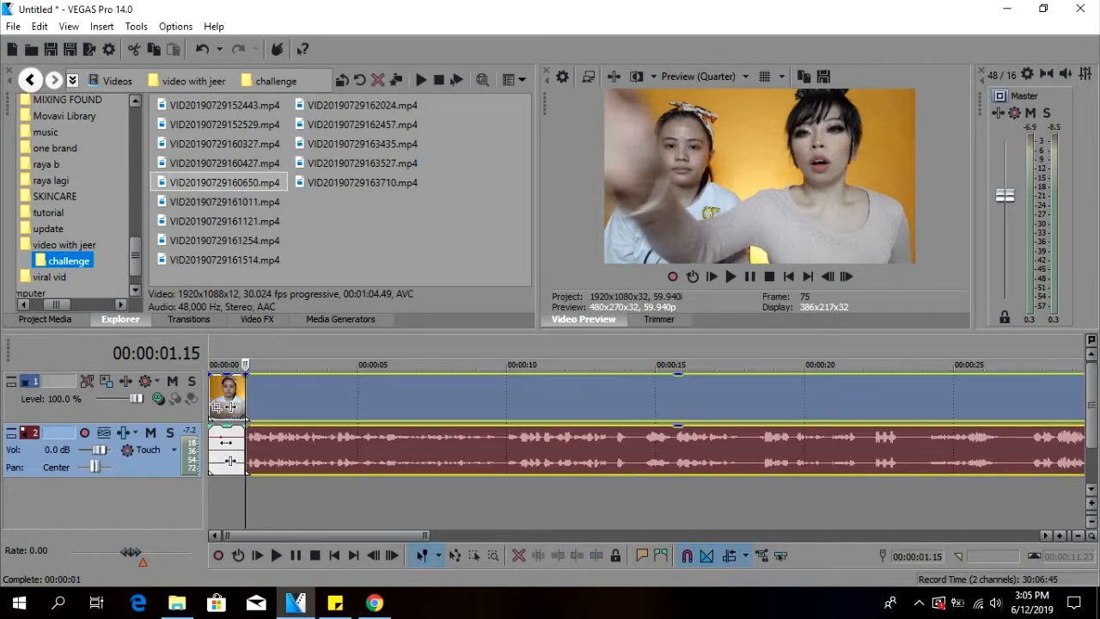
Delete the clip segment before the 00:00:01.15 cut, and split the remaining clip at 00:00:00.31.
click(226, 460)
key(Delete)
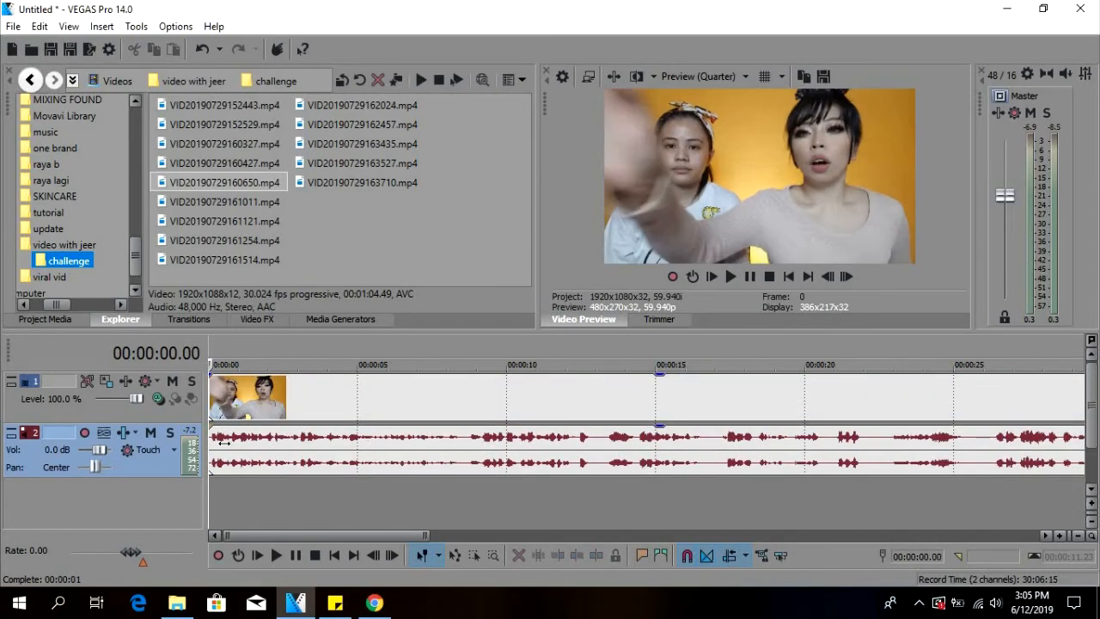
click(223, 438)
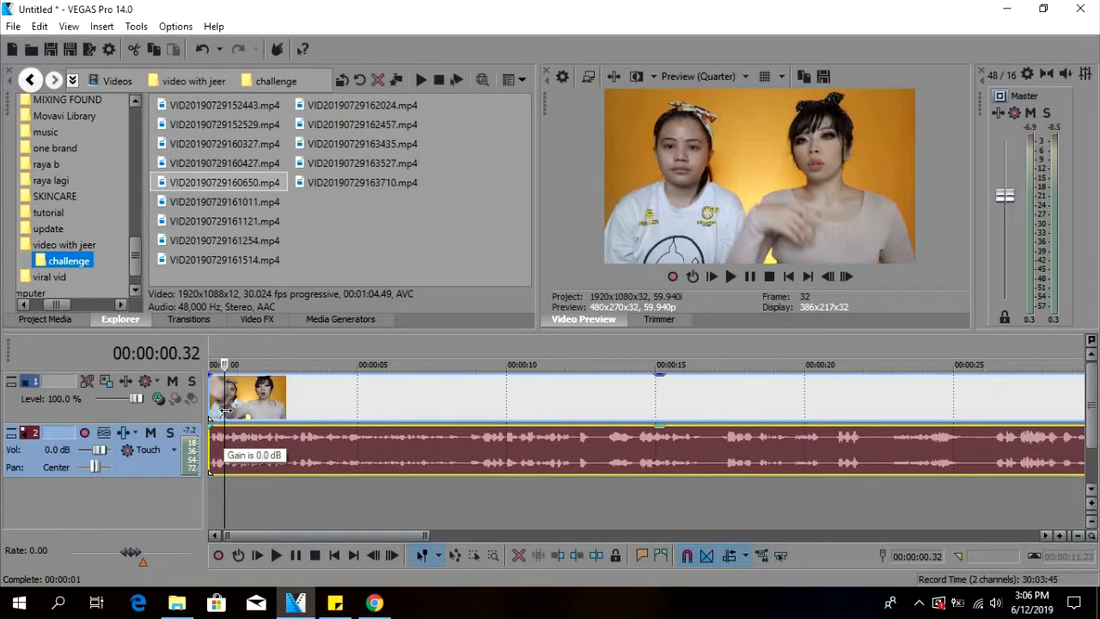
right_click(227, 440)
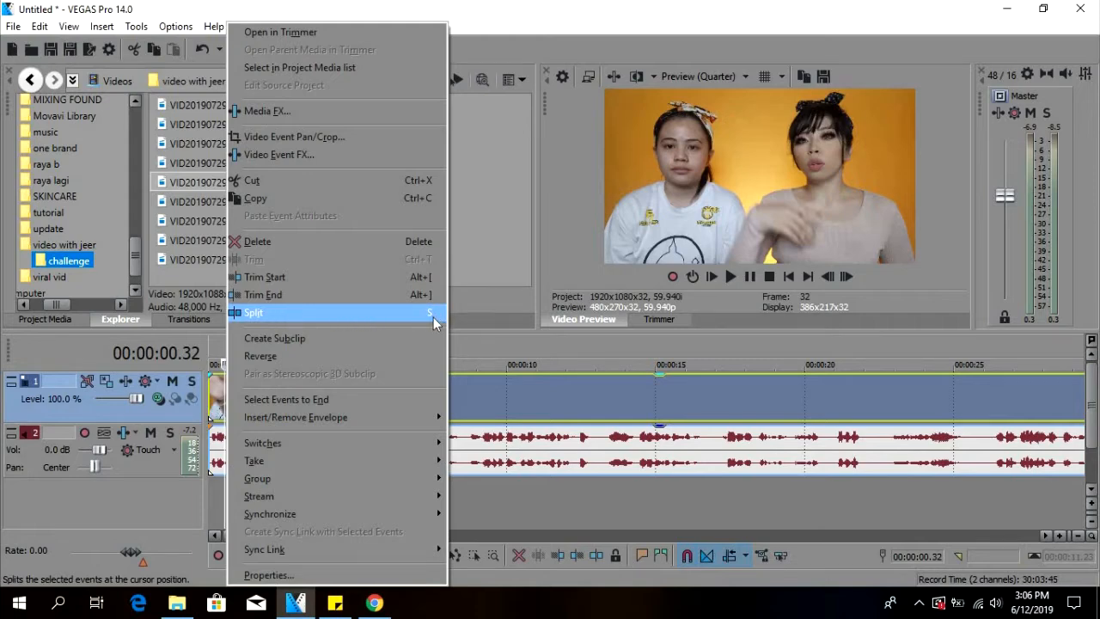
click(341, 314)
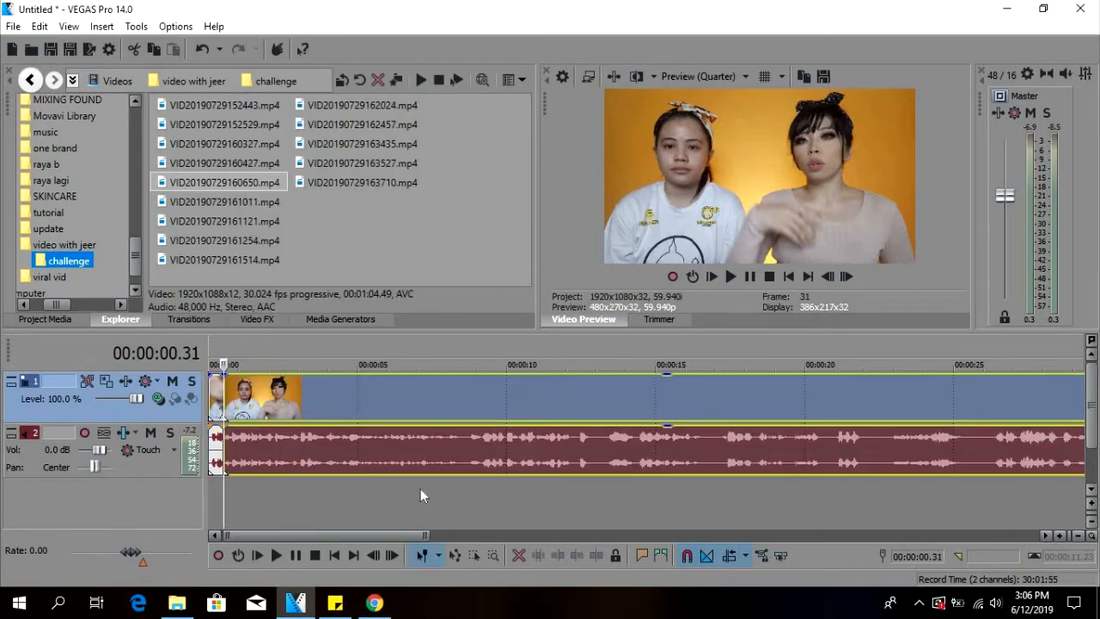
Play from about 00:00:06 to find the speech pause, and split off the silent 29-frame piece starting at 00:00:08.20.
click(430, 489)
click(440, 490)
drag(402, 490, 397, 490)
click(408, 491)
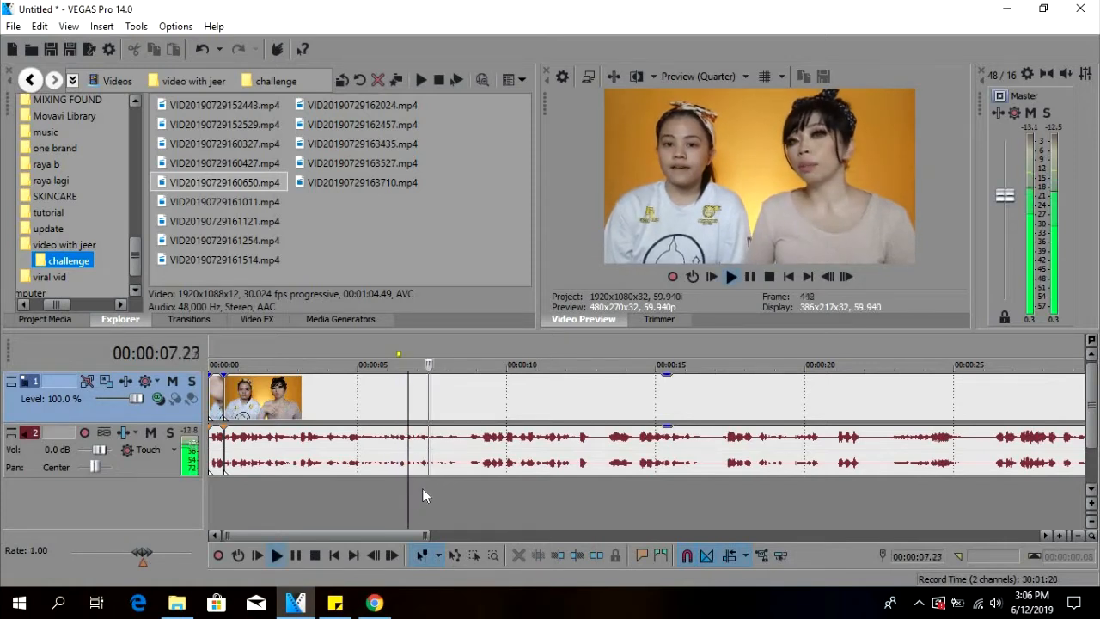
key(Return)
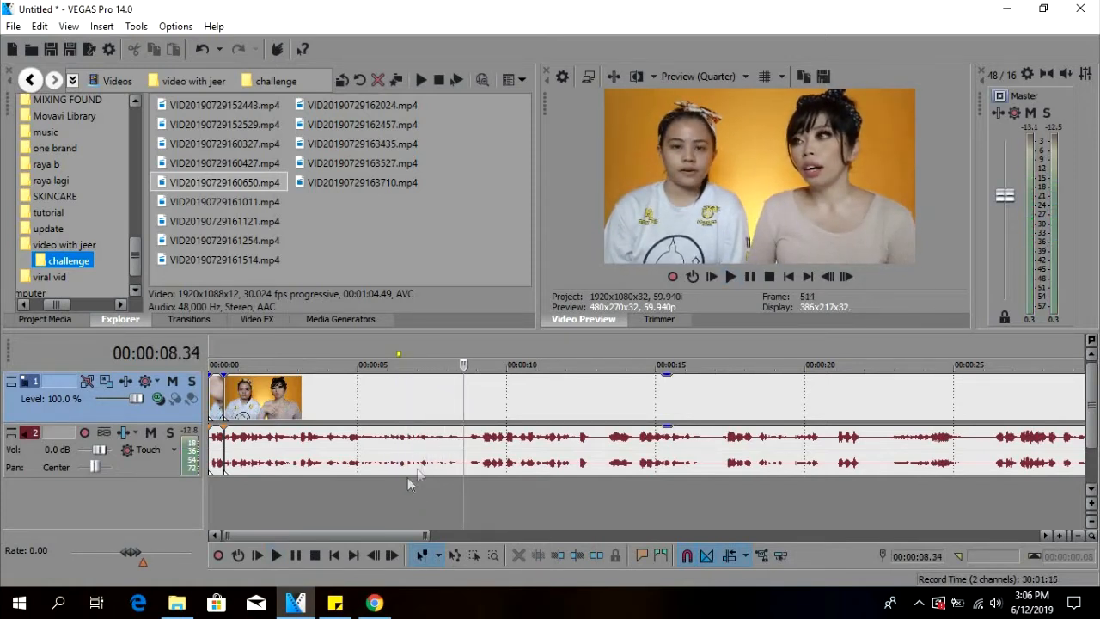
click(453, 444)
scroll(456, 444, up, 3)
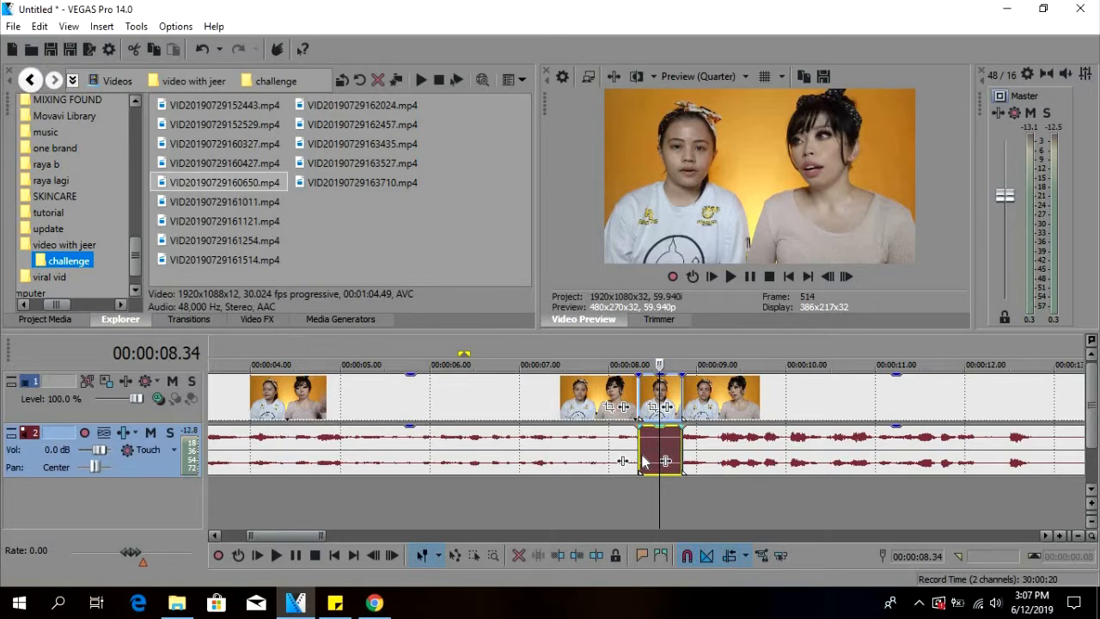
Try deleting the silent piece with Auto Ripple on and with it off, undoing each deletion.
key(Delete)
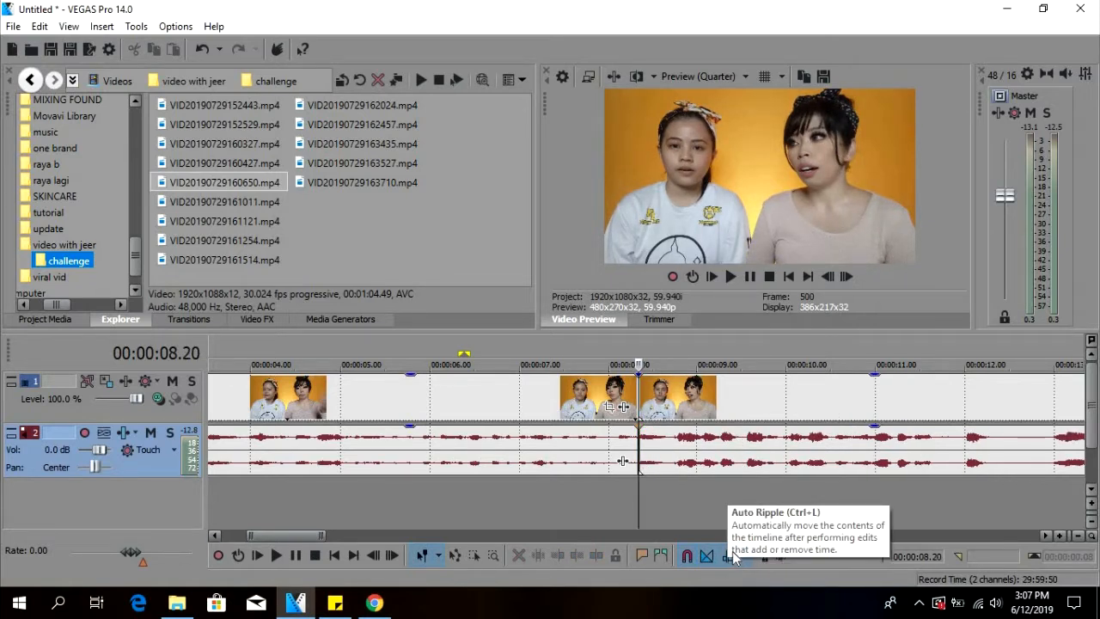
key(ctrl+z)
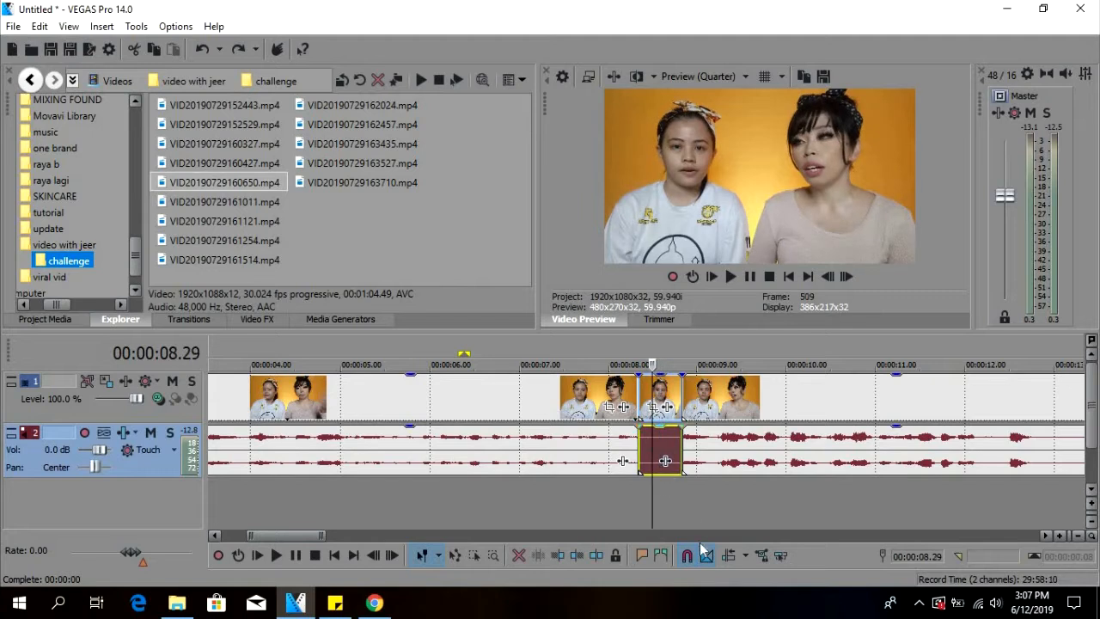
key(Delete)
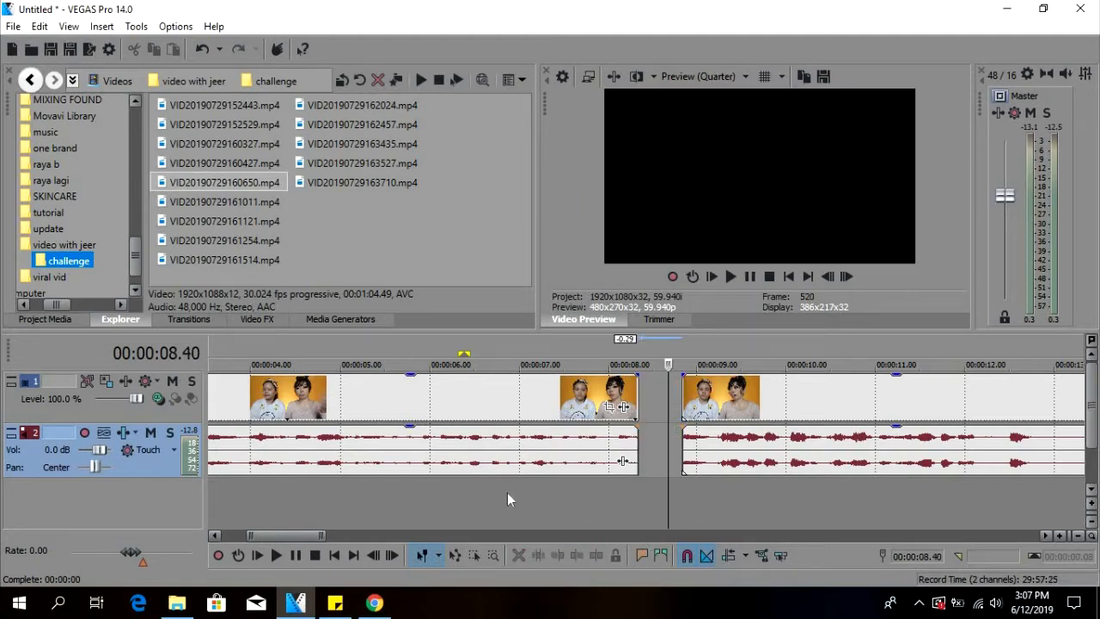
key(ctrl+z)
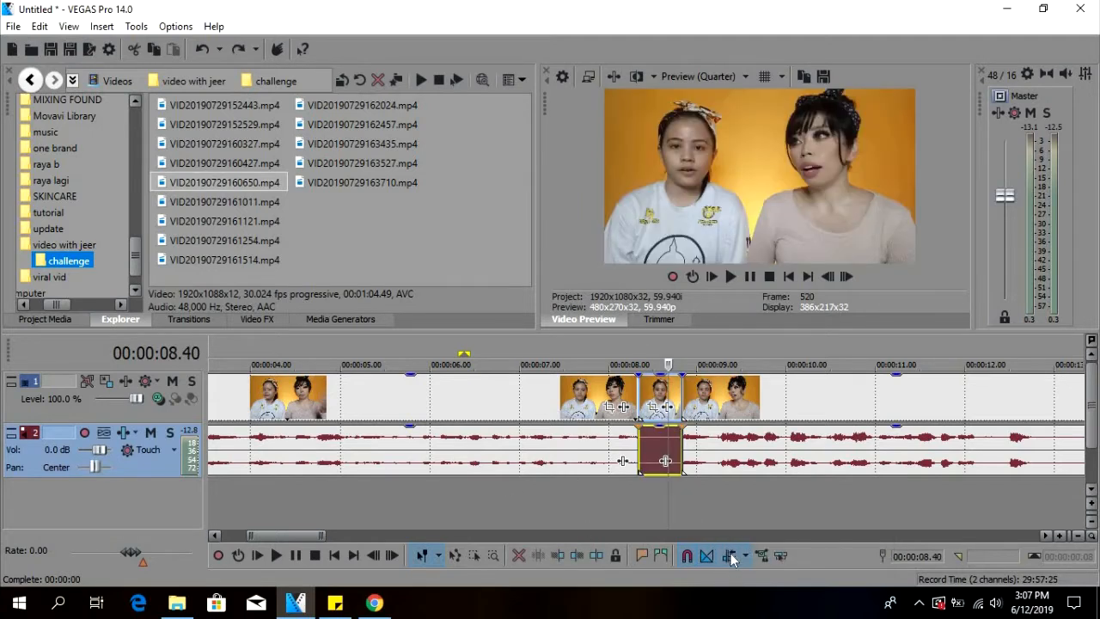
Delete the silent piece starting at 00:00:08.20 with Auto Ripple enabled.
click(652, 448)
key(Delete)
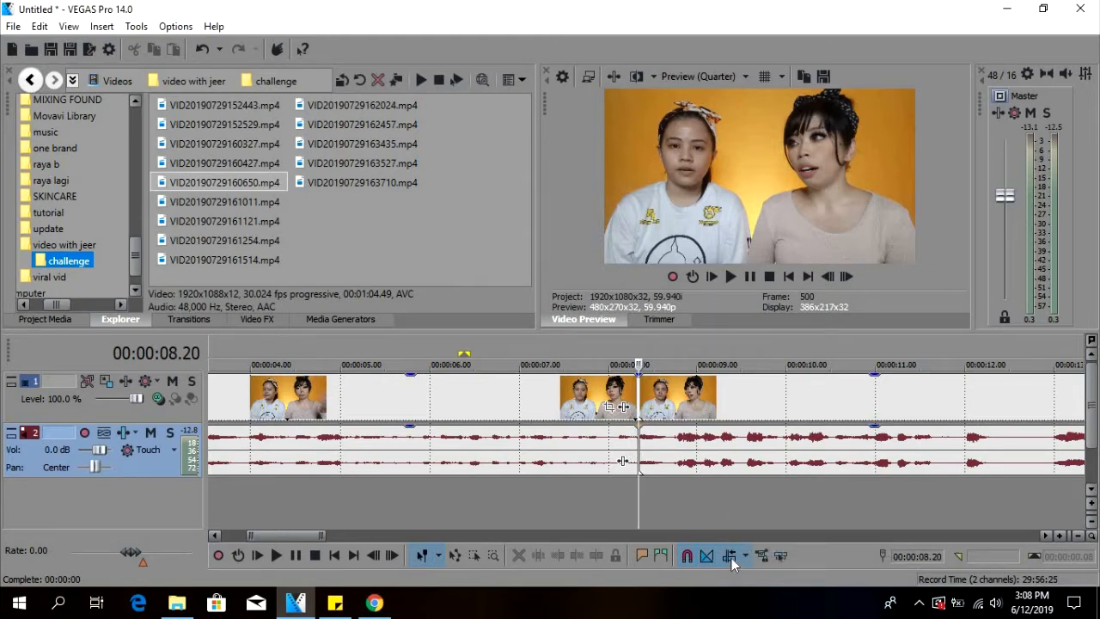
Remove the short opening segment and the 23-frame piece after the cut near 00:00:08, closing the gaps they leave.
scroll(692, 449, down, 3)
scroll(692, 450, down, 2)
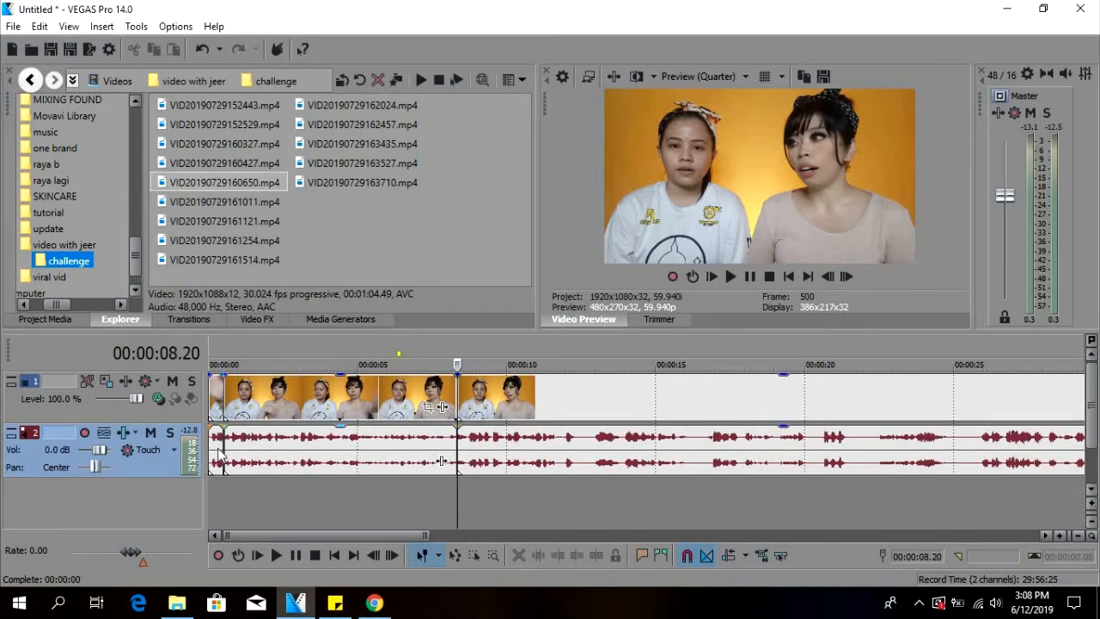
scroll(219, 455, up, 1)
click(219, 457)
scroll(217, 459, up, 1)
scroll(219, 461, down, 1)
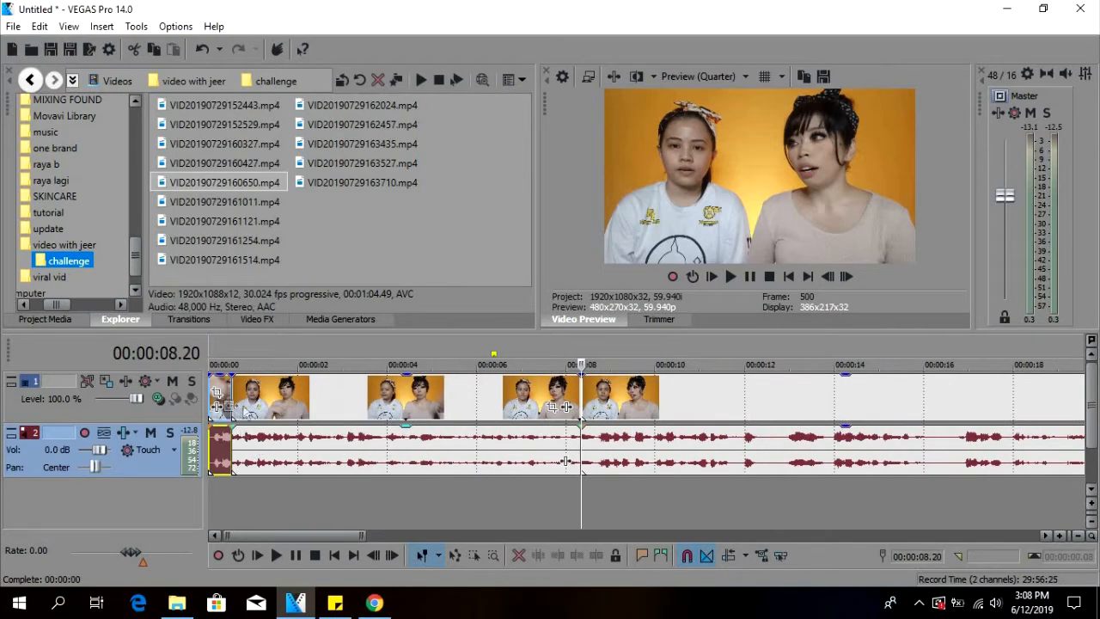
drag(219, 461, 564, 442)
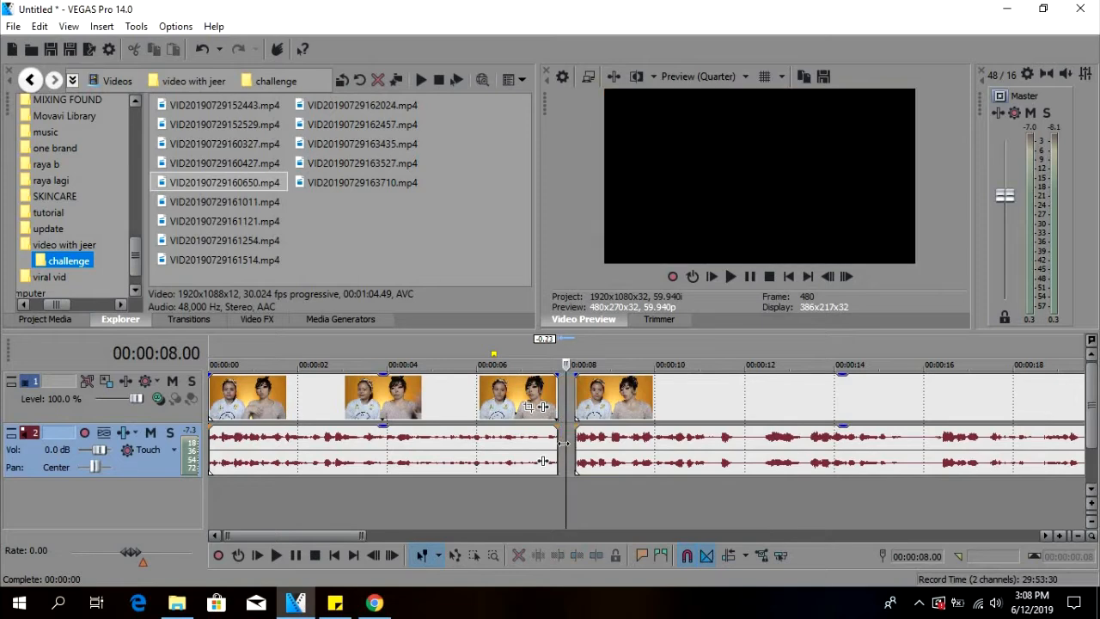
click(586, 443)
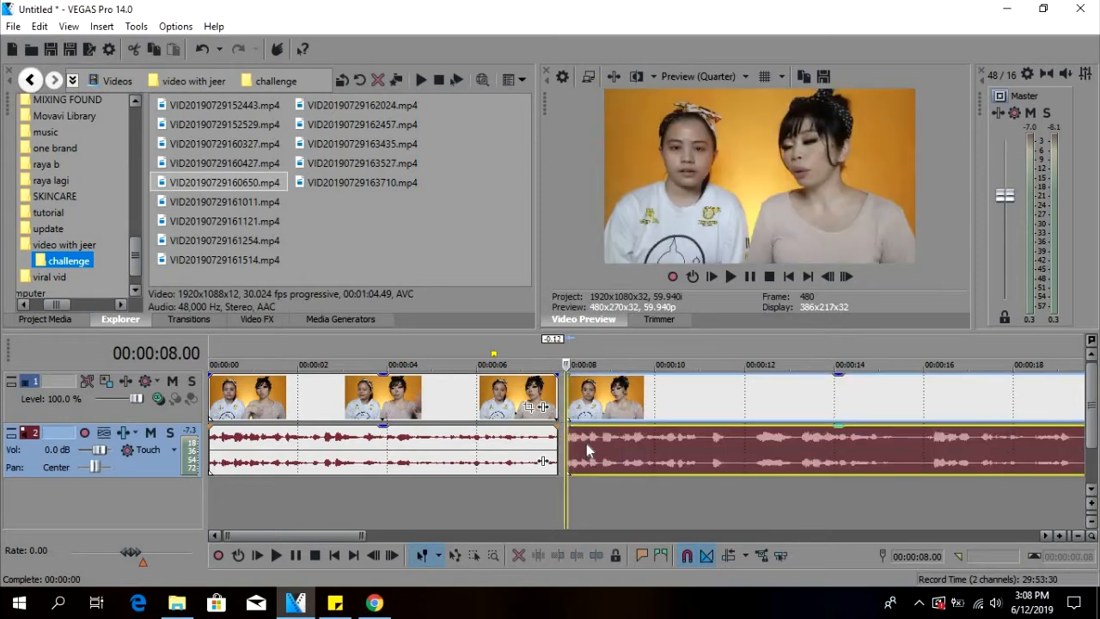
Play across the cut near 00:00:08 and split the clip around the silent section, at 00:00:11.23 and just after 00:00:12.00.
click(496, 452)
click(526, 444)
click(498, 450)
key(space)
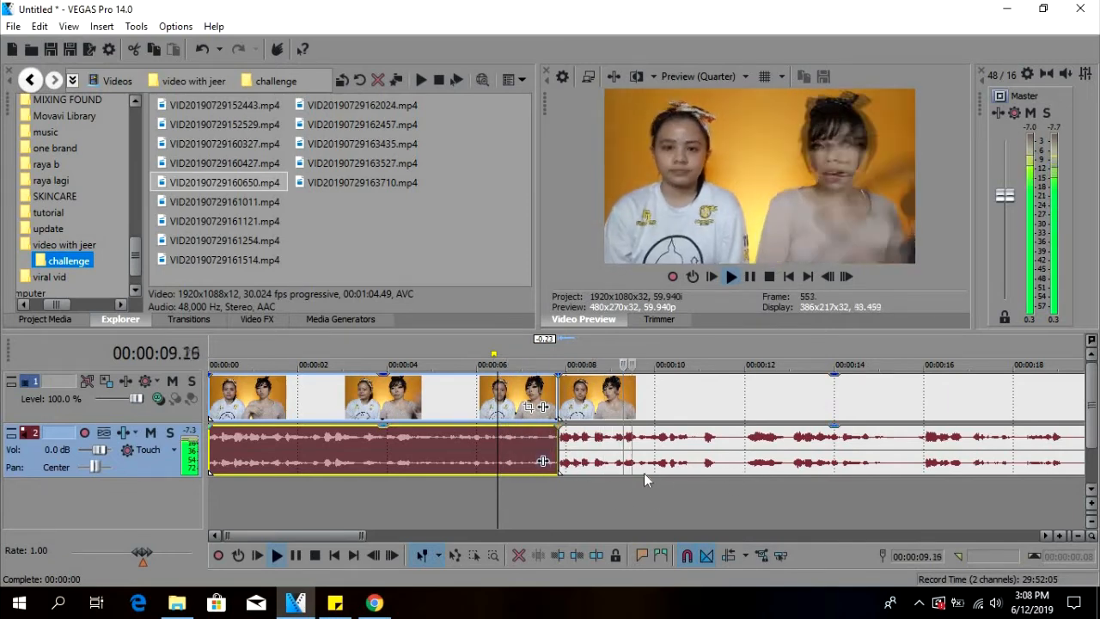
click(716, 452)
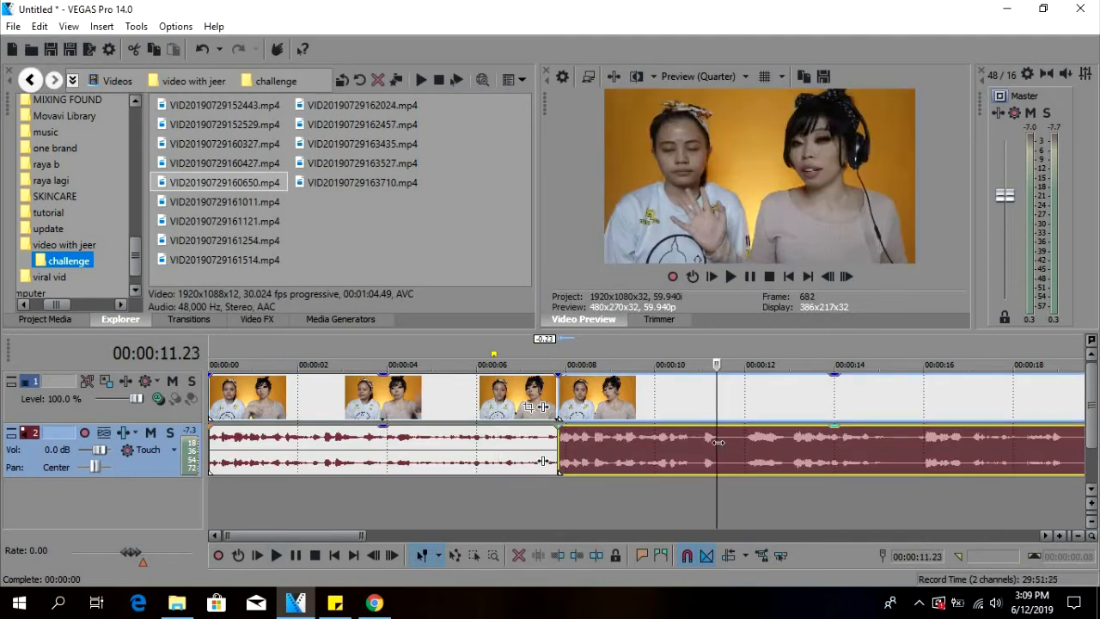
scroll(707, 456, up, 3)
key(s)
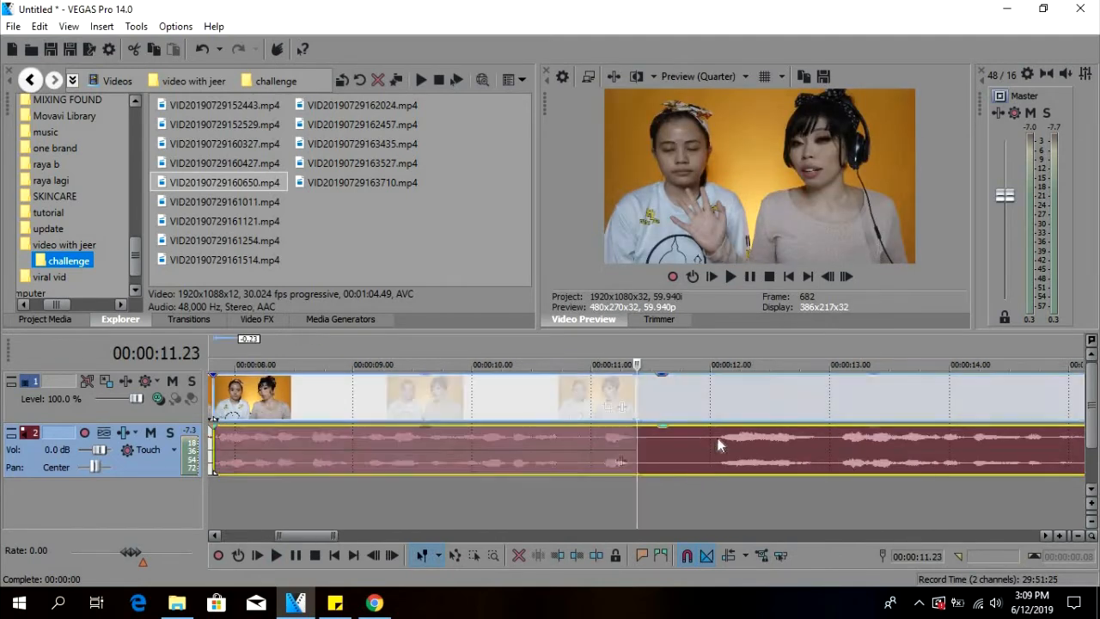
click(722, 448)
key(s)
Play up to the silent piece between 00:00:11.23 and about 00:00:12.00, and delete that piece.
click(420, 456)
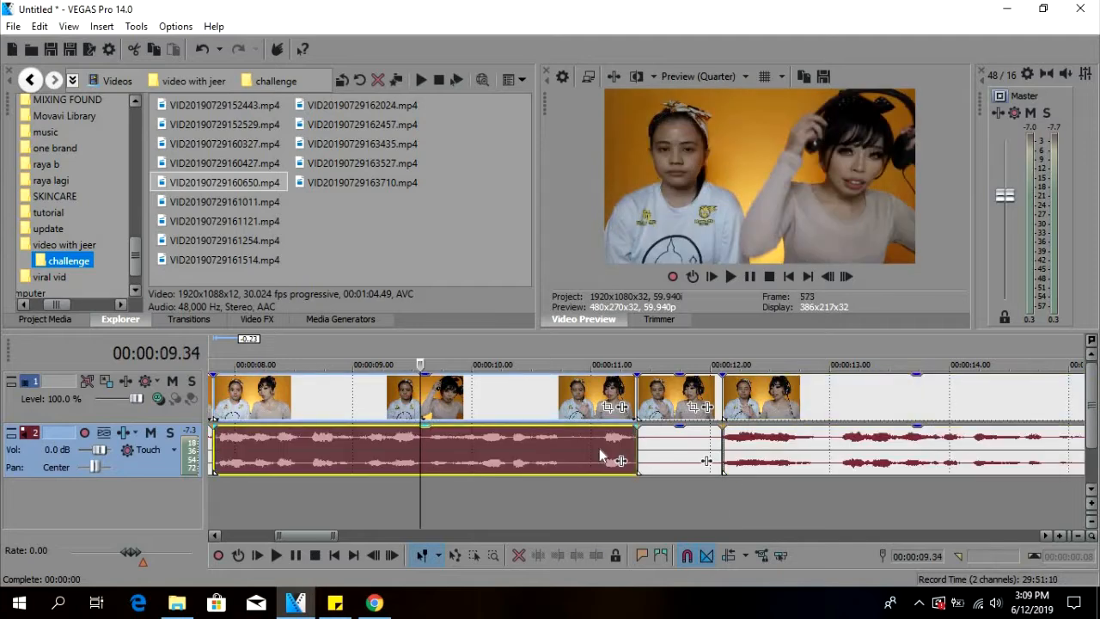
scroll(567, 468, down, 4)
click(532, 482)
key(space)
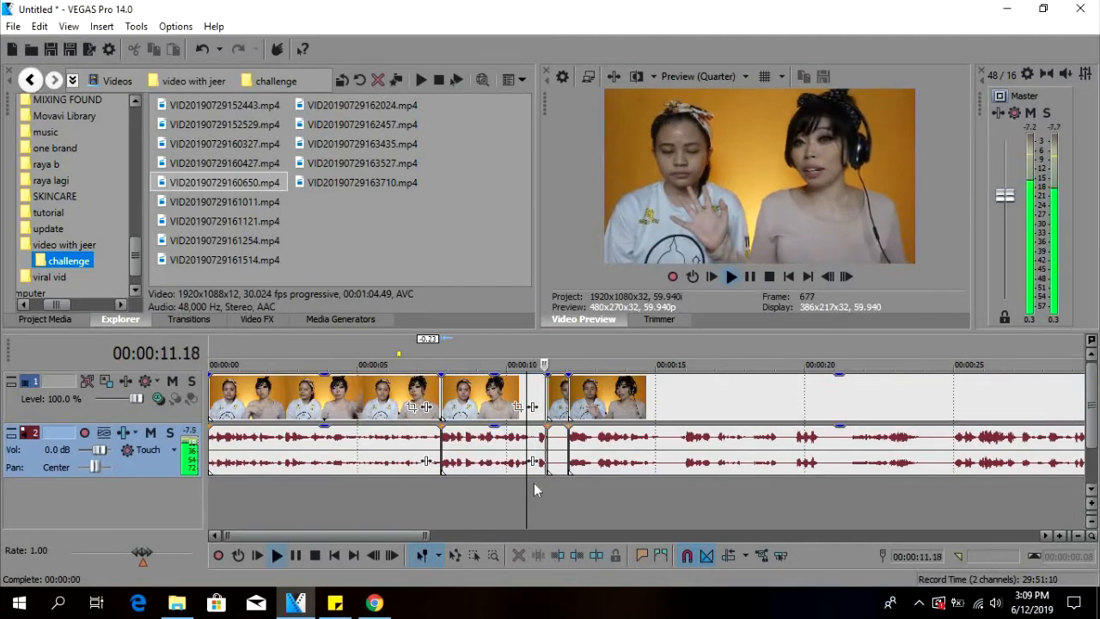
key(space)
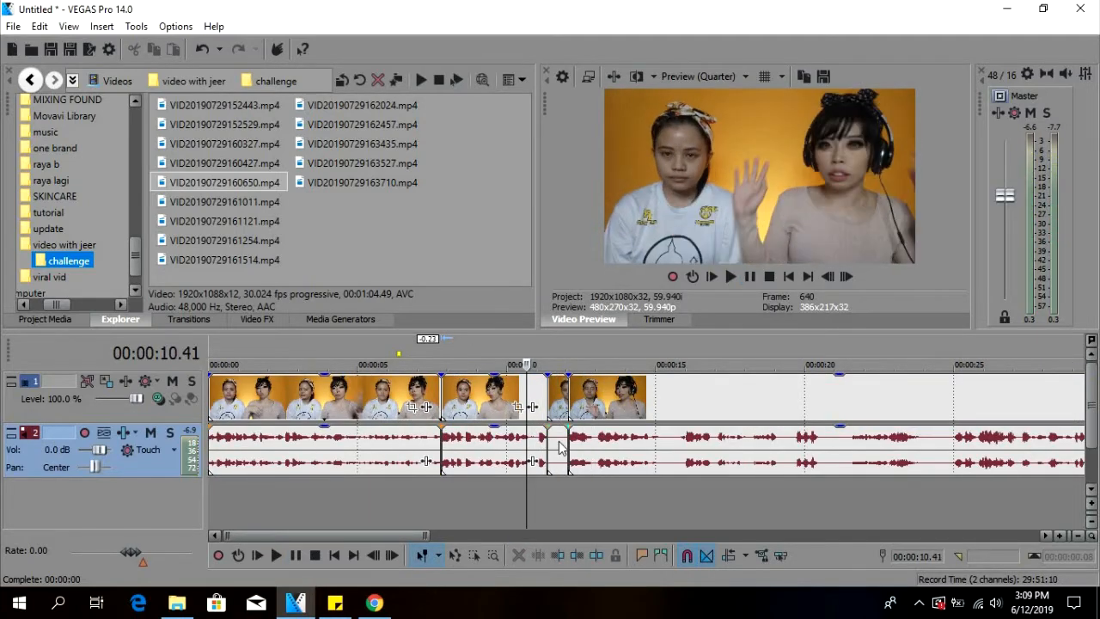
click(558, 443)
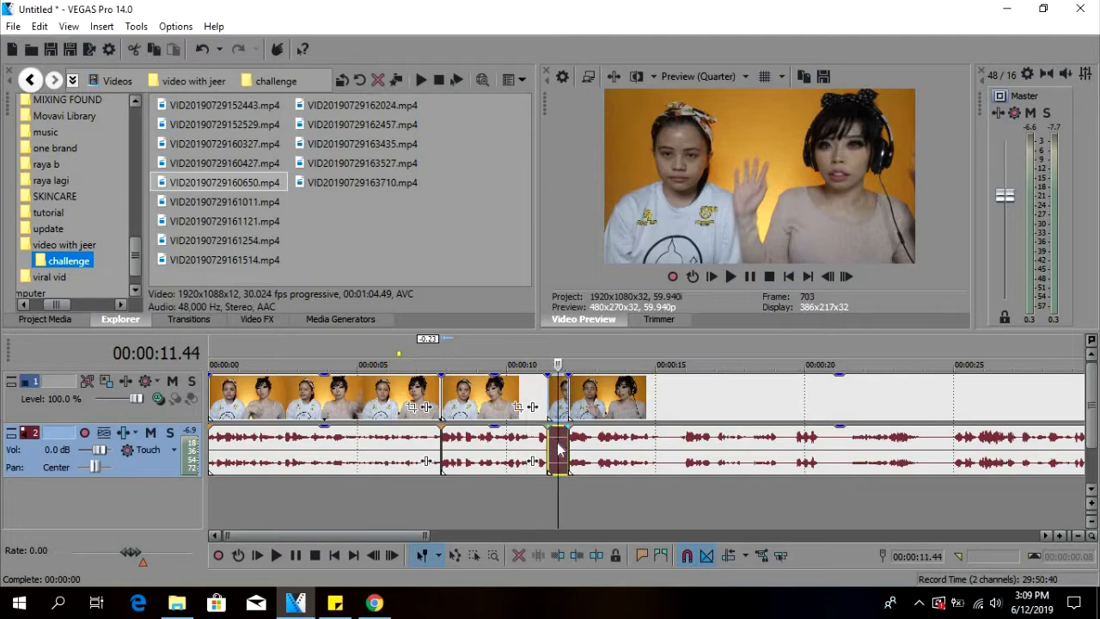
key(Delete)
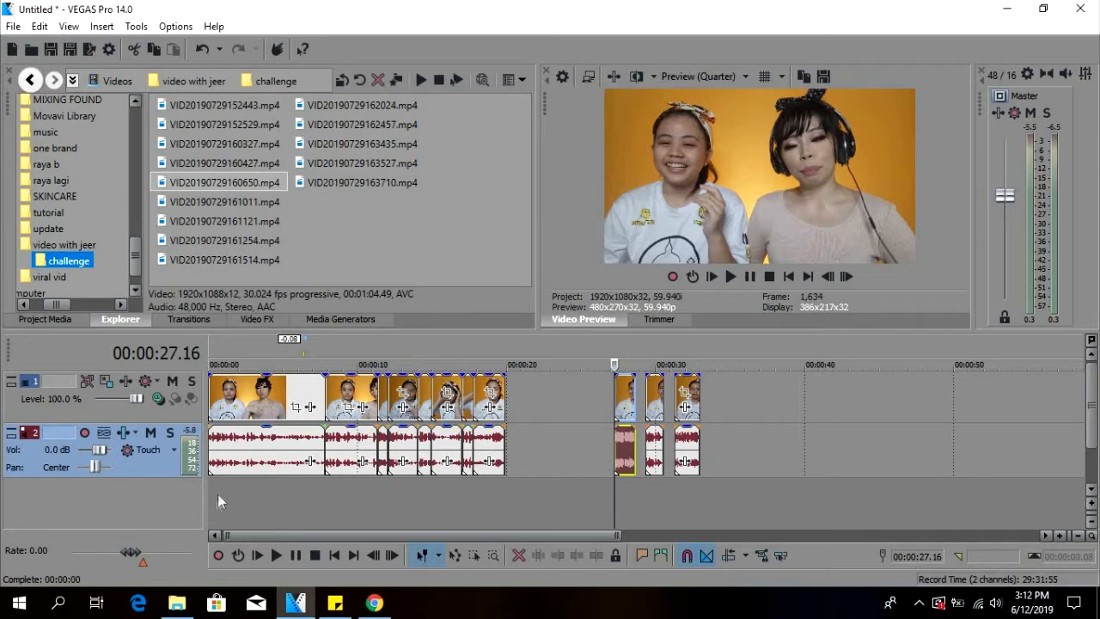
Delete the leftover pieces after the timeline gap, from 00:00:27.16 onward.
click(622, 443)
click(507, 496)
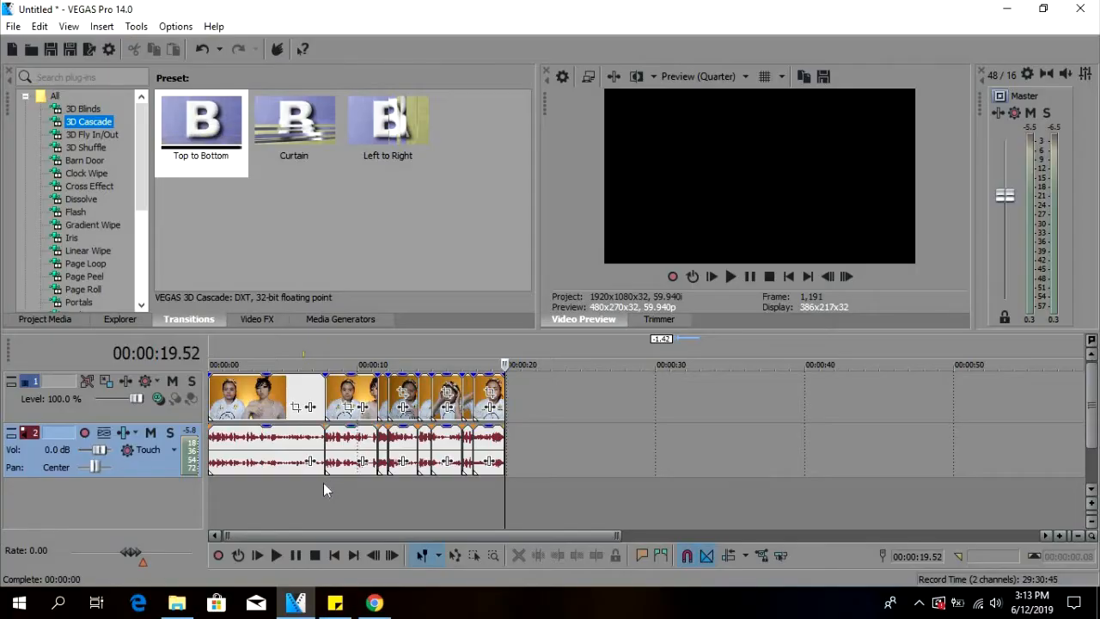
Browse the transition presets and apply Push Left to the video cut at 00:00:07.49.
click(323, 484)
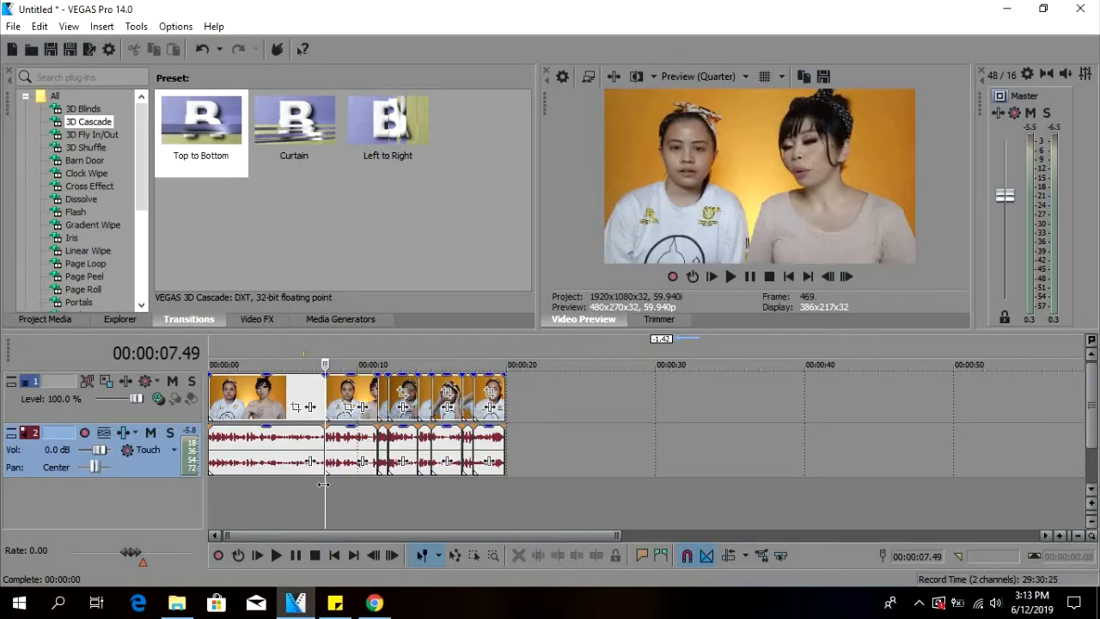
scroll(319, 403, up, 1)
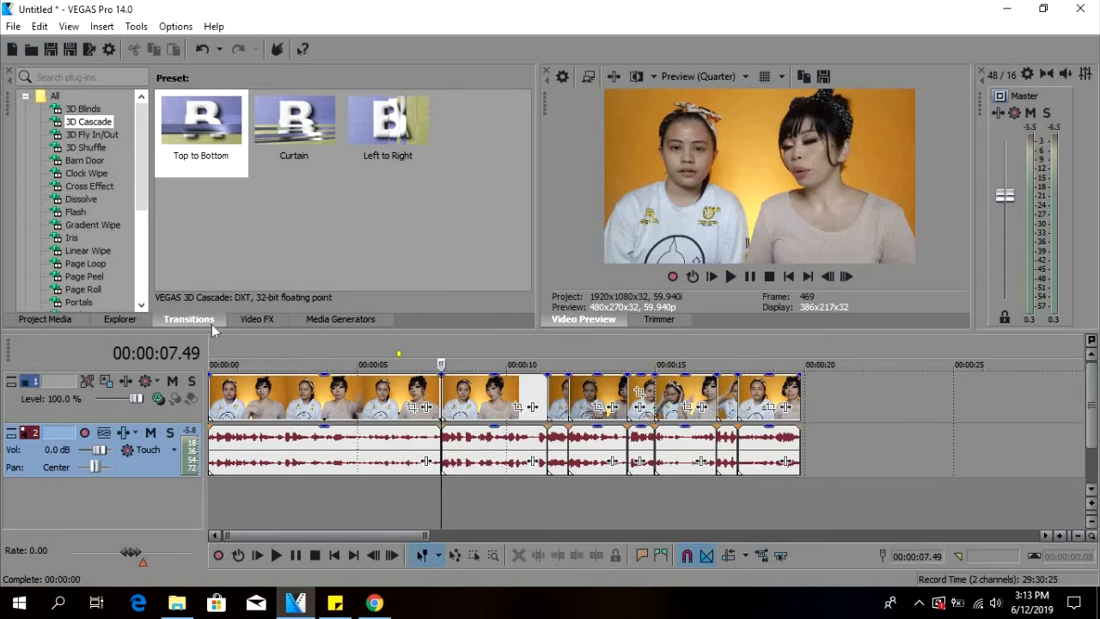
click(96, 110)
click(99, 122)
click(98, 135)
click(99, 161)
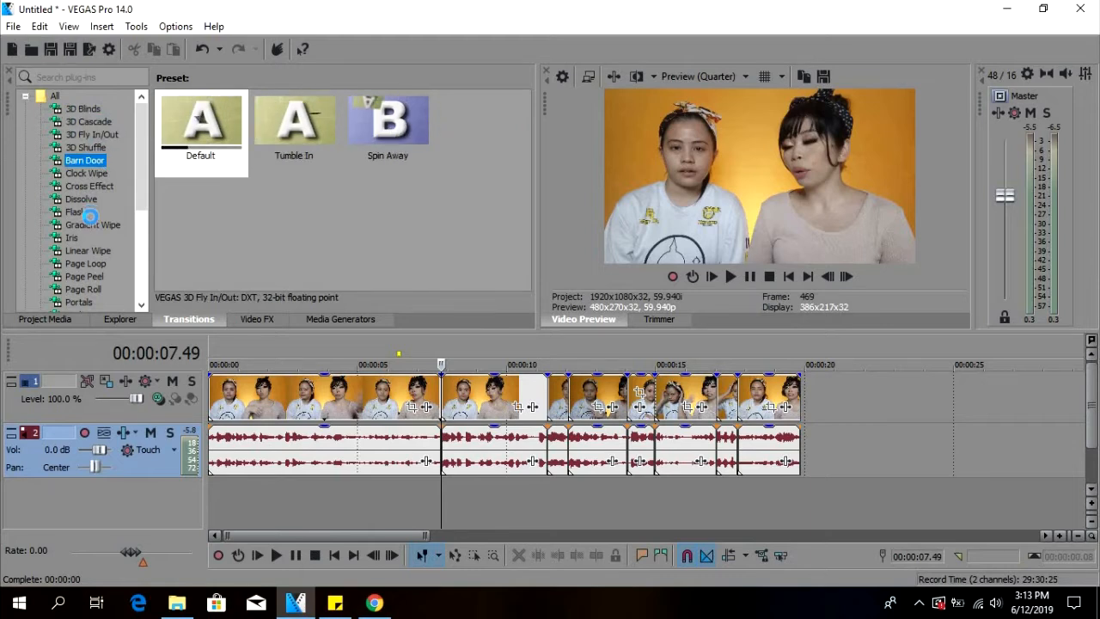
scroll(82, 241, down, 2)
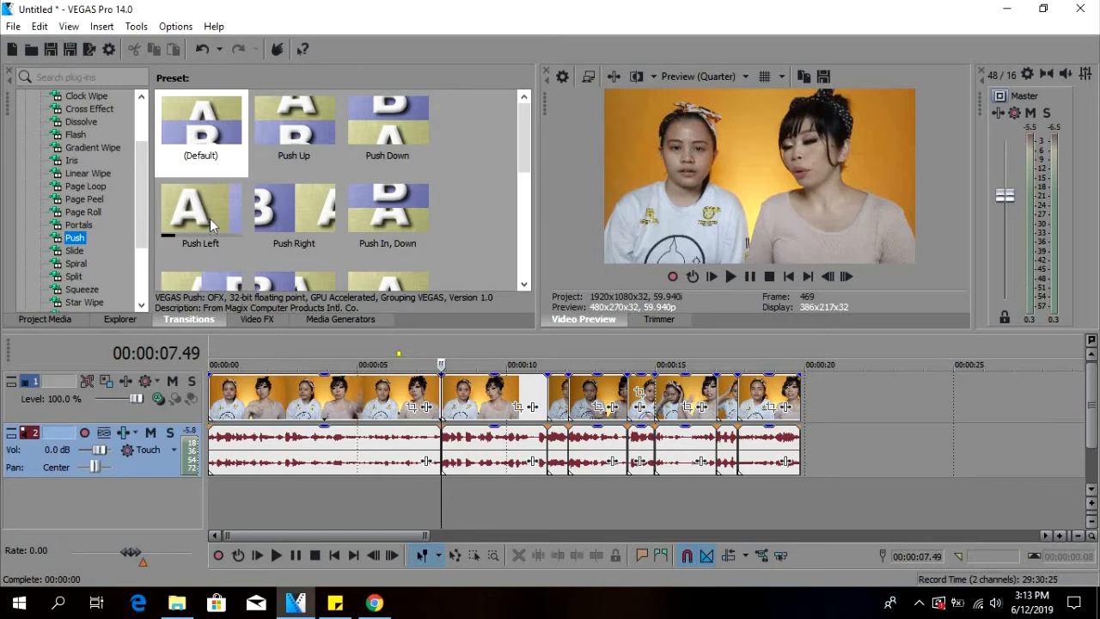
click(203, 235)
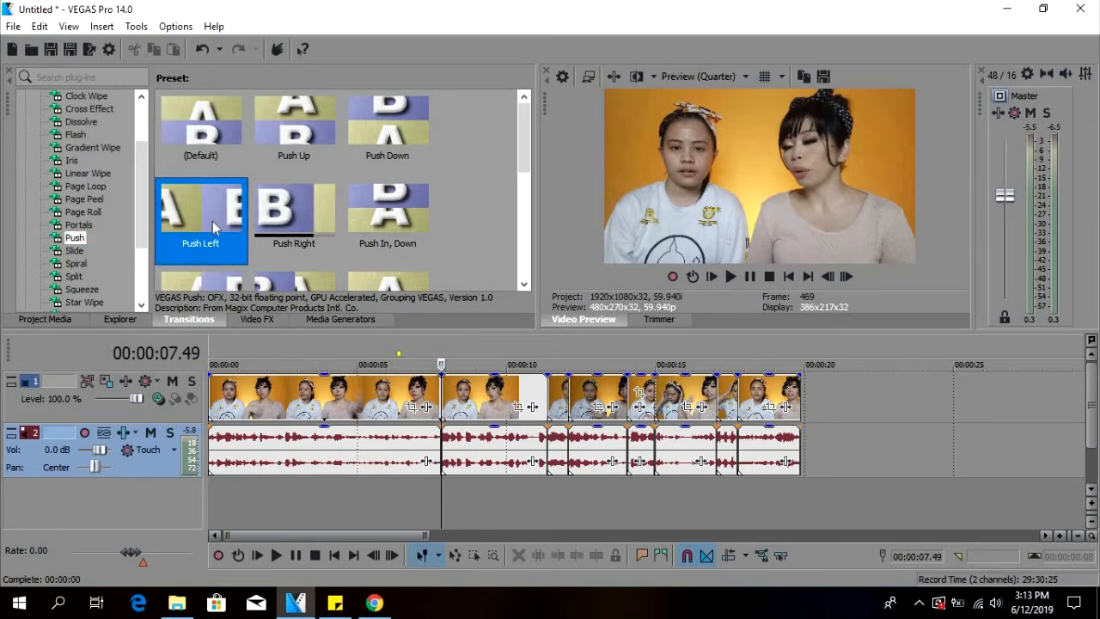
drag(201, 221, 443, 409)
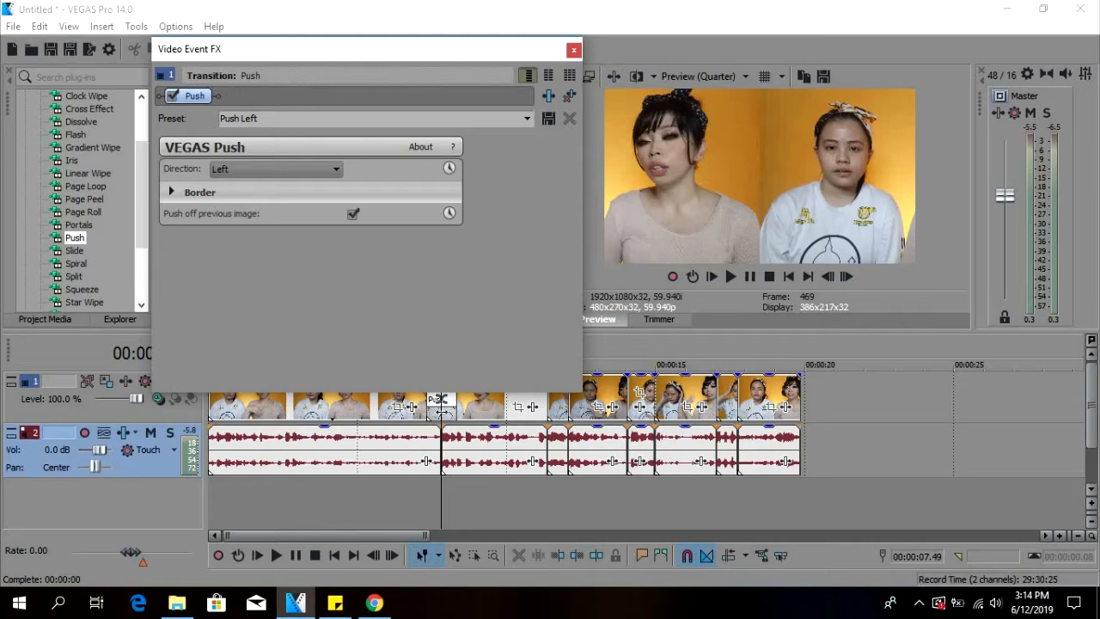
Examine the Push transition's Border settings without changing them, and close its properties.
drag(327, 61, 807, 316)
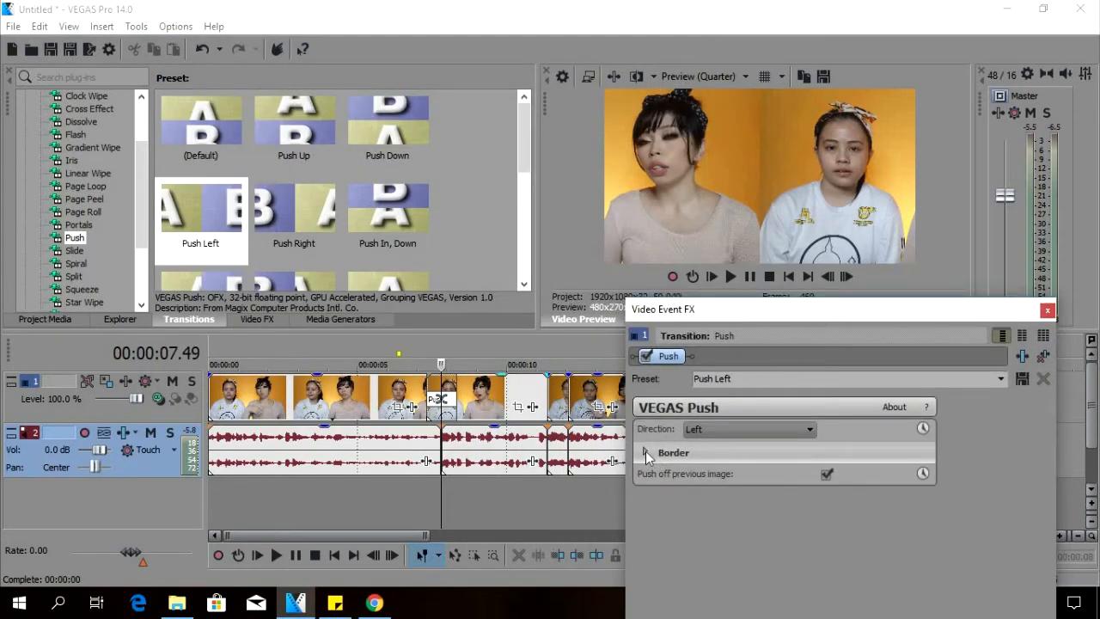
click(645, 451)
click(645, 454)
click(1047, 310)
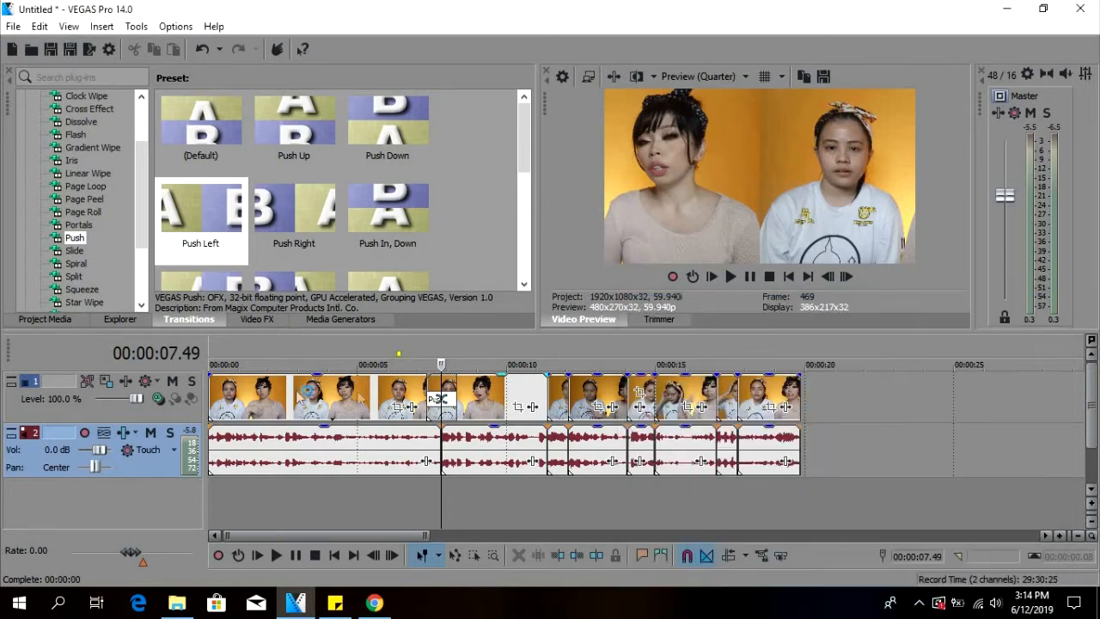
Play the Push Left transition from its start at 00:00:07.19.
click(427, 492)
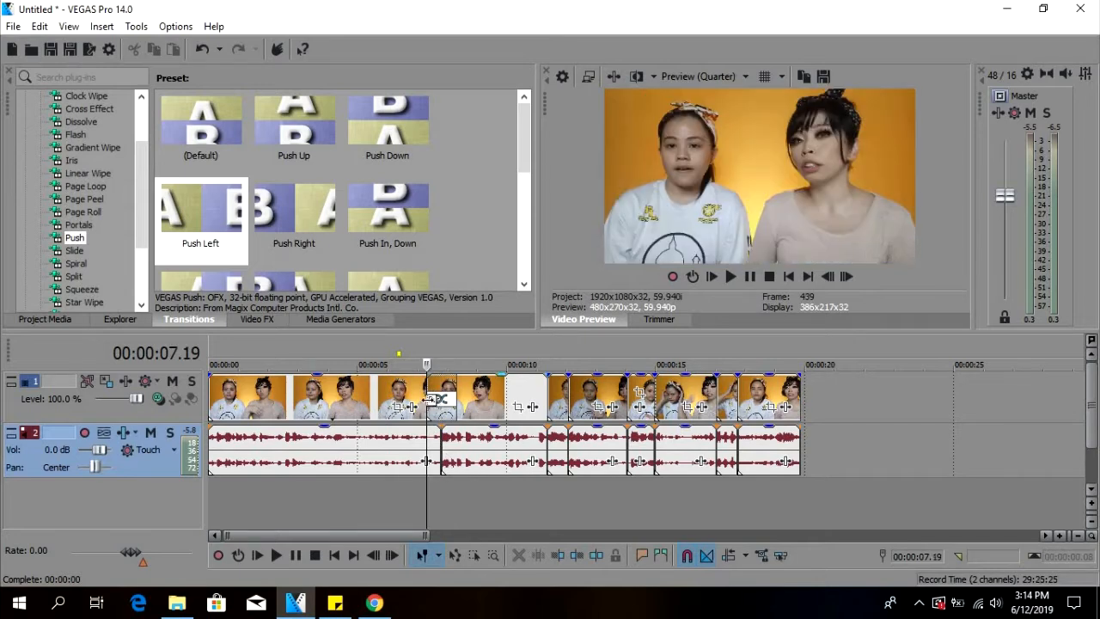
key(space)
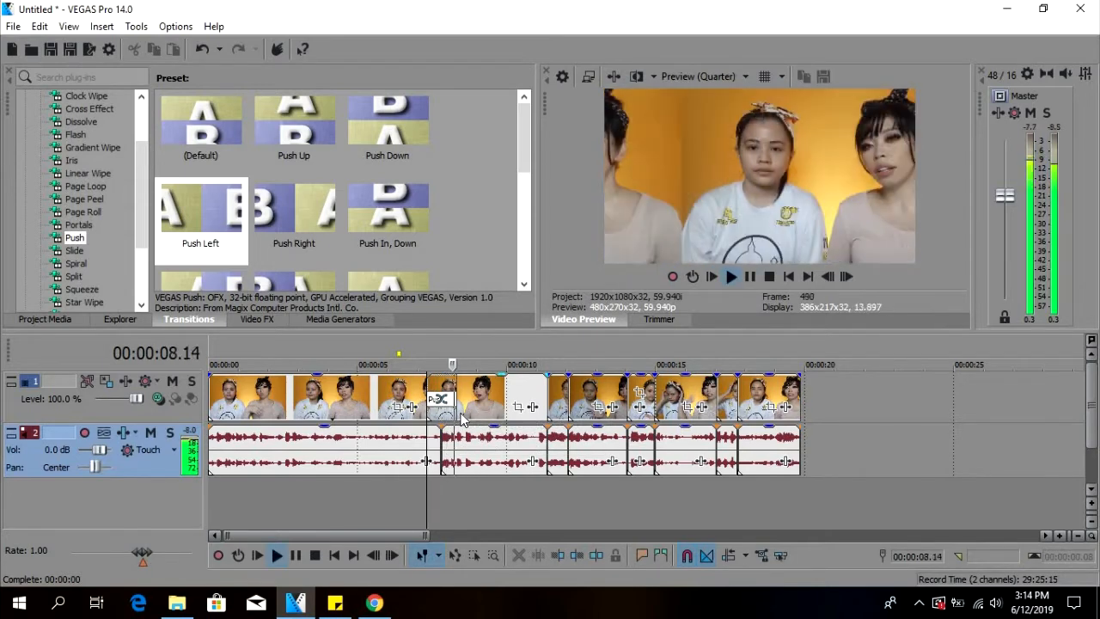
Stop playback and shorten the Push Left transition at the first video cut to 4 frames.
key(space)
scroll(640, 455, up, 5)
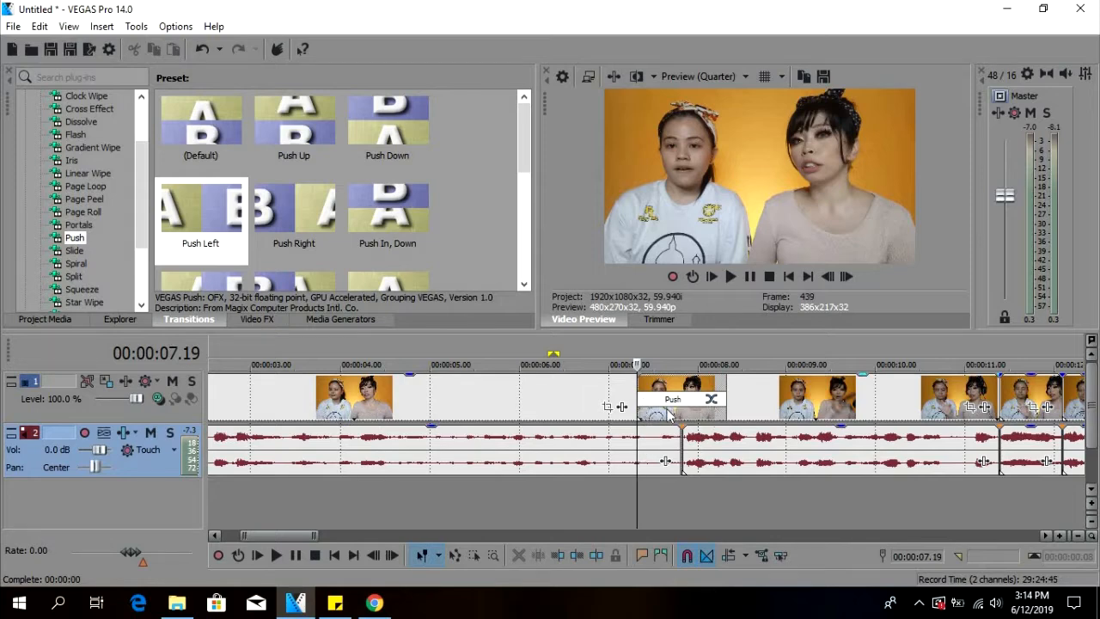
key(space)
key(space)
drag(641, 406, 705, 420)
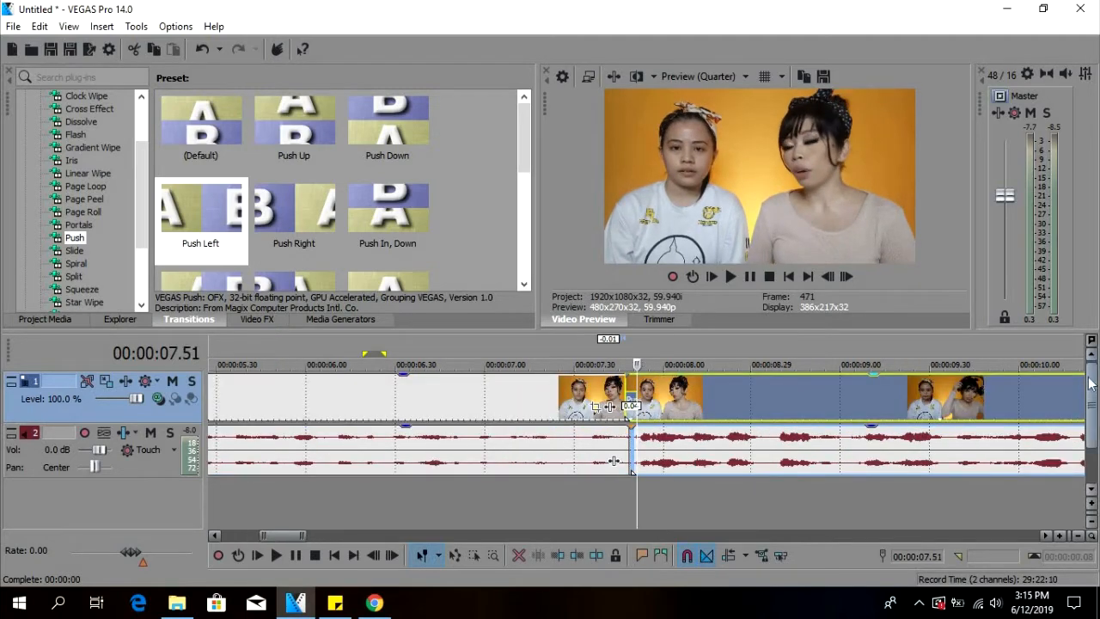
Play the shortened Push Left transition from just before the cut, starting at 00:00:07.45.
click(626, 499)
key(space)
key(space)
click(618, 500)
key(space)
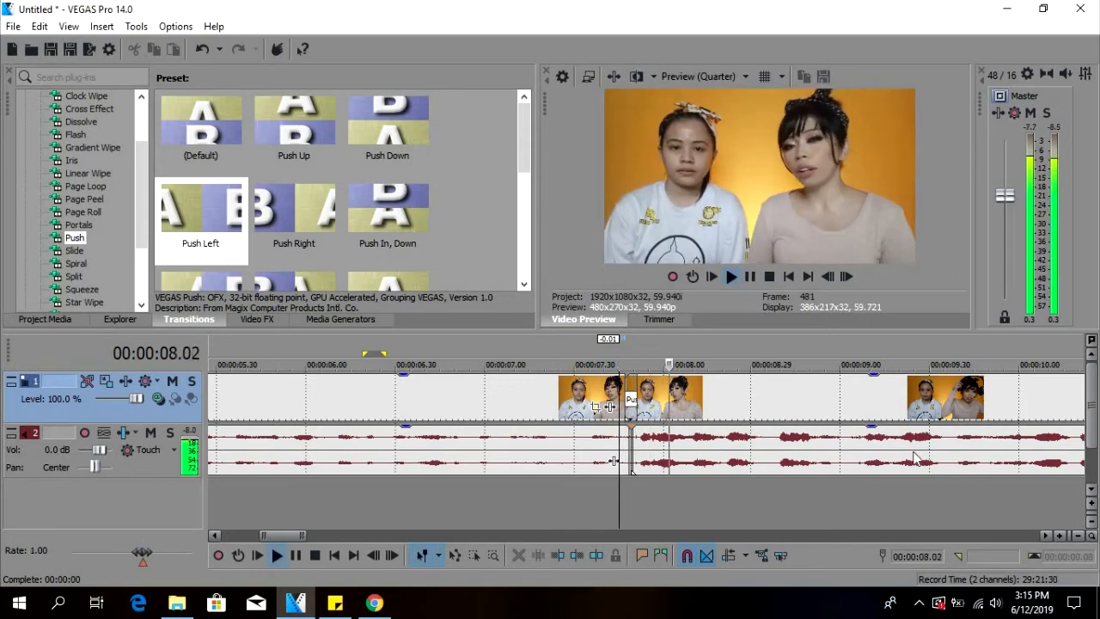
key(space)
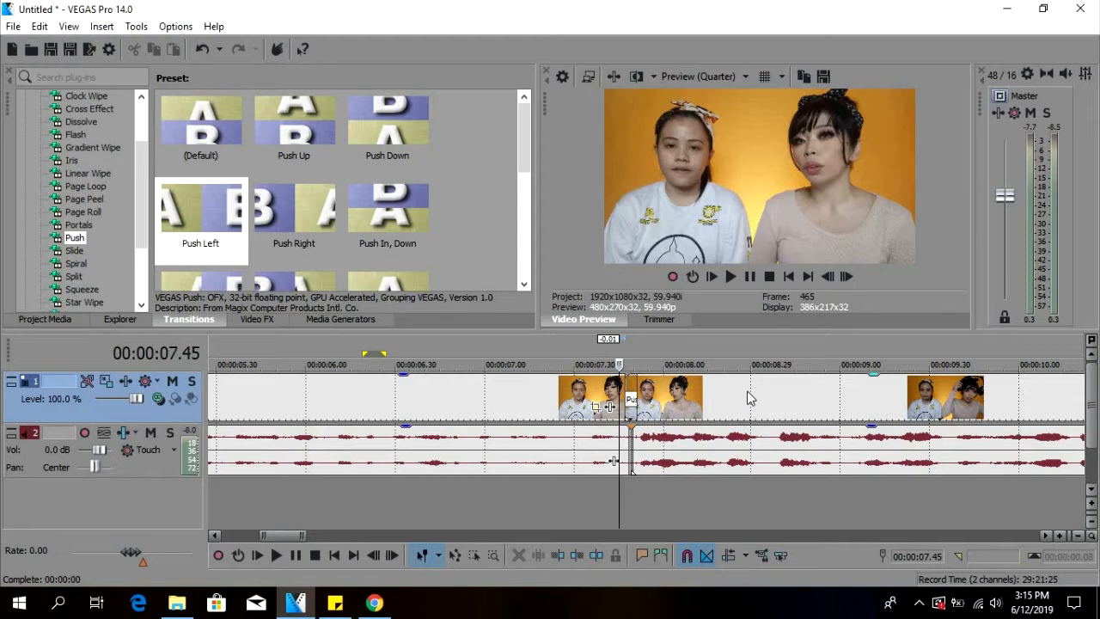
click(651, 396)
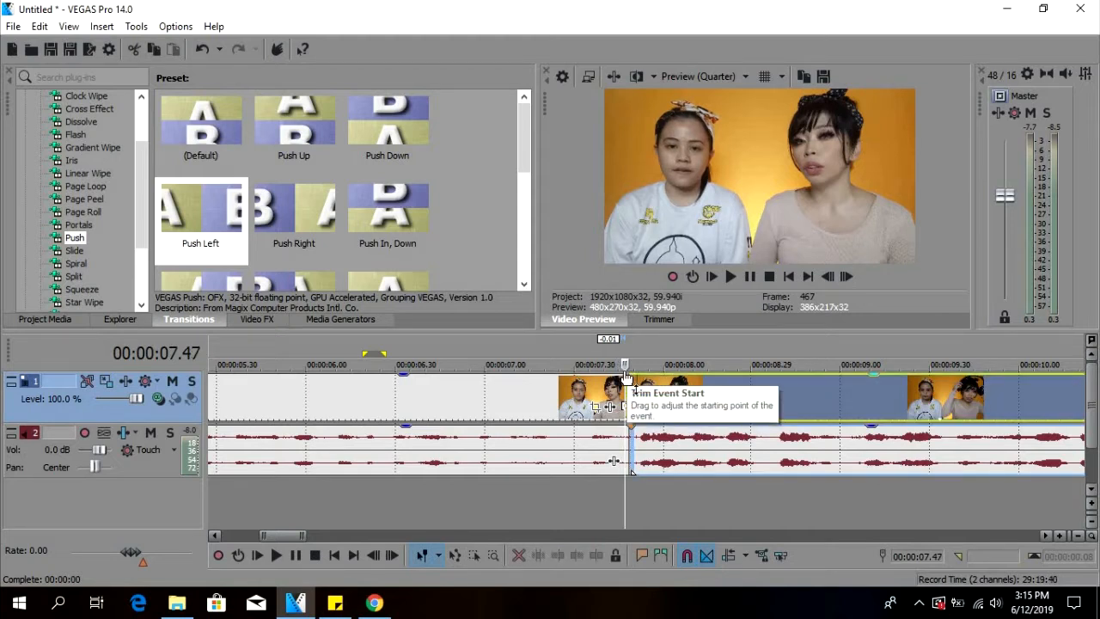
Apply the Brightness and Contrast preset Brighter, More Contrast to the first video clip.
click(607, 395)
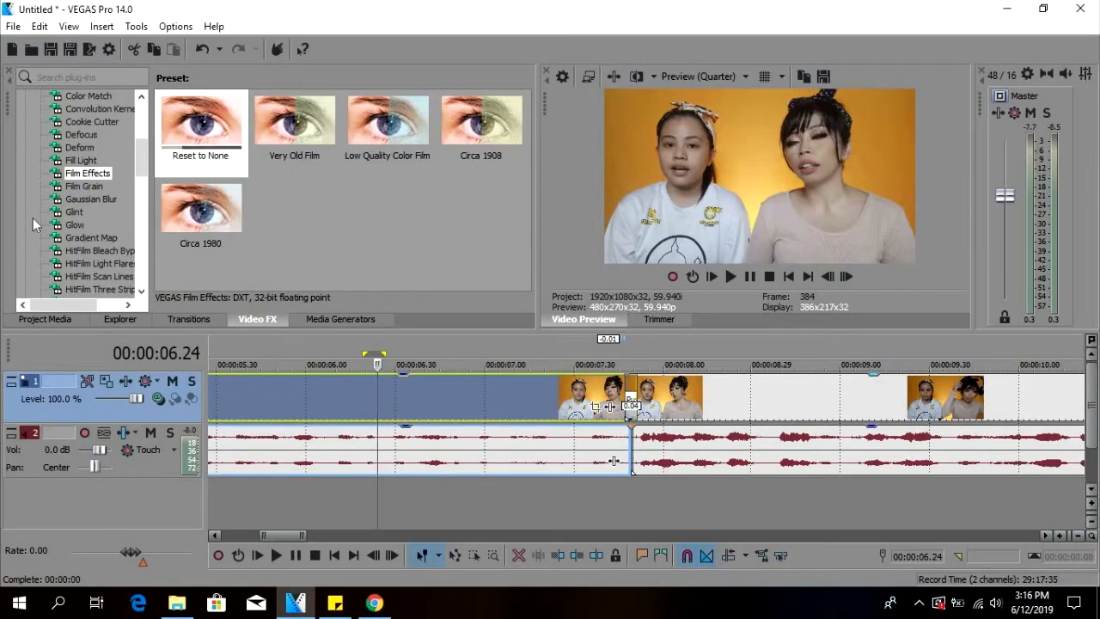
scroll(103, 231, up, 5)
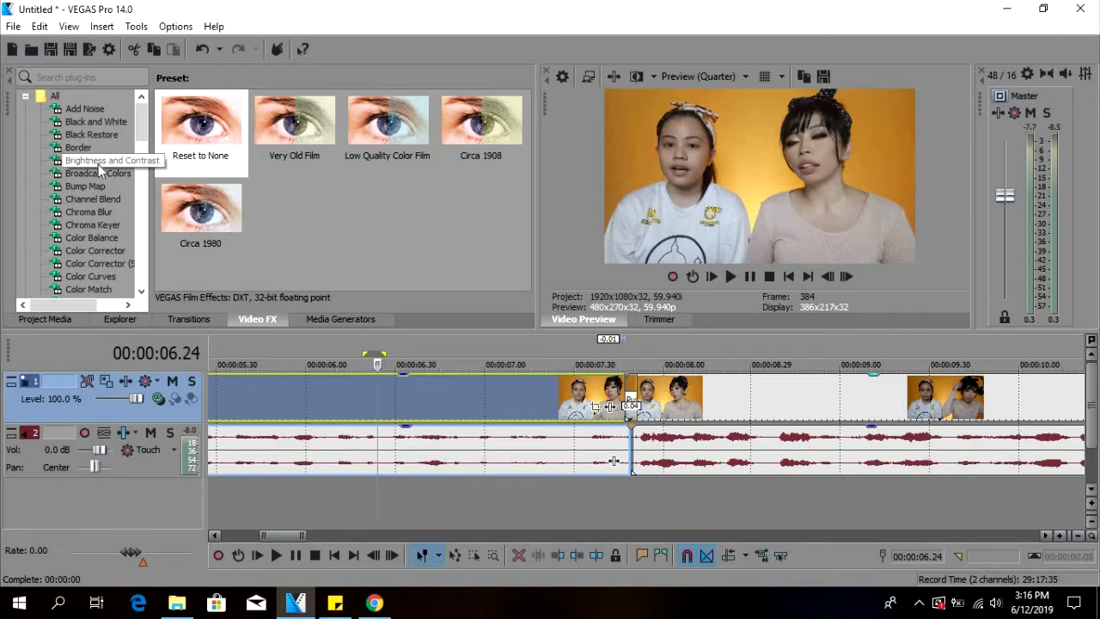
click(98, 162)
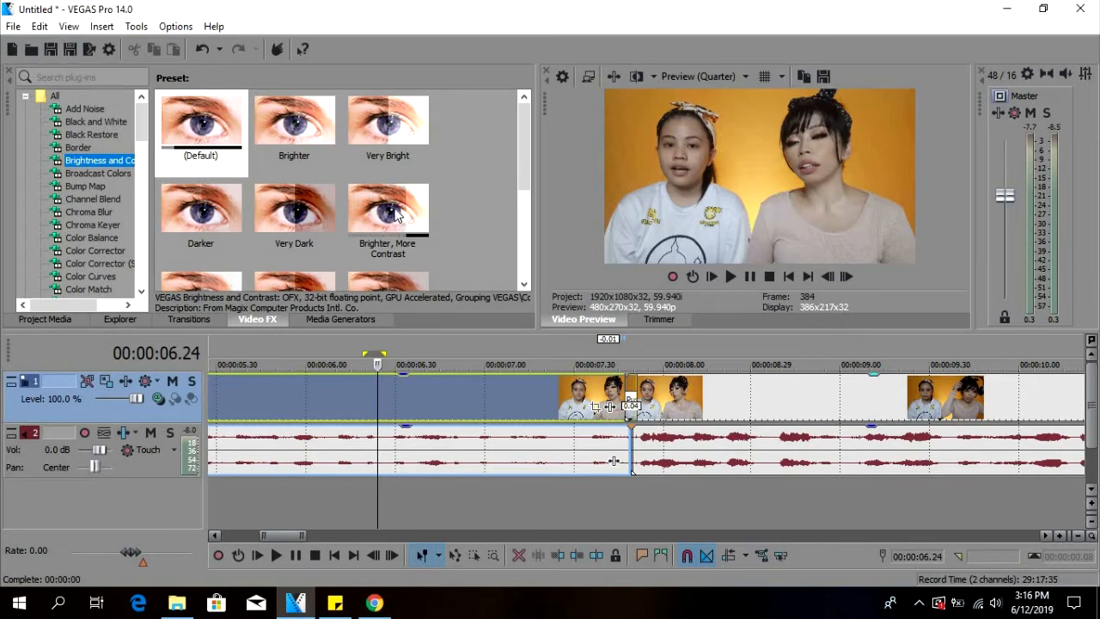
drag(393, 216, 397, 400)
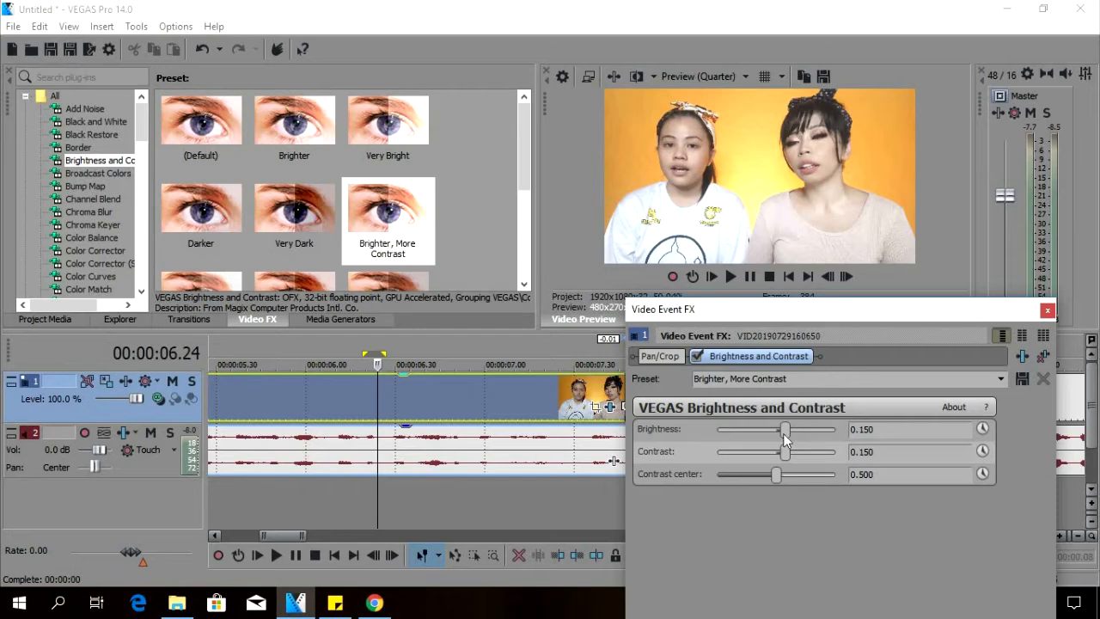
Set the effect's brightness to 0.102 and contrast to 0.211, then remove it from the clip and close its settings.
drag(785, 438, 787, 464)
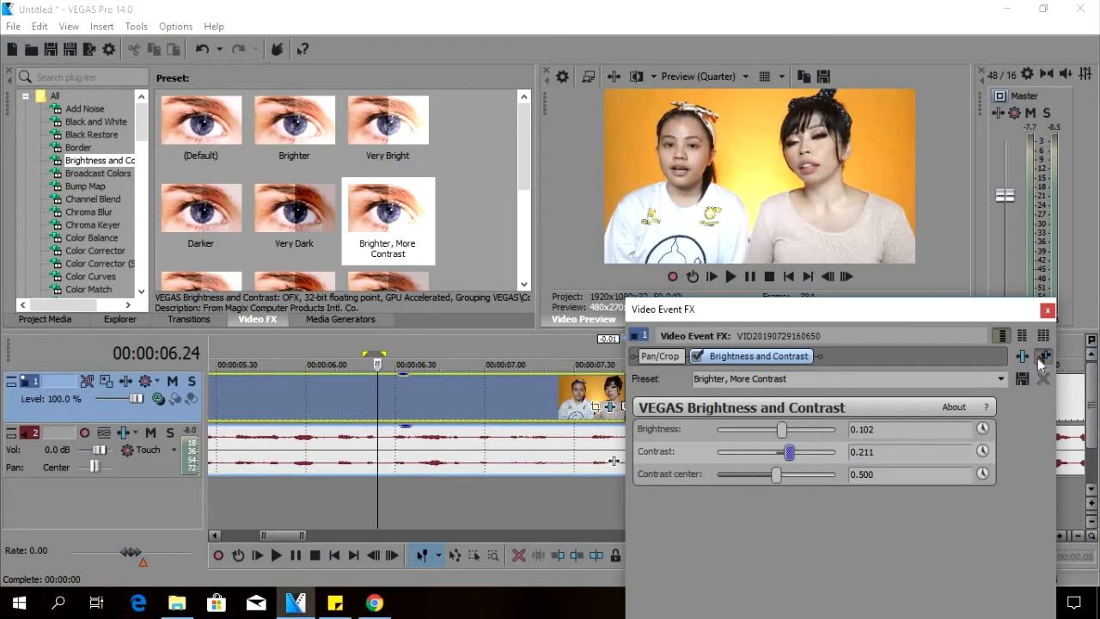
click(1043, 378)
click(1047, 310)
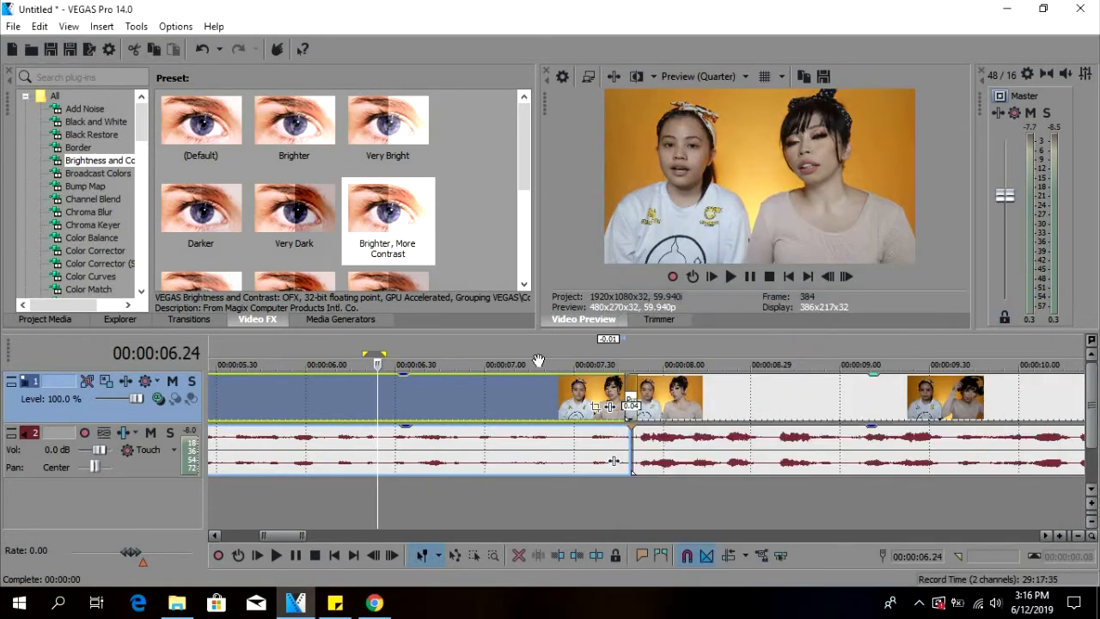
Insert an empty audio track and arrange it above the video track.
click(412, 410)
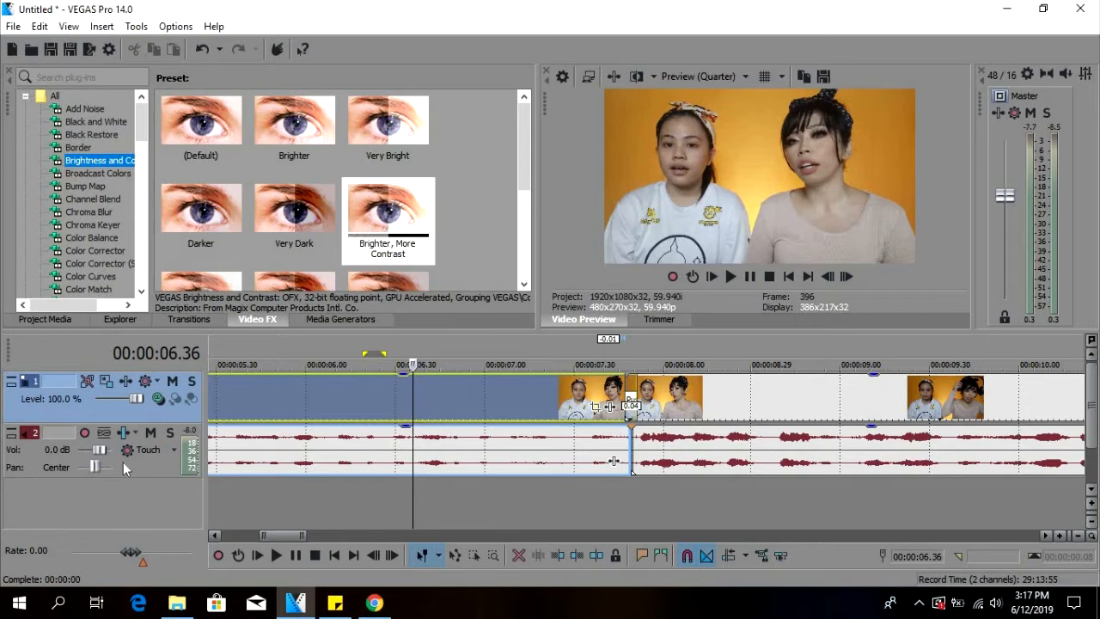
right_click(155, 462)
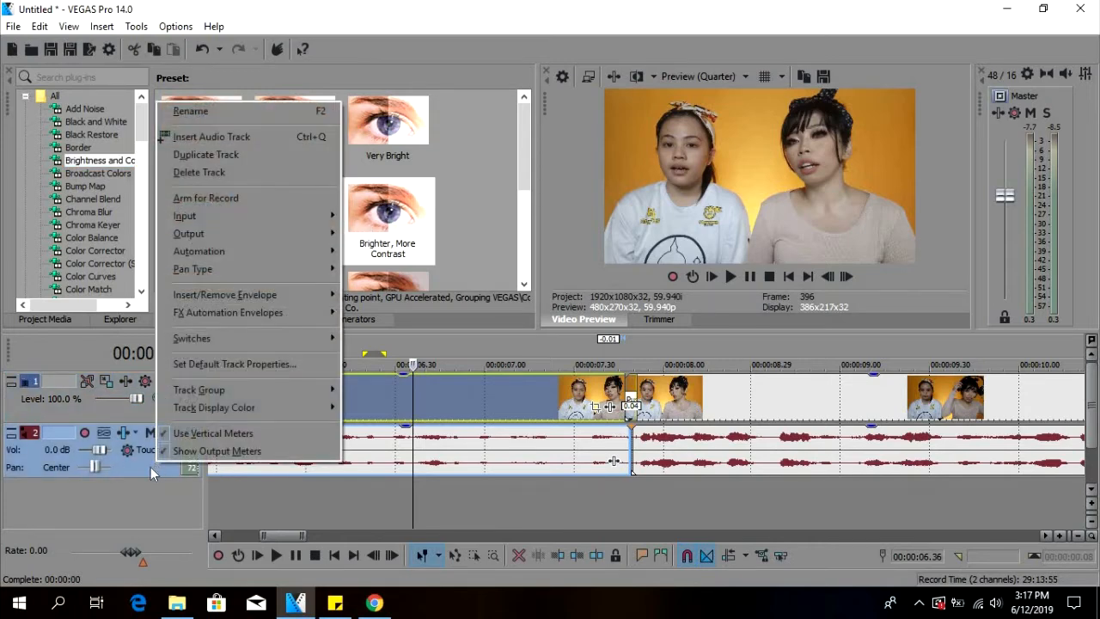
click(227, 139)
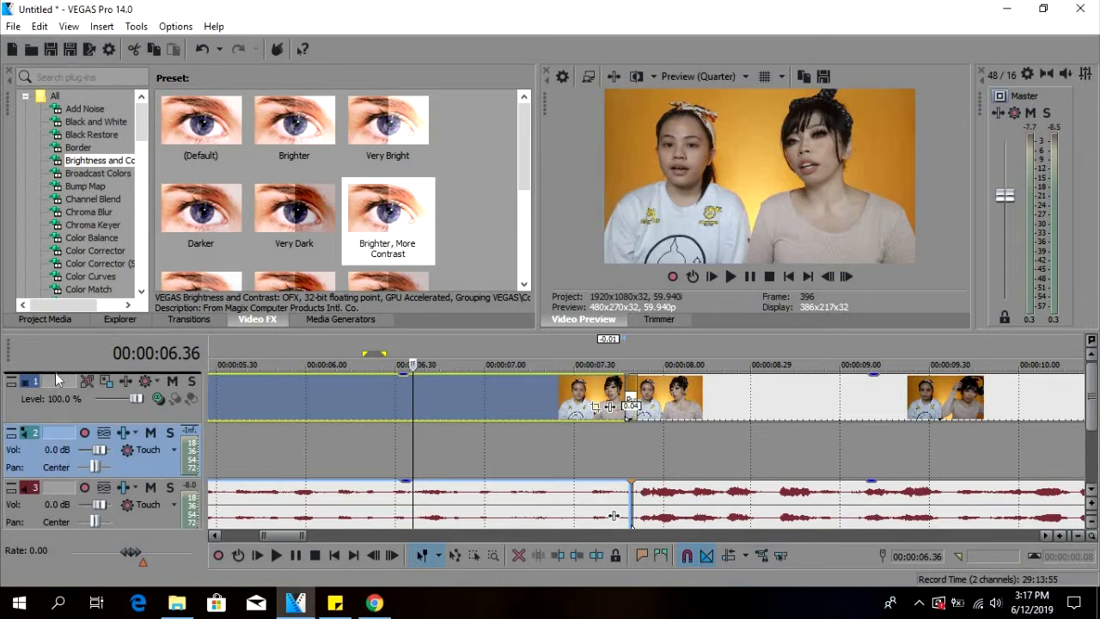
drag(58, 378, 65, 446)
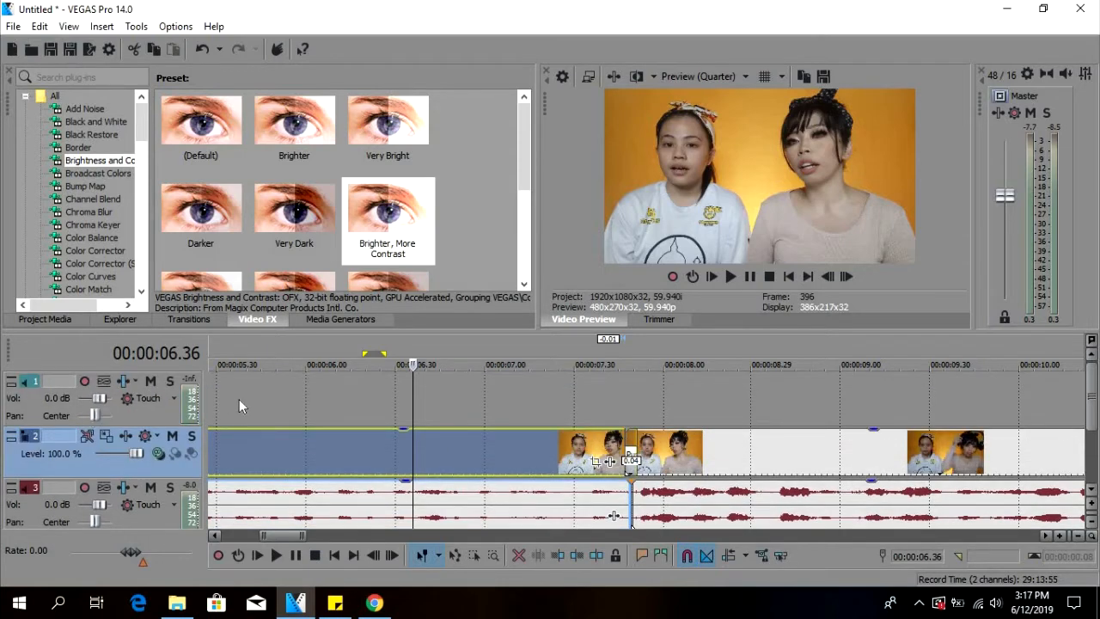
Minimize the video track and the clip's original audio track.
click(12, 437)
click(12, 455)
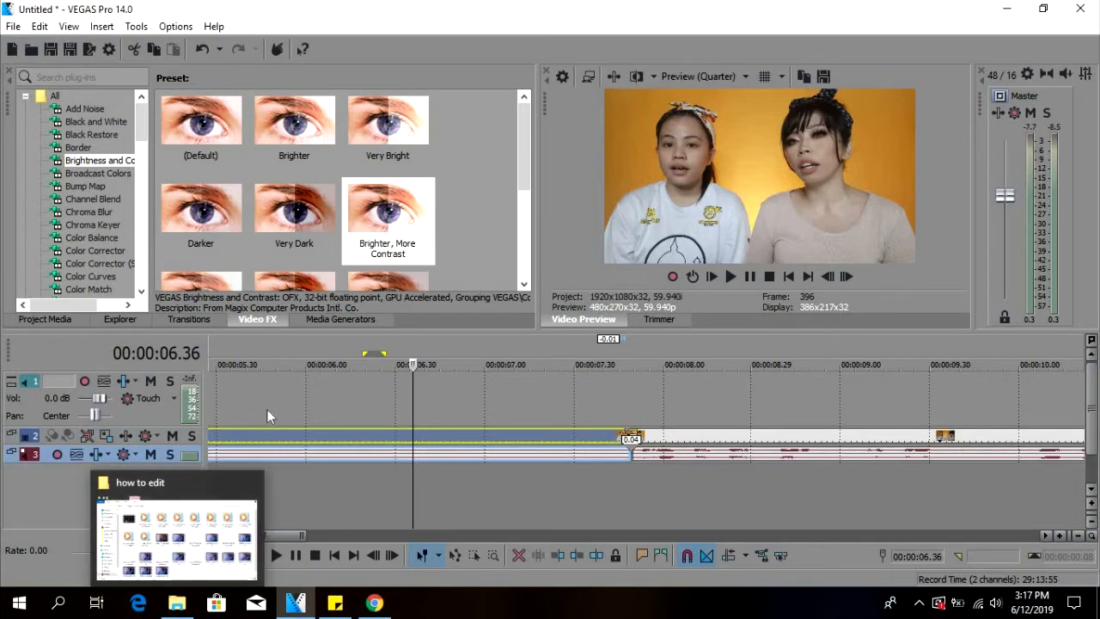
scroll(263, 411, down, 3)
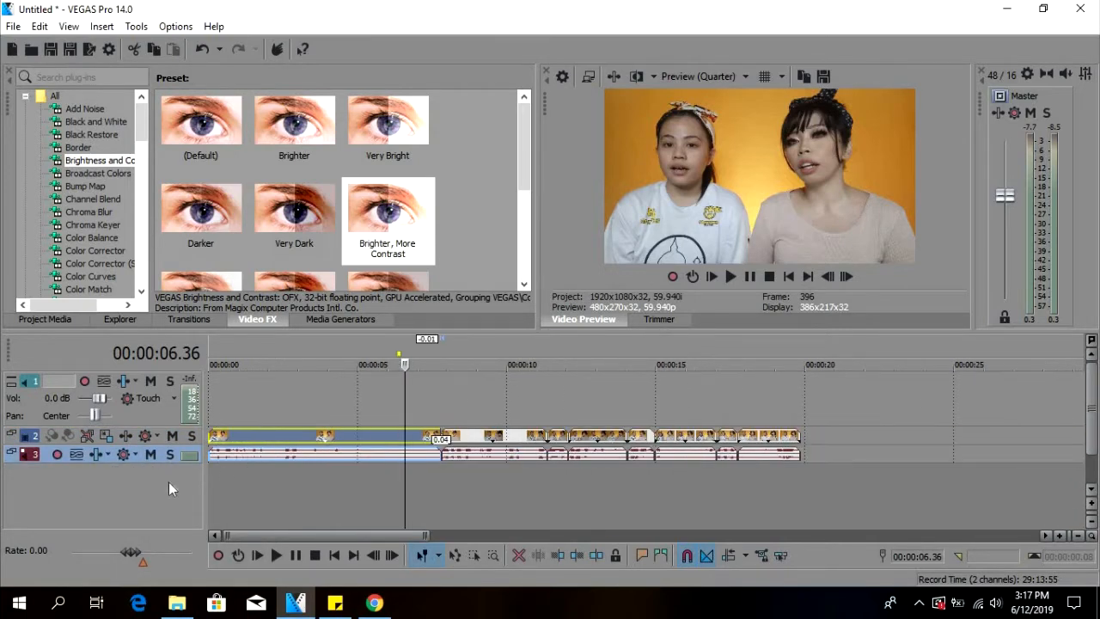
Add the Cute - Bensound file from the music folder at the timeline start and delete its video track.
click(129, 319)
scroll(80, 222, up, 10)
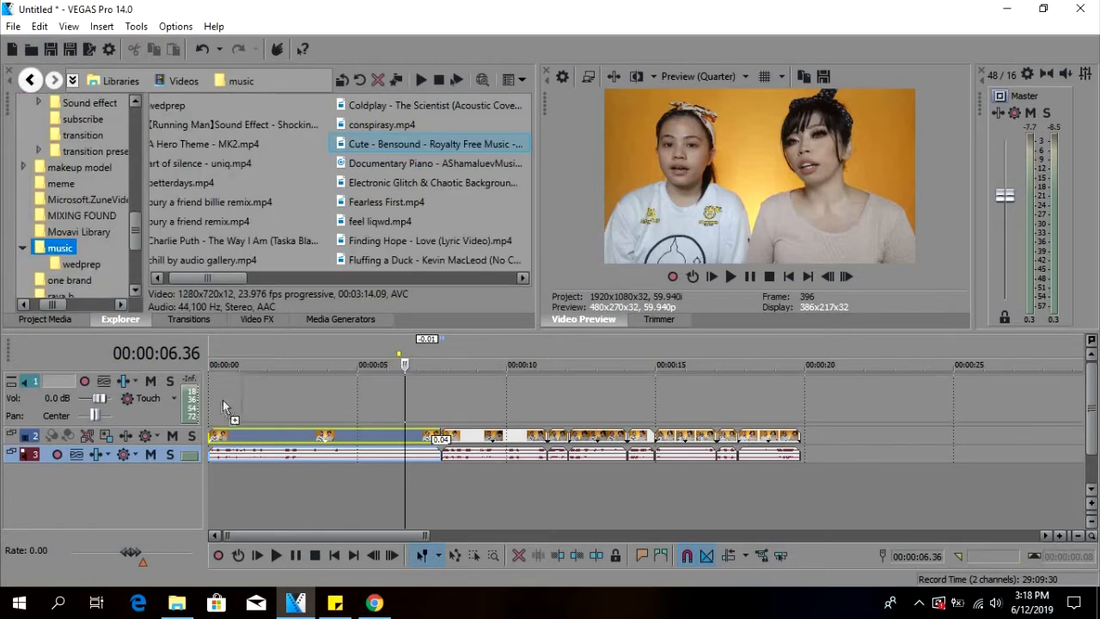
drag(223, 400, 213, 413)
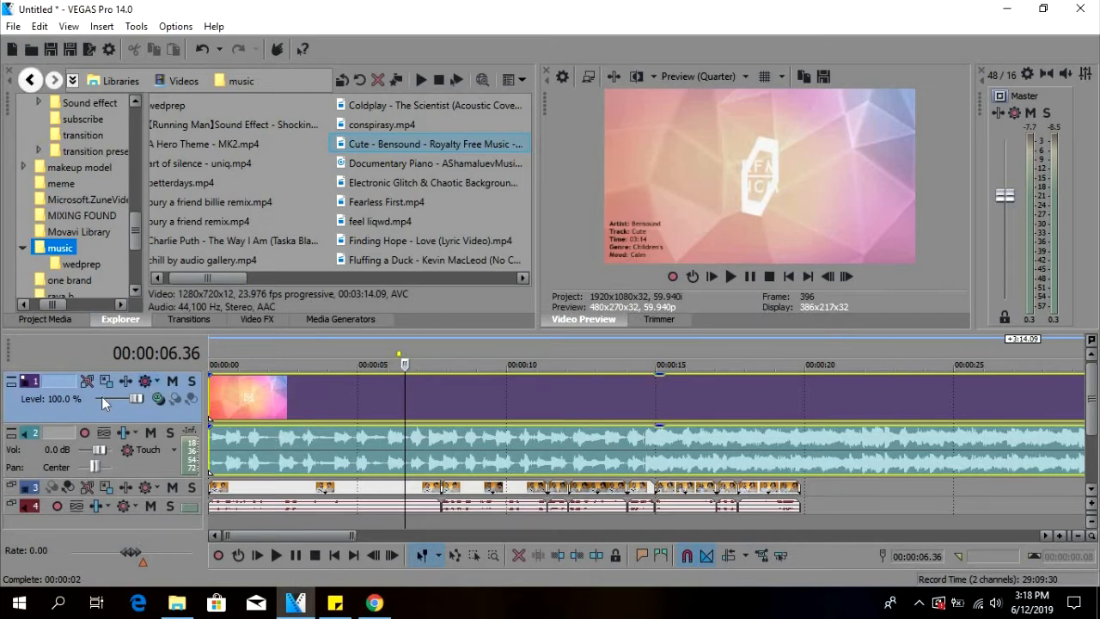
click(22, 404)
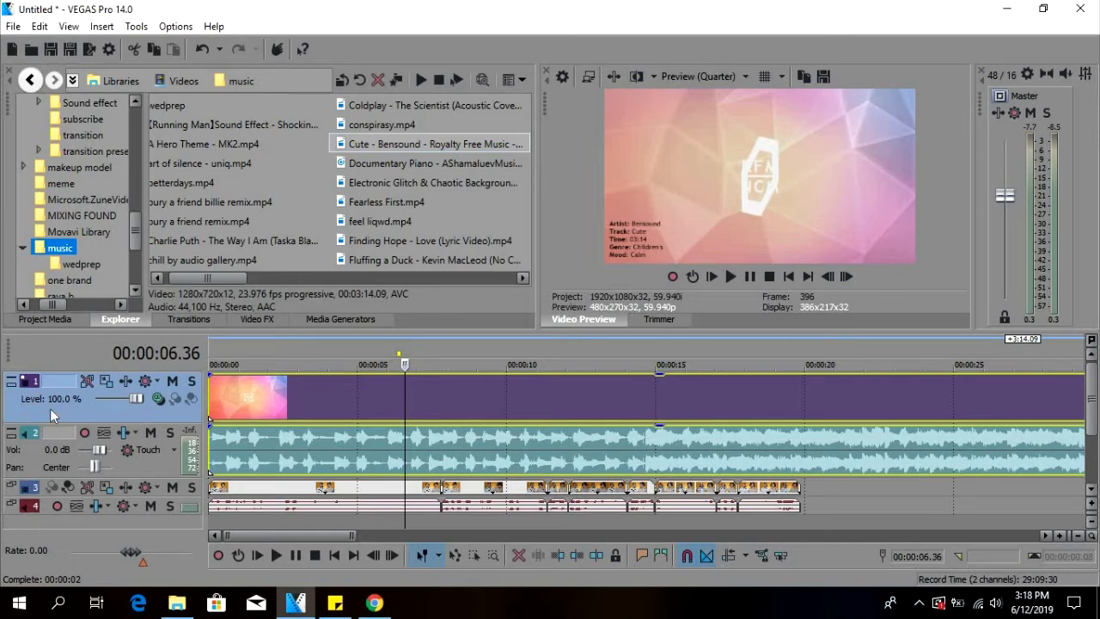
key(Delete)
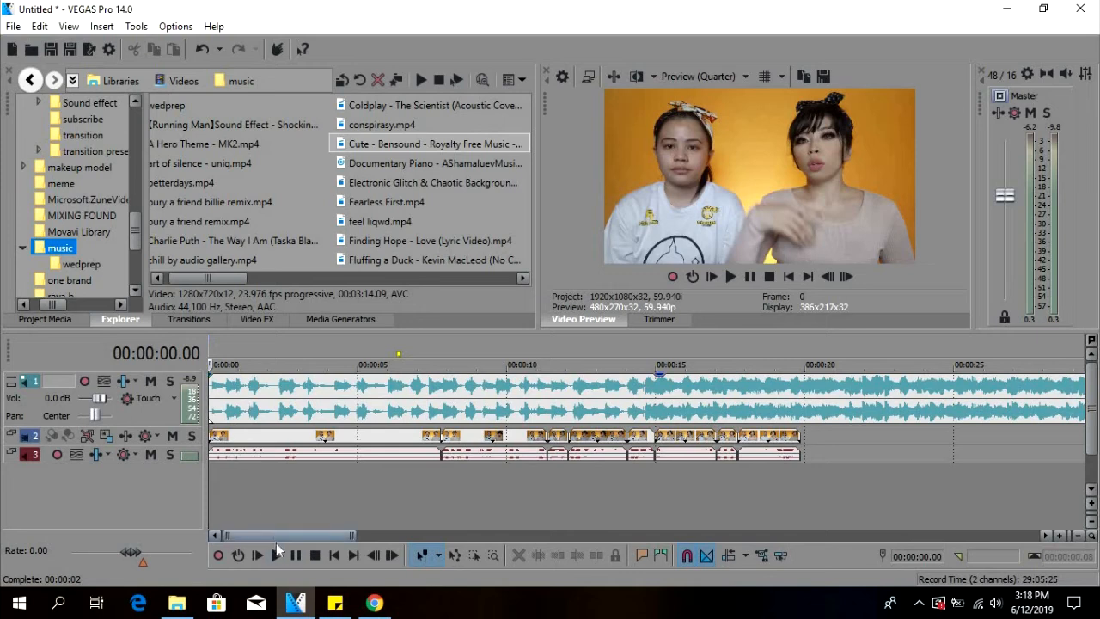
Play the timeline from the start to hear the music together with the clip's voices.
click(276, 555)
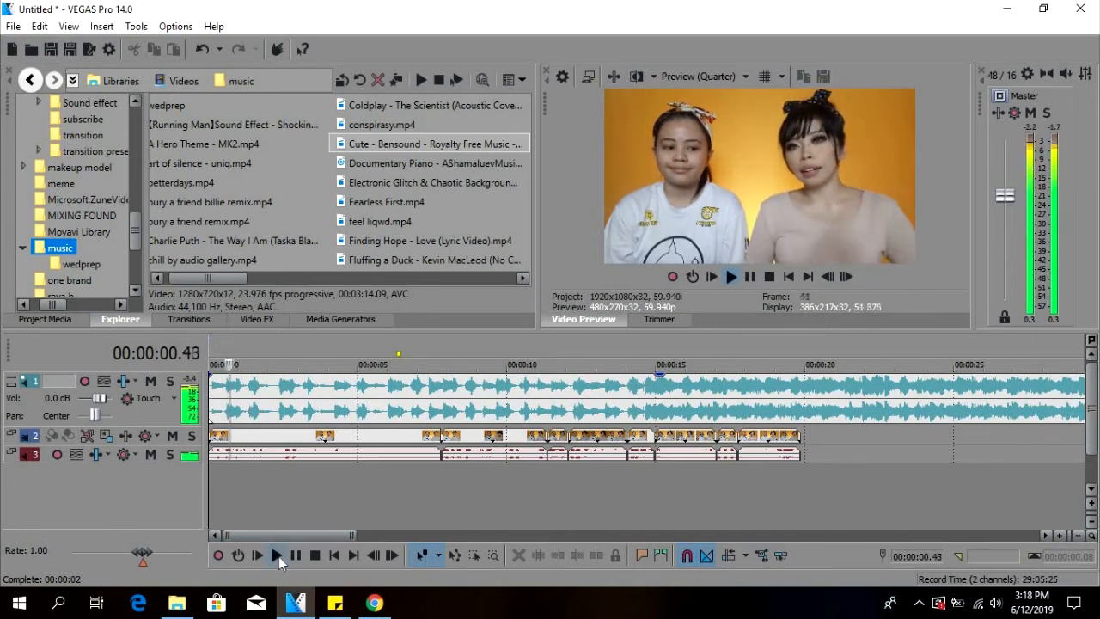
click(280, 556)
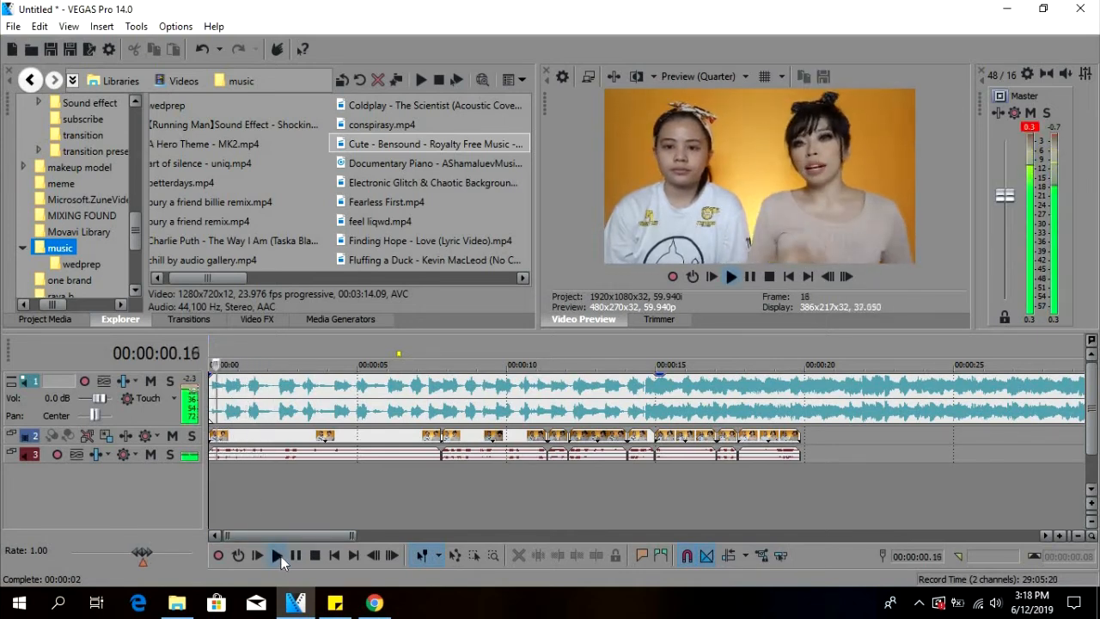
key(space)
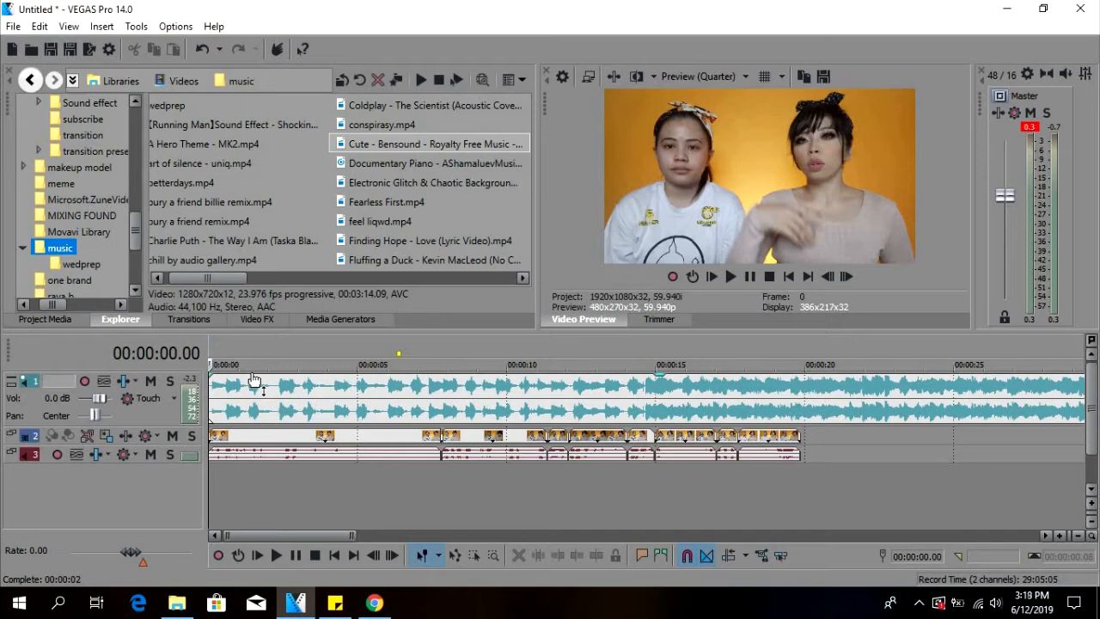
Lower the gain of the music event strongly and play the timeline to check the balance with the voices.
click(232, 409)
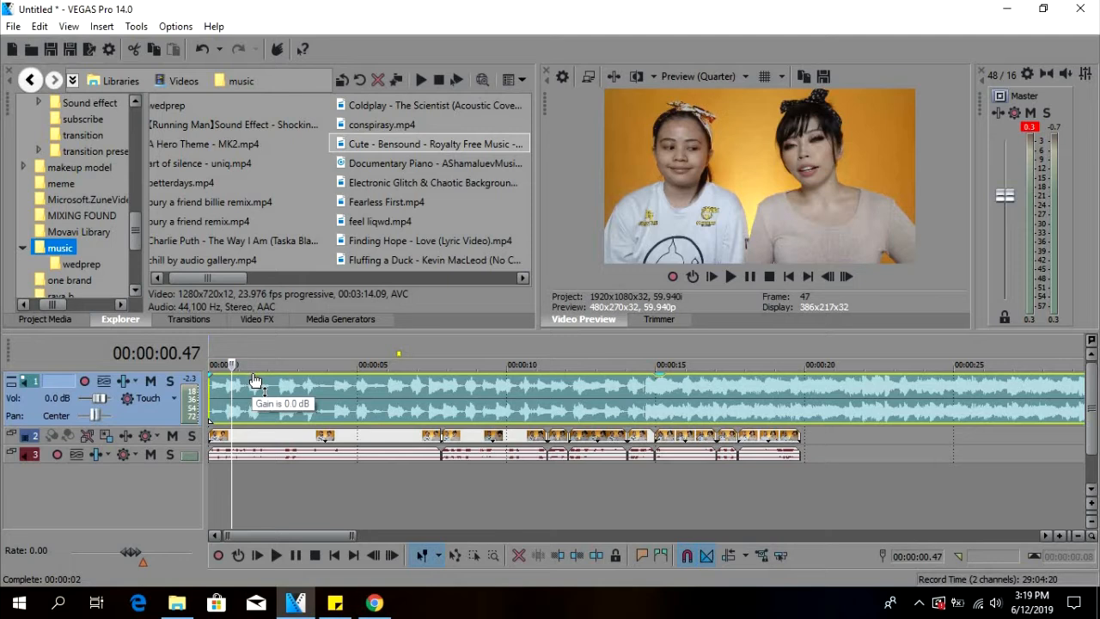
drag(255, 380, 260, 422)
click(208, 398)
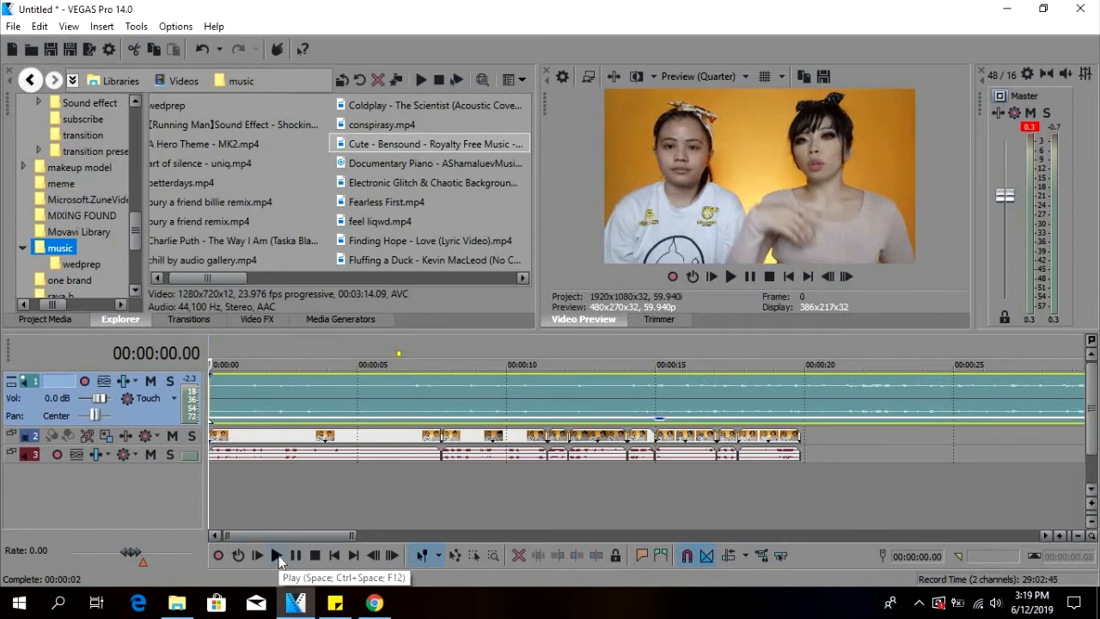
click(277, 555)
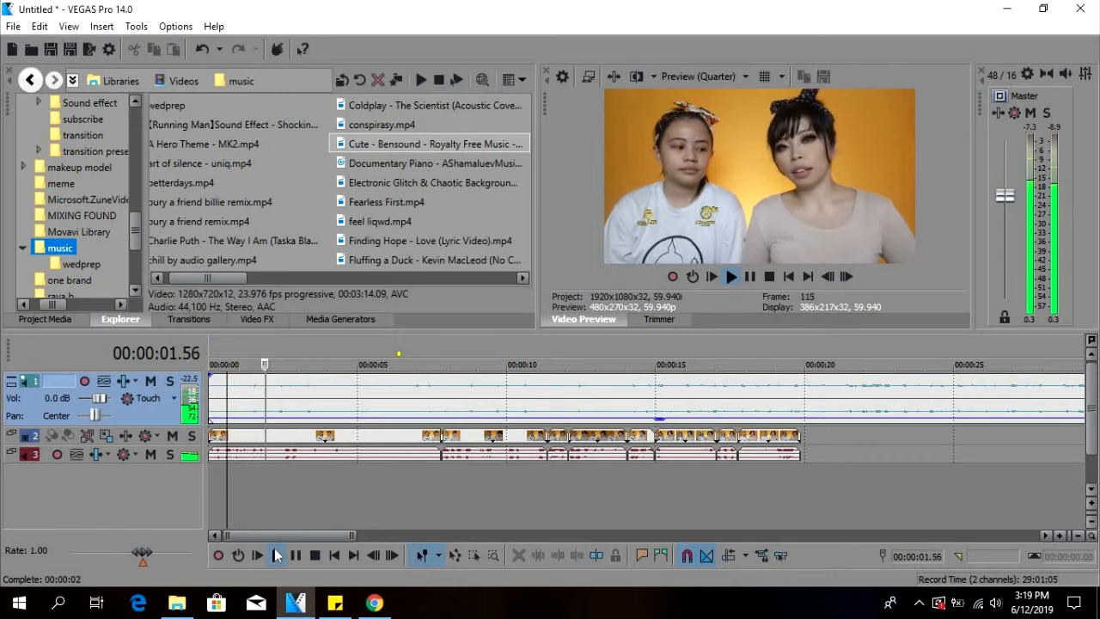
key(space)
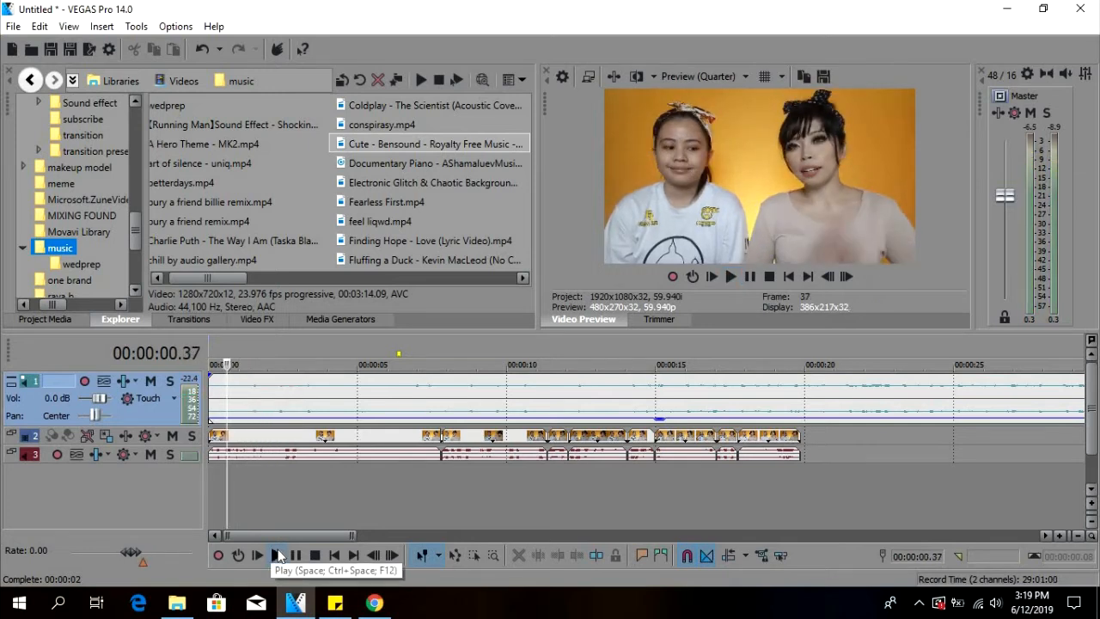
Lower the music event's gain a little further and play the mix from 00:00:00.37.
click(242, 421)
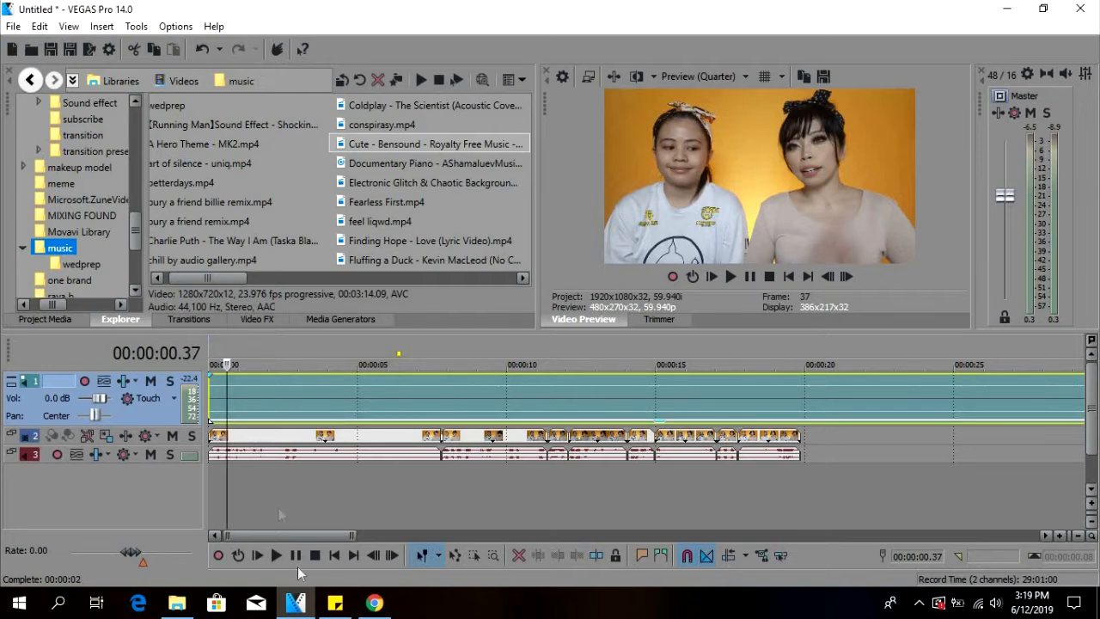
key(space)
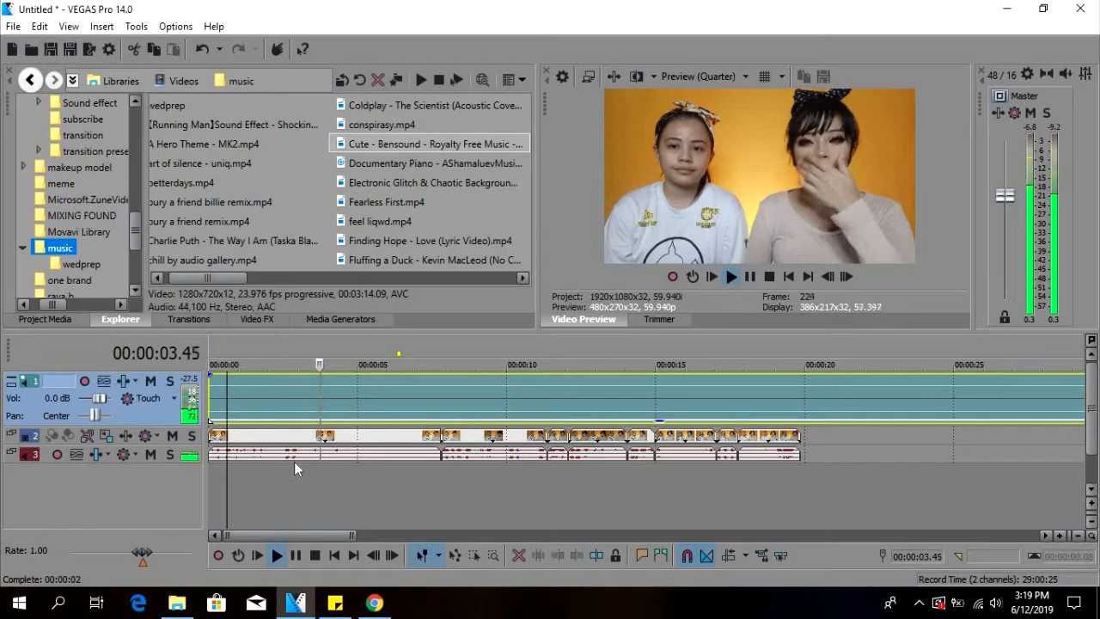
key(space)
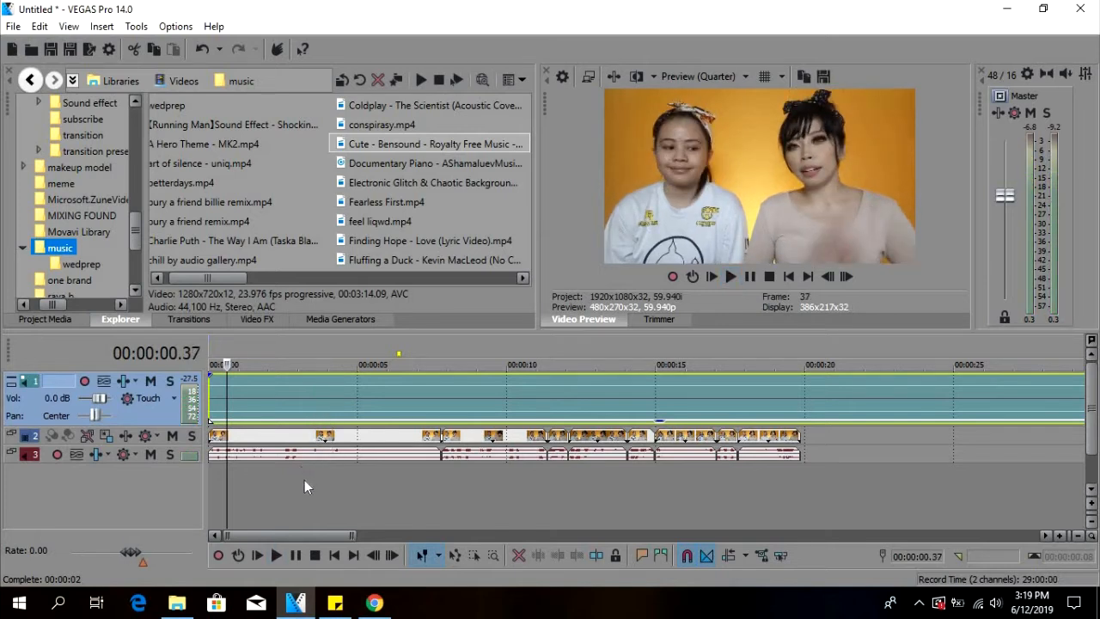
click(262, 490)
click(390, 482)
click(444, 483)
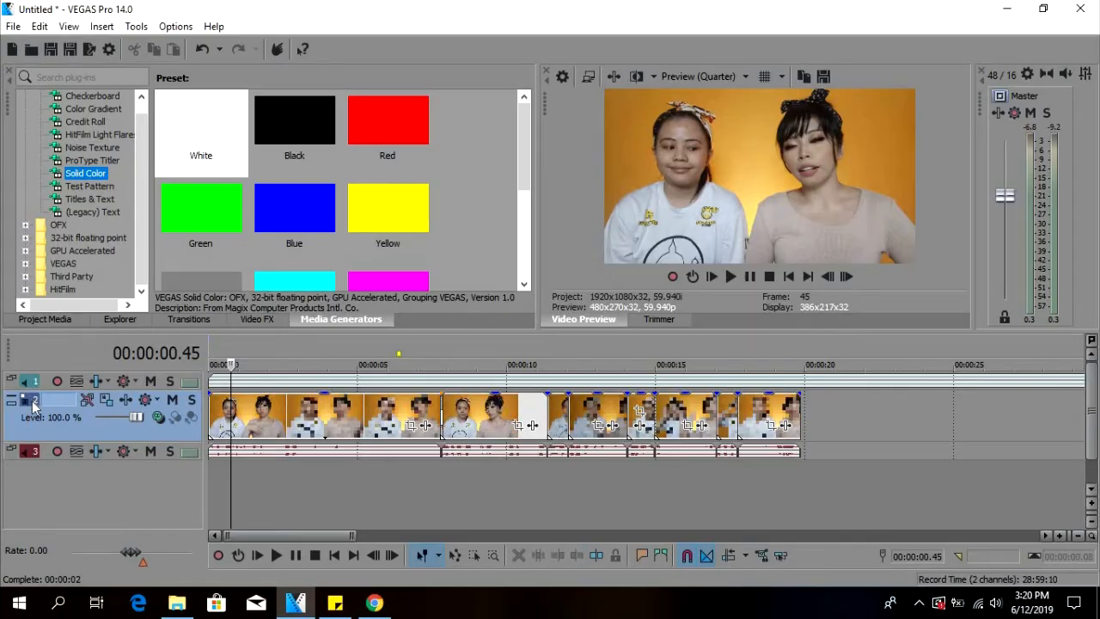
Insert an empty video track directly above the video clips and place the playhead at 00:00:07.32.
right_click(54, 421)
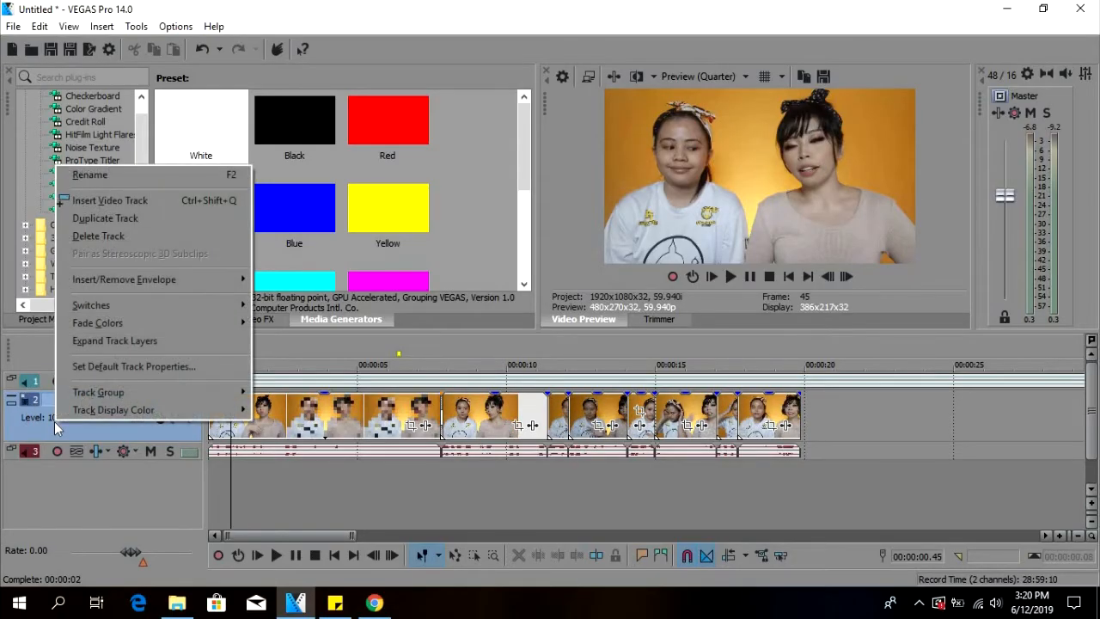
click(123, 201)
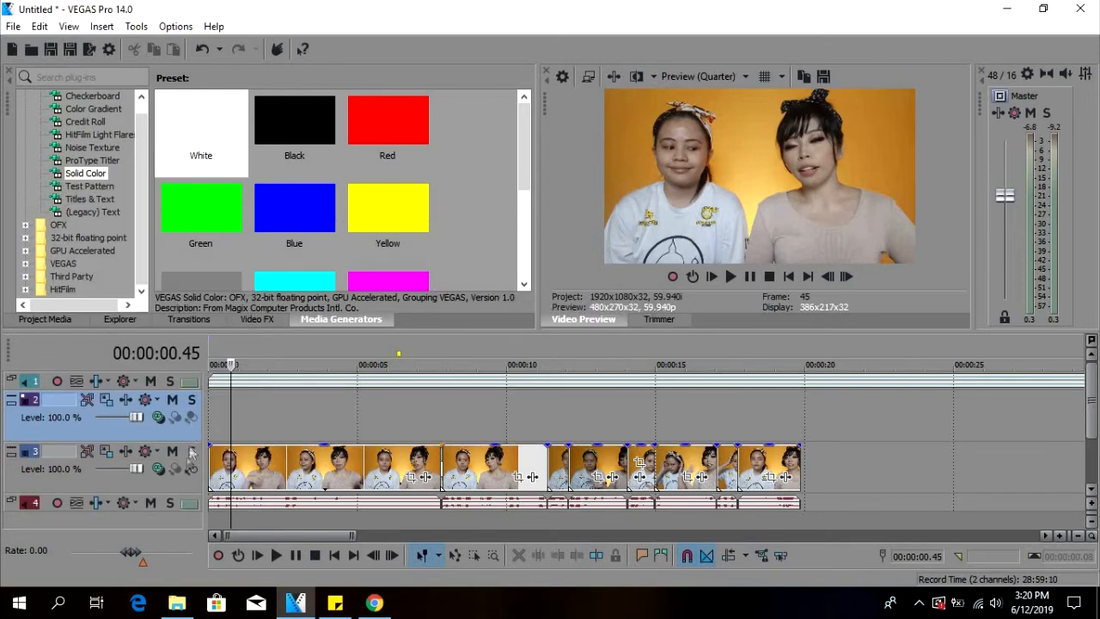
click(433, 422)
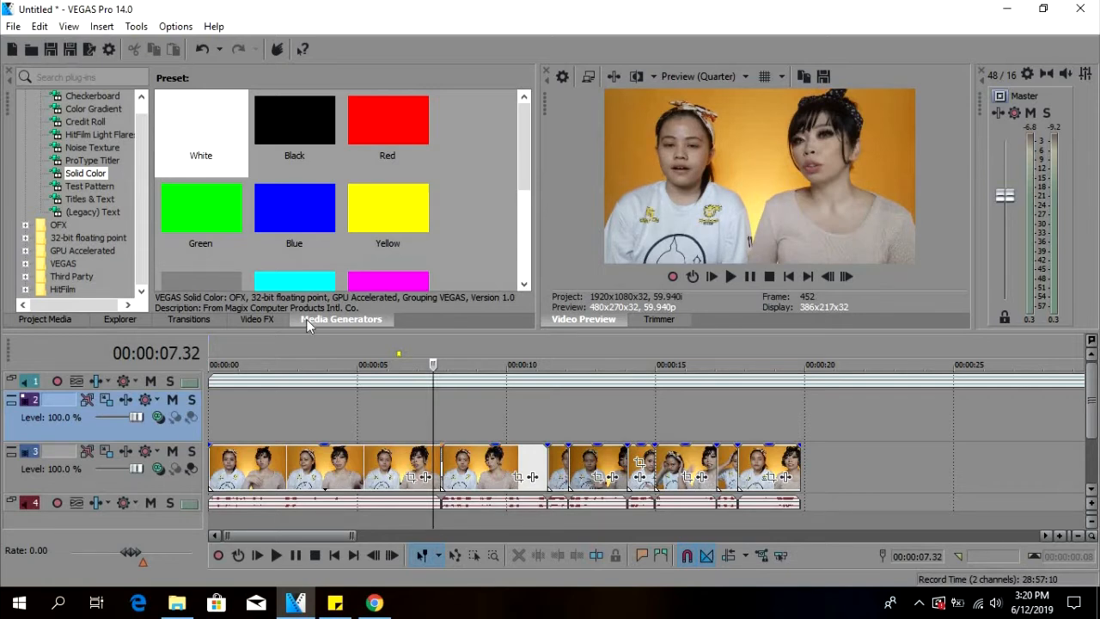
Add the Default Text preset of the (Legacy) Text generator to the empty video track above the clips.
scroll(102, 201, up, 1)
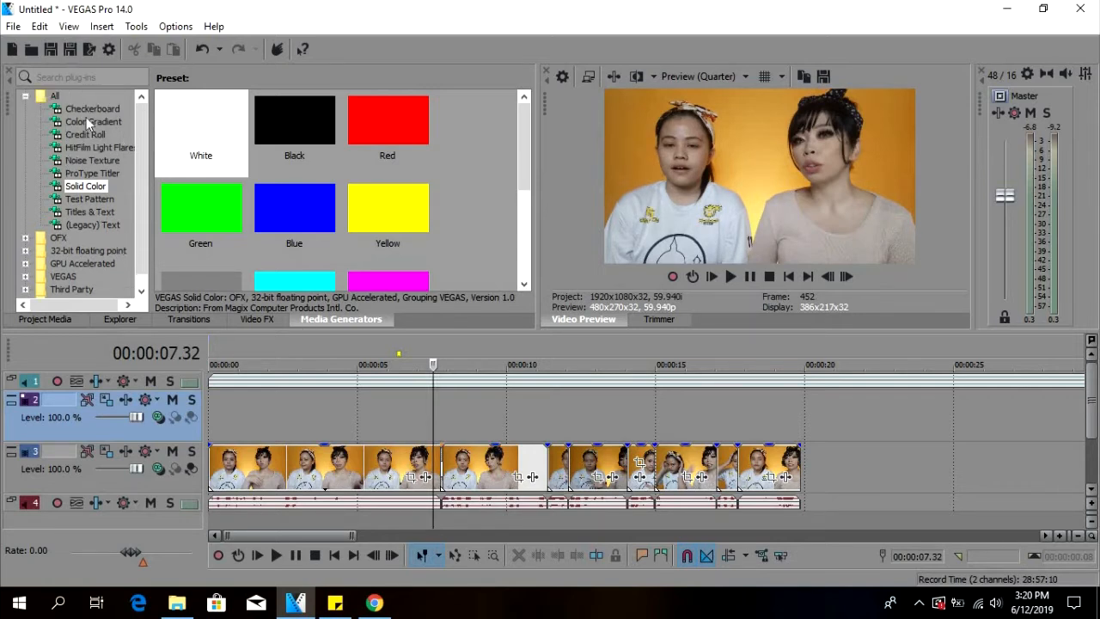
click(102, 213)
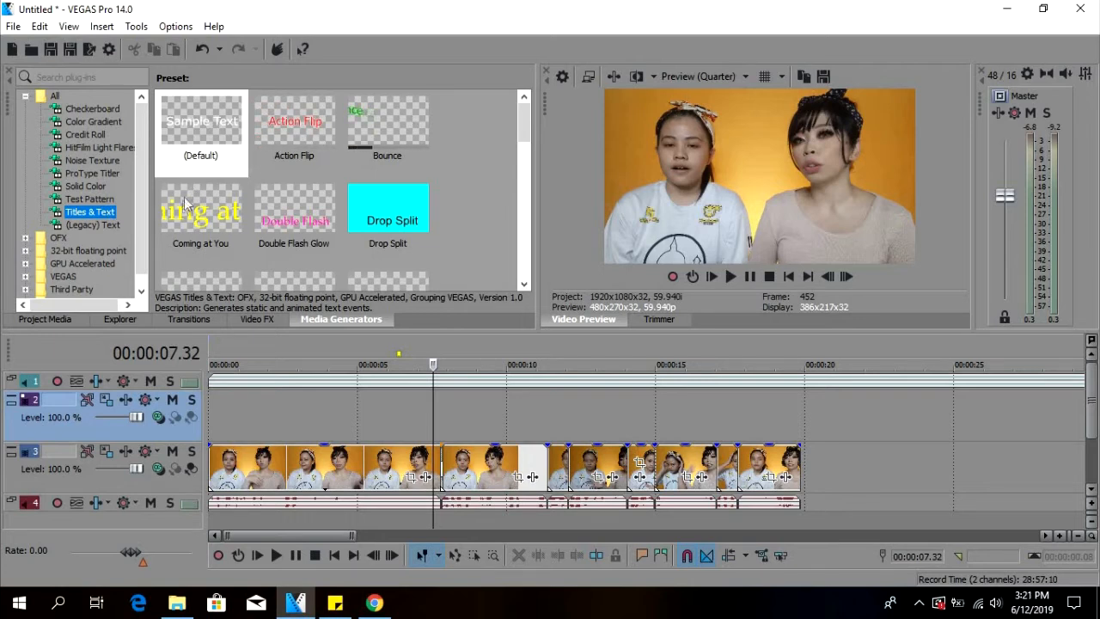
click(119, 225)
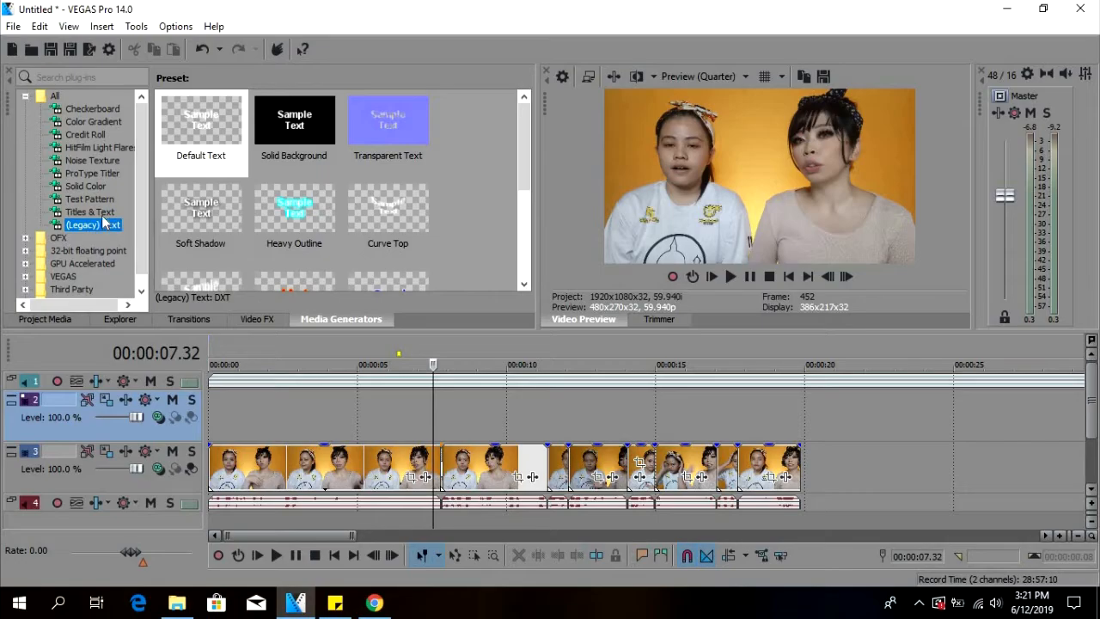
click(96, 211)
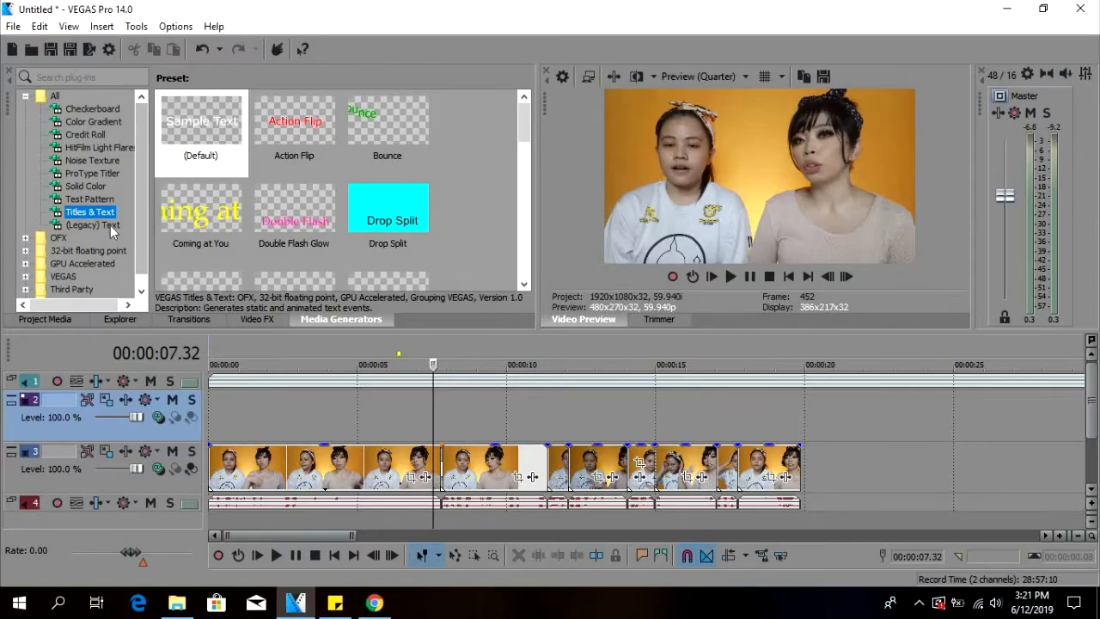
click(106, 225)
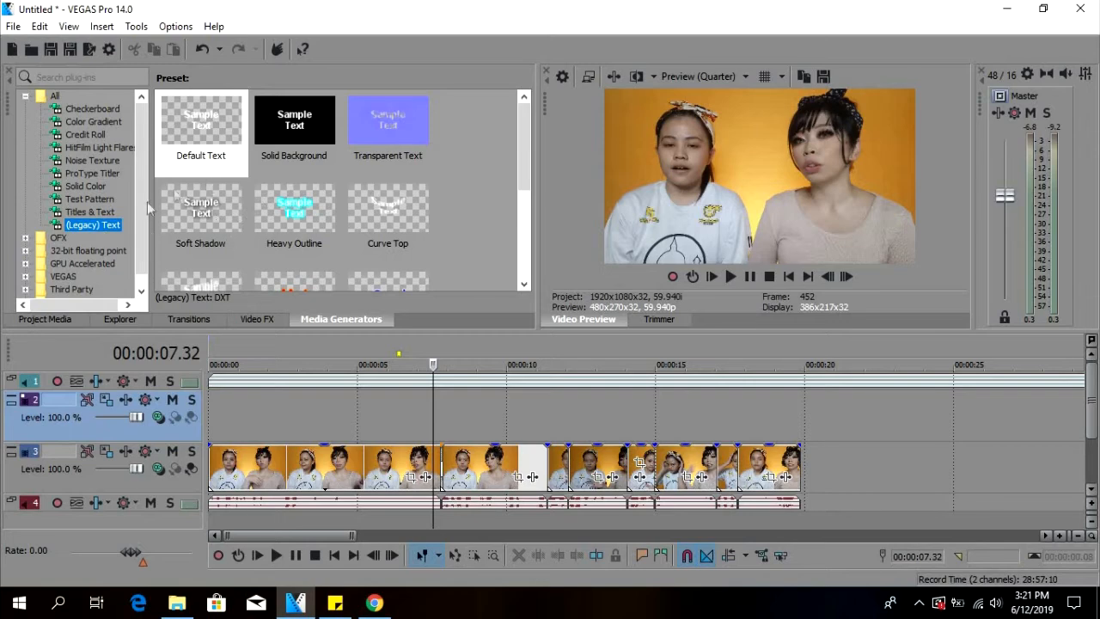
drag(196, 120, 340, 413)
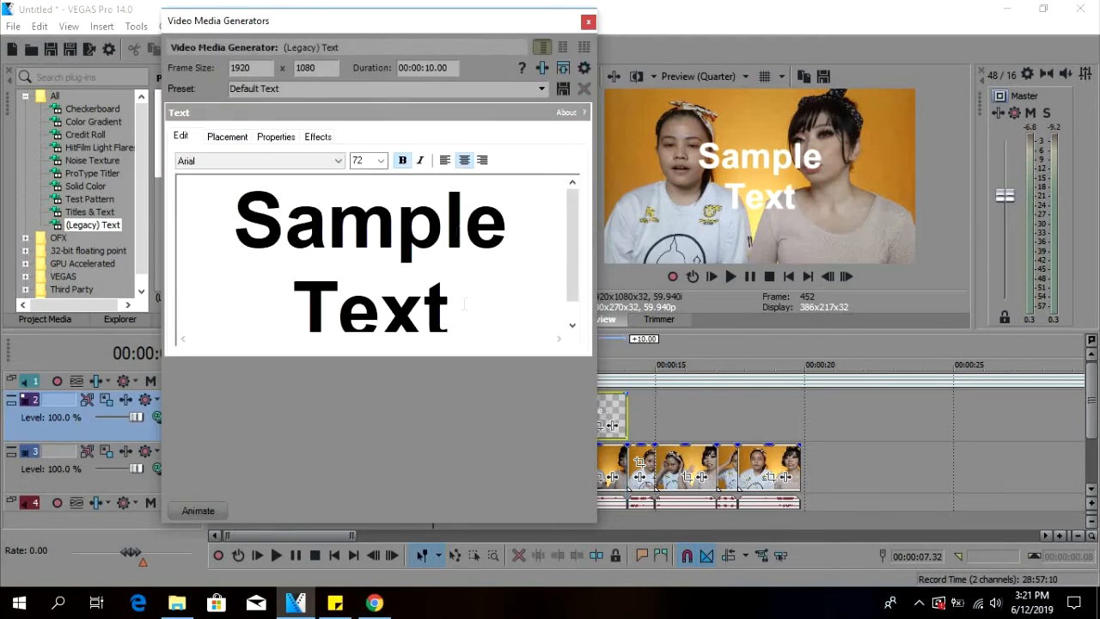
Replace the sample text with the creator's social media handle.
drag(464, 301, 181, 119)
drag(358, 47, 237, 80)
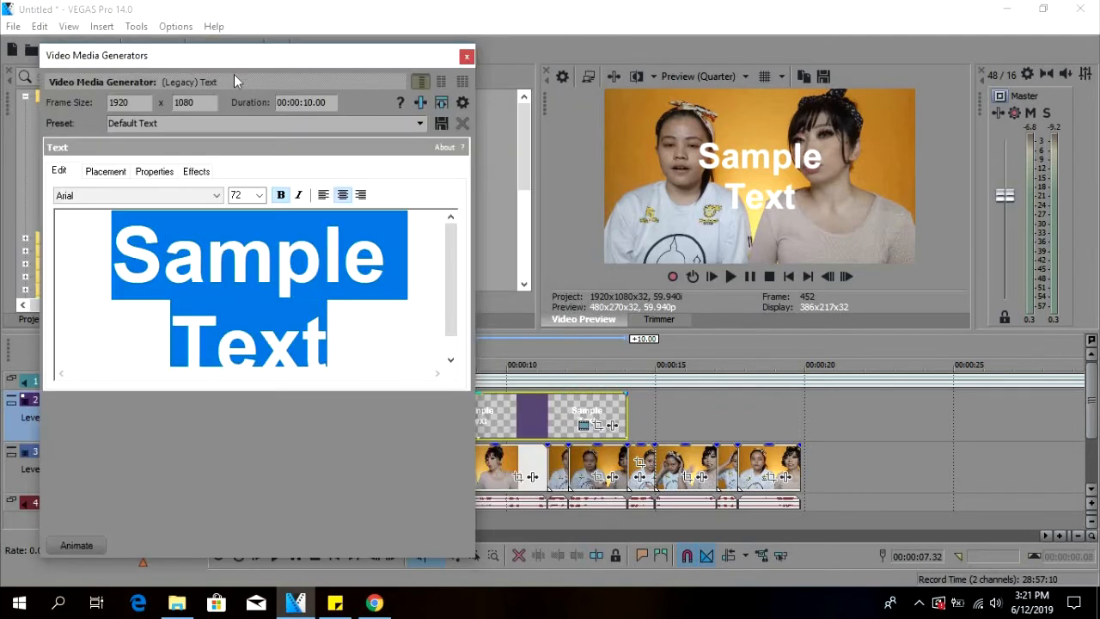
key(BackSpace)
text(@glam)
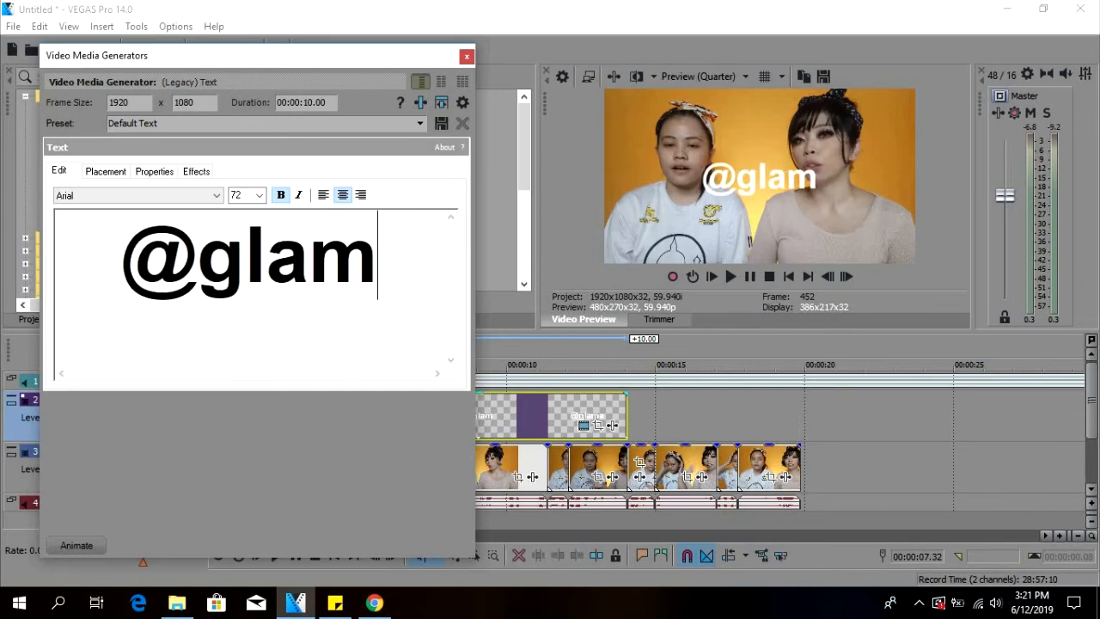
text(hambya)
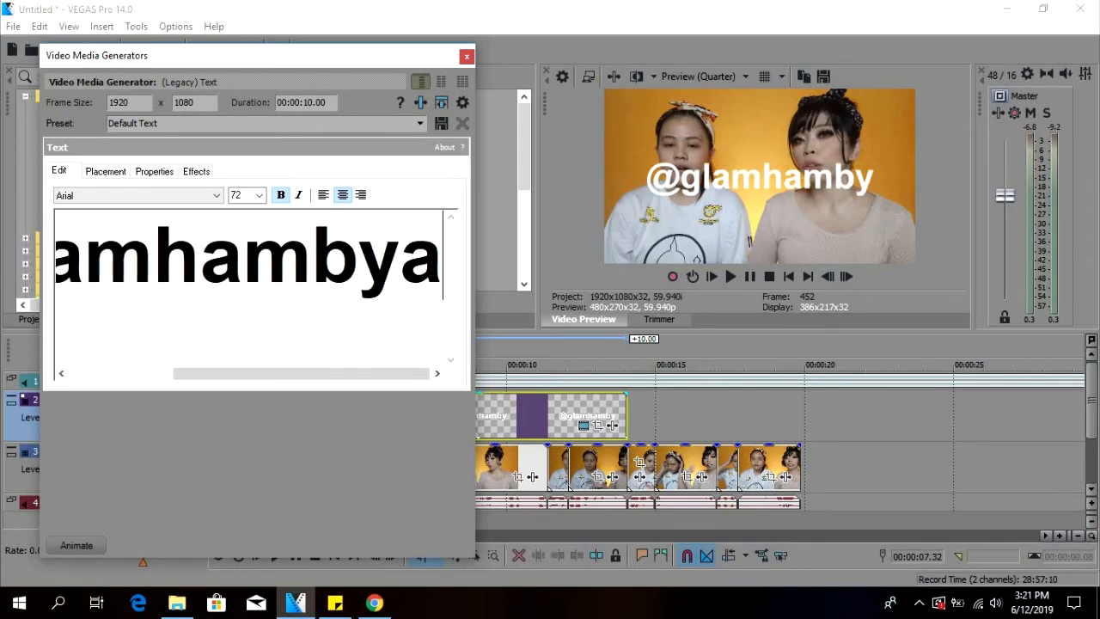
text(yenrock)
Reduce the font size of the whole handle text to 24.
drag(441, 268, 39, 273)
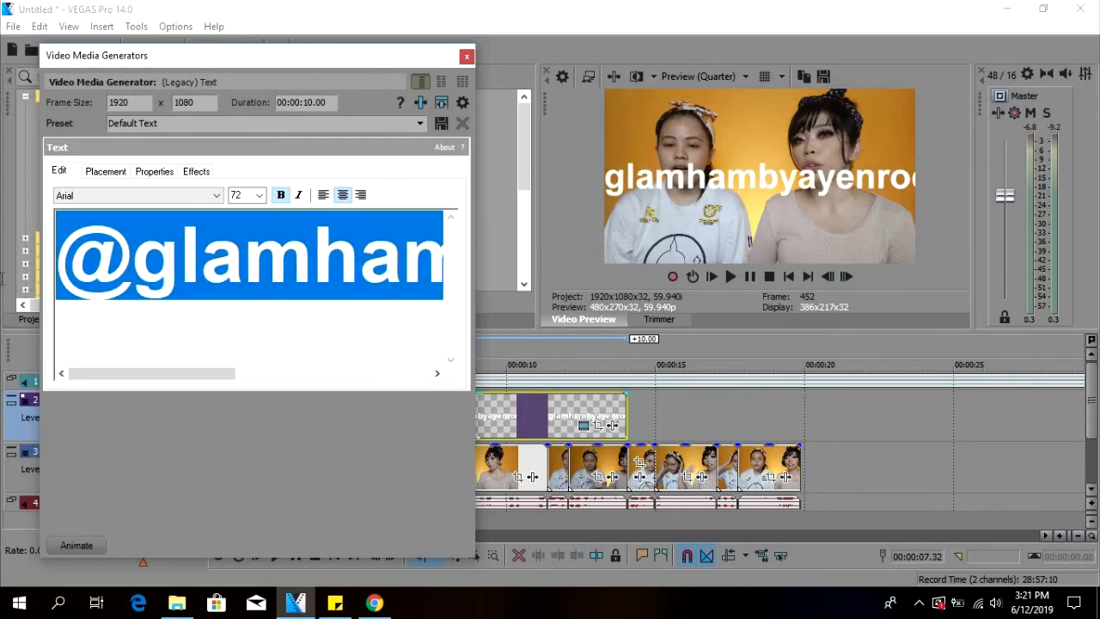
click(259, 195)
click(250, 315)
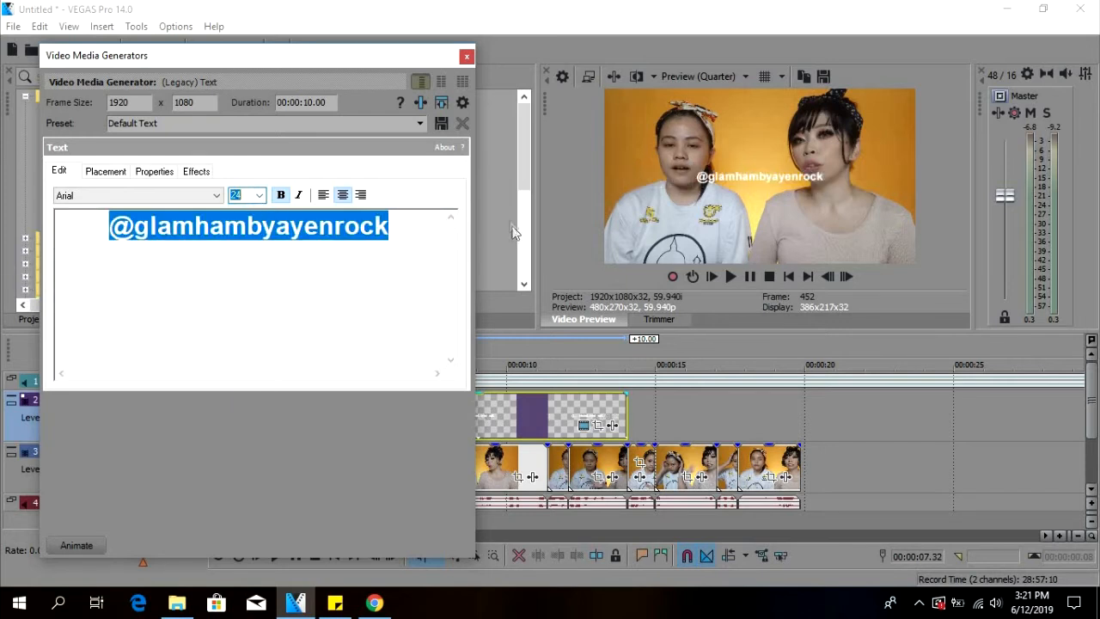
click(116, 171)
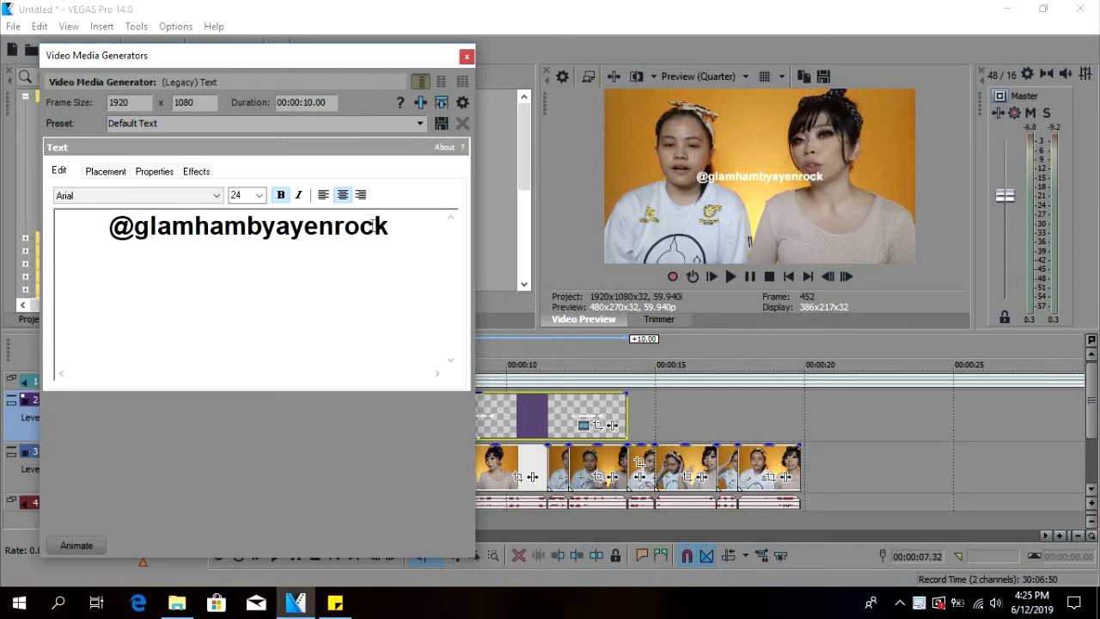
Change the font of the whole handle text to Microsoft Tai Le.
drag(391, 226, 93, 238)
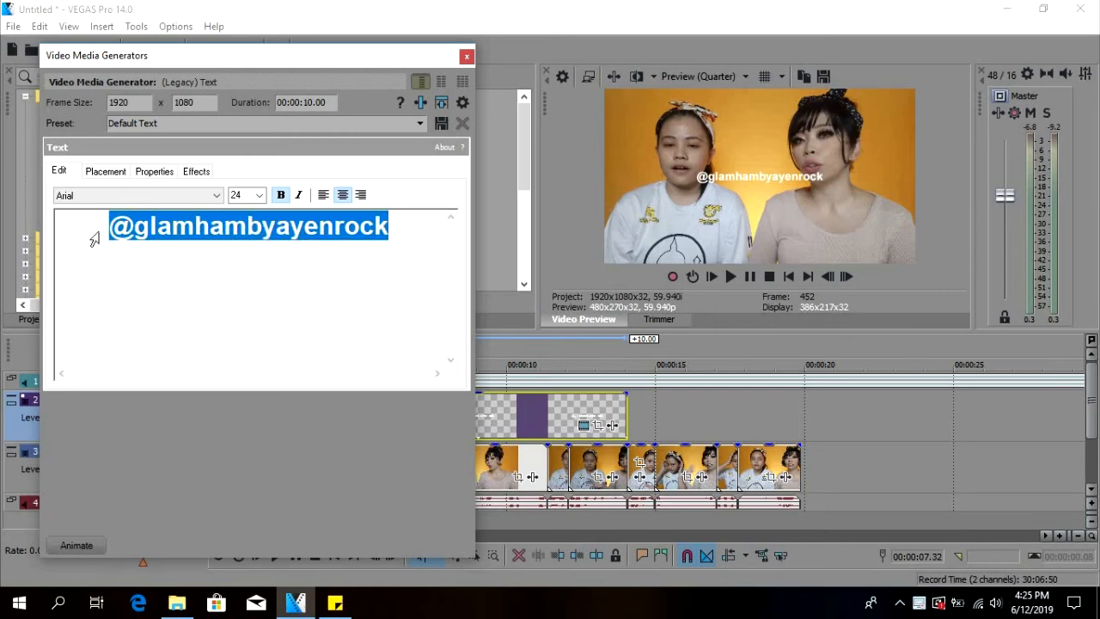
click(215, 200)
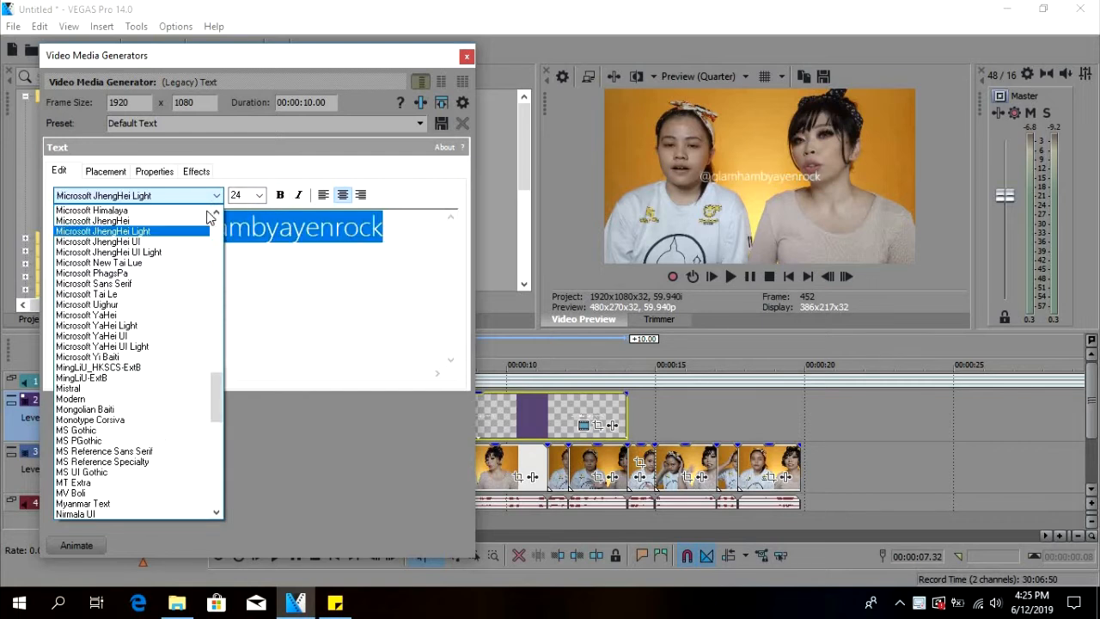
key(Down)
key(Down)
key(Down)
key(Down)
key(Down)
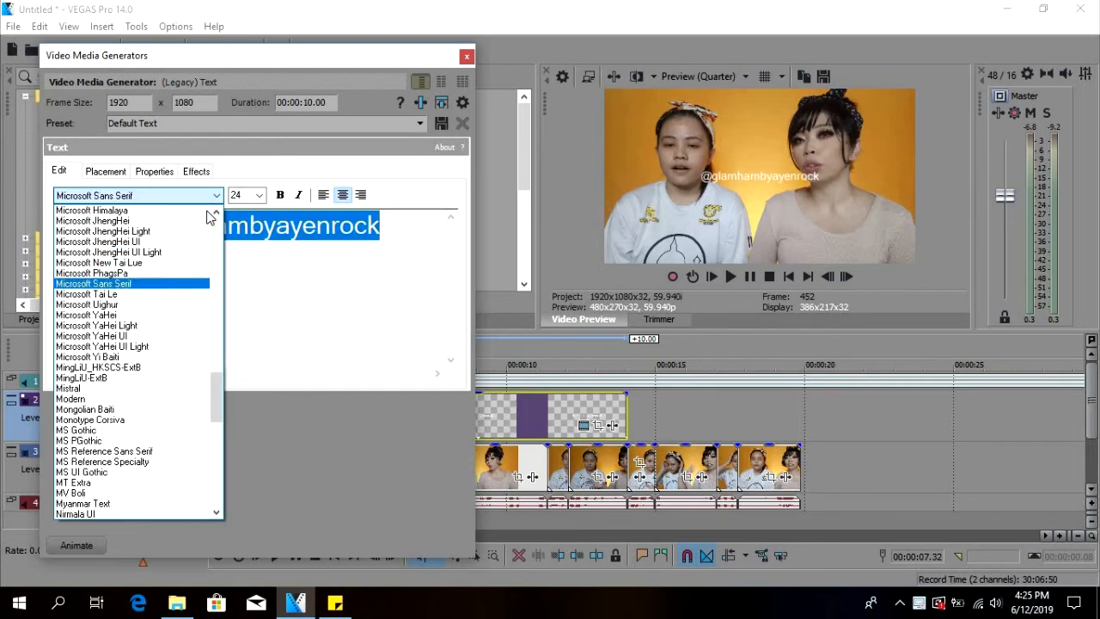
key(Down)
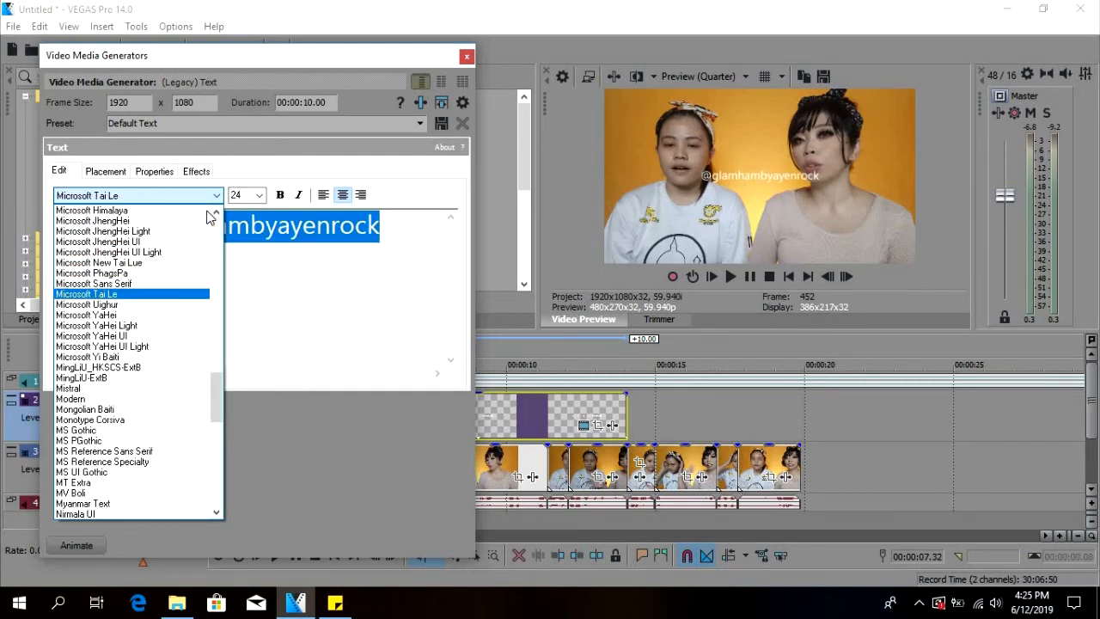
click(180, 292)
Set the font size of the handle text to 36.
click(259, 195)
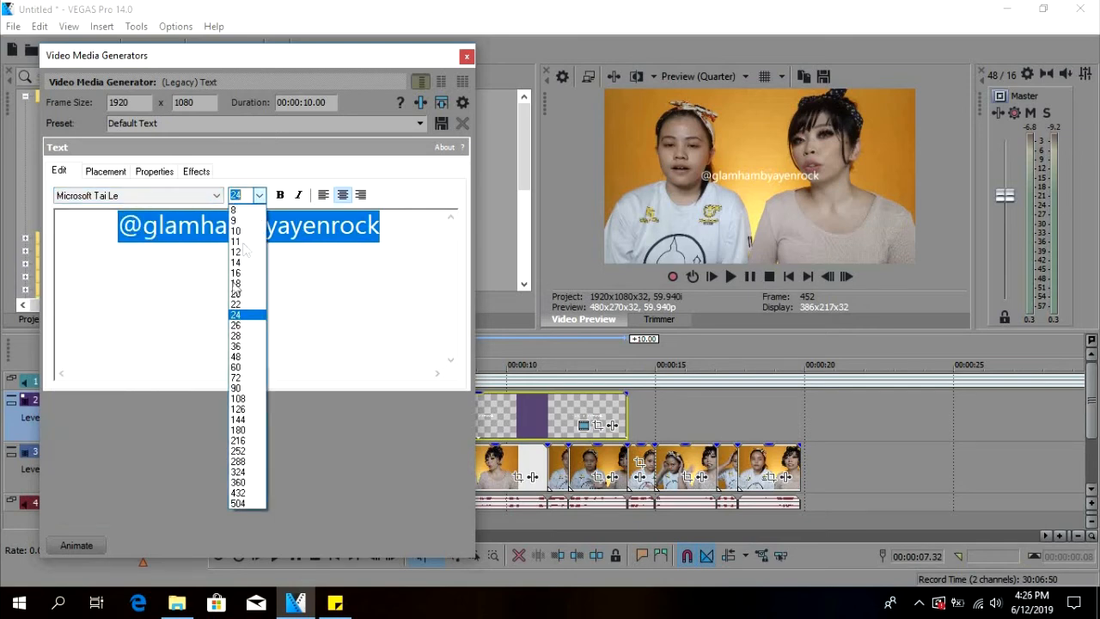
key(Down)
key(Down)
key(Down)
key(Down)
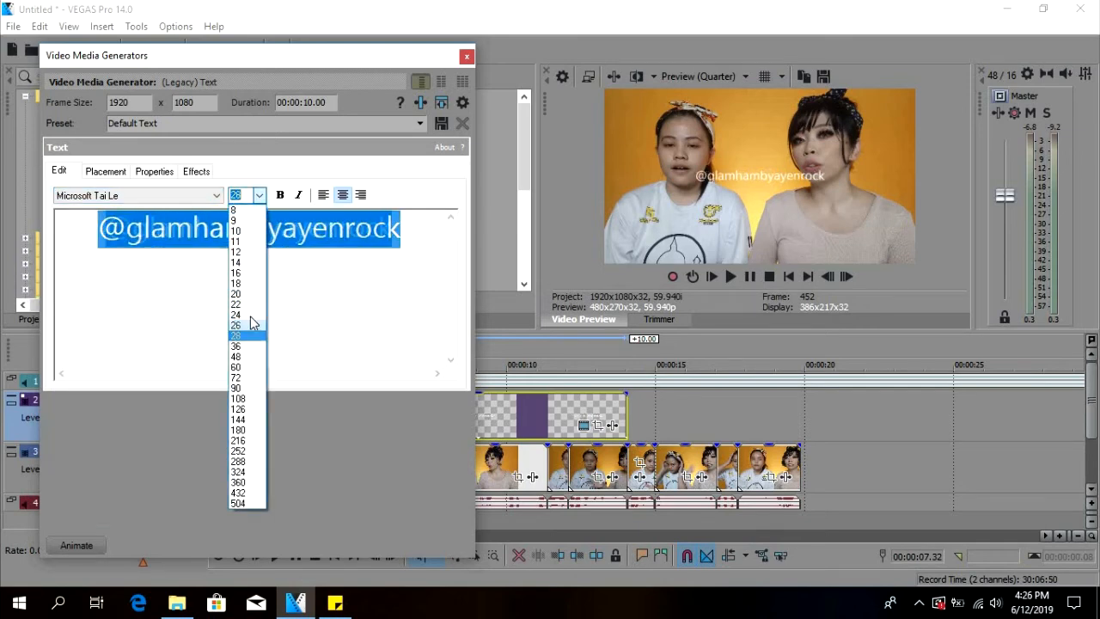
key(Up)
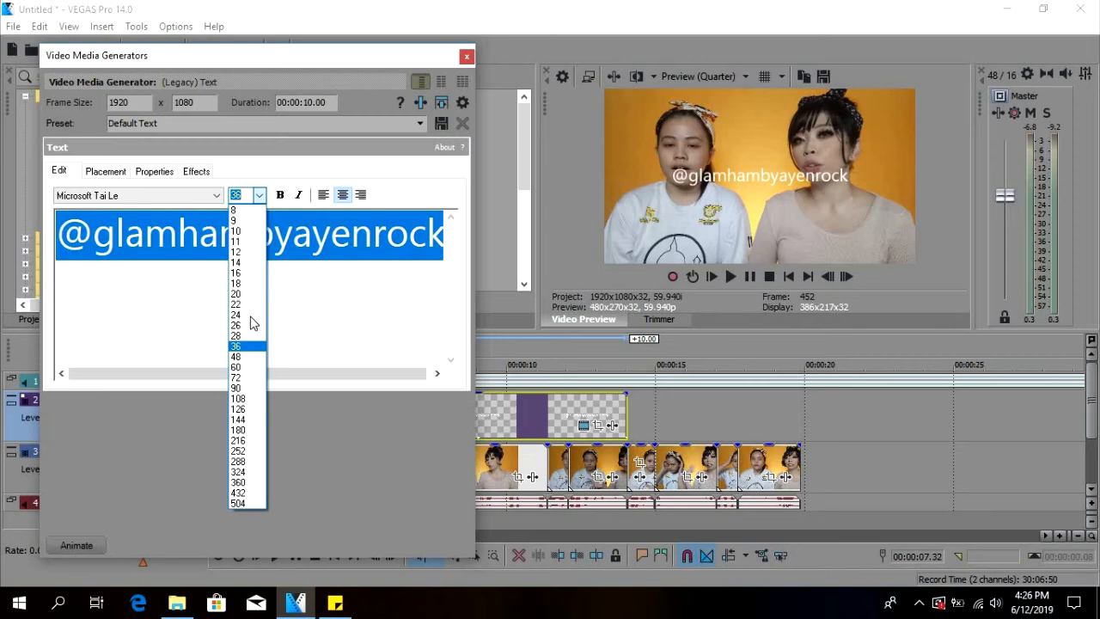
click(205, 316)
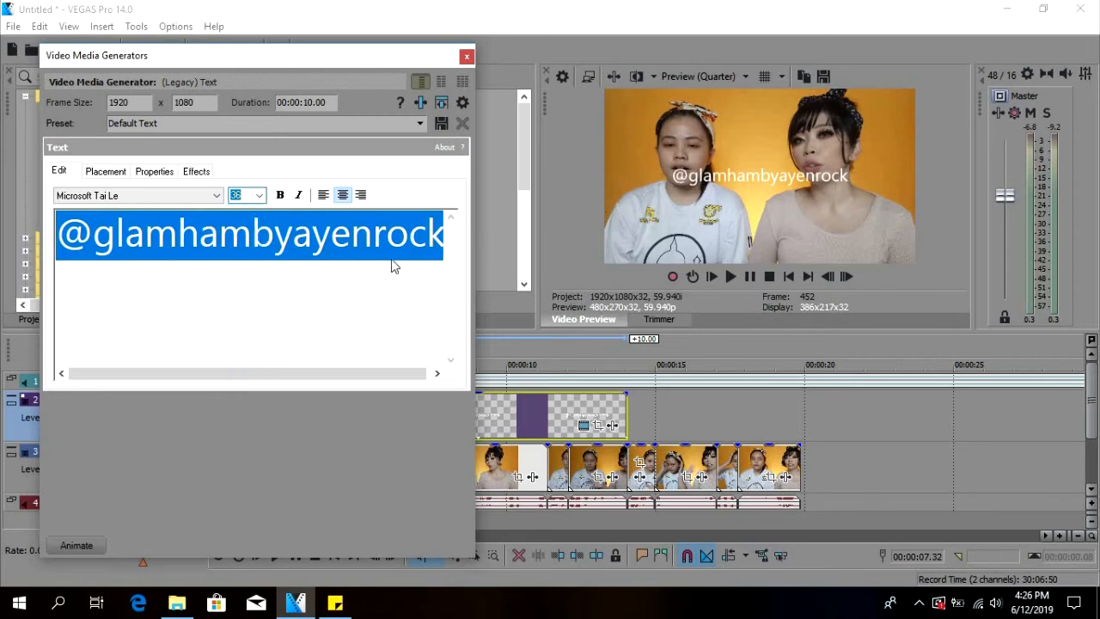
Move the handle text to the bottom centre of the frame, at X 0.000 and Y 0.875.
click(110, 174)
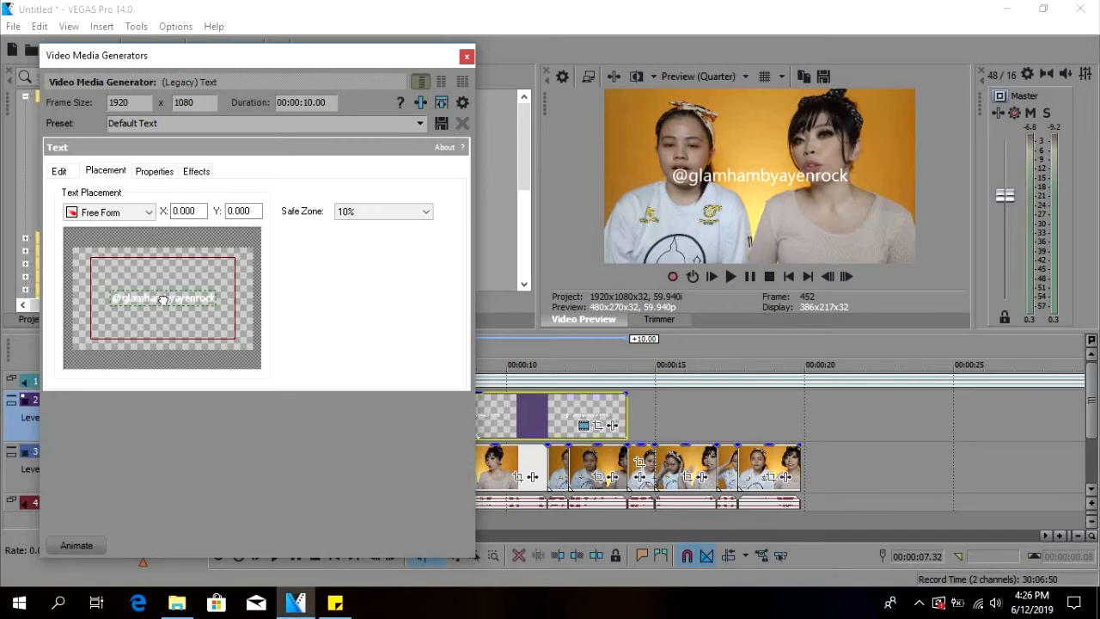
drag(162, 311, 161, 314)
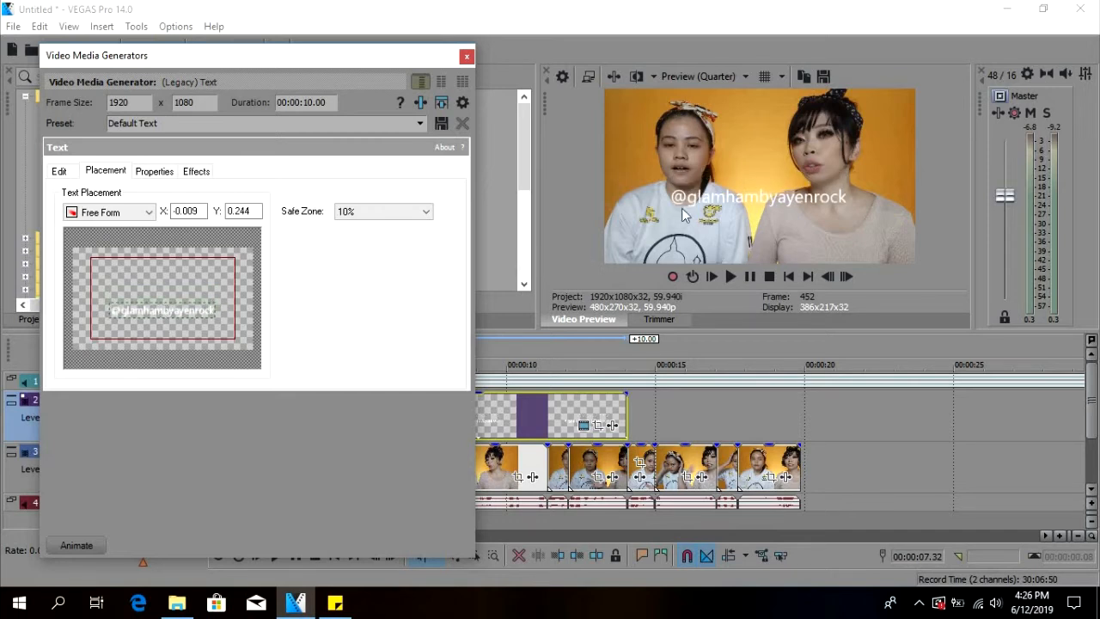
drag(161, 314, 160, 348)
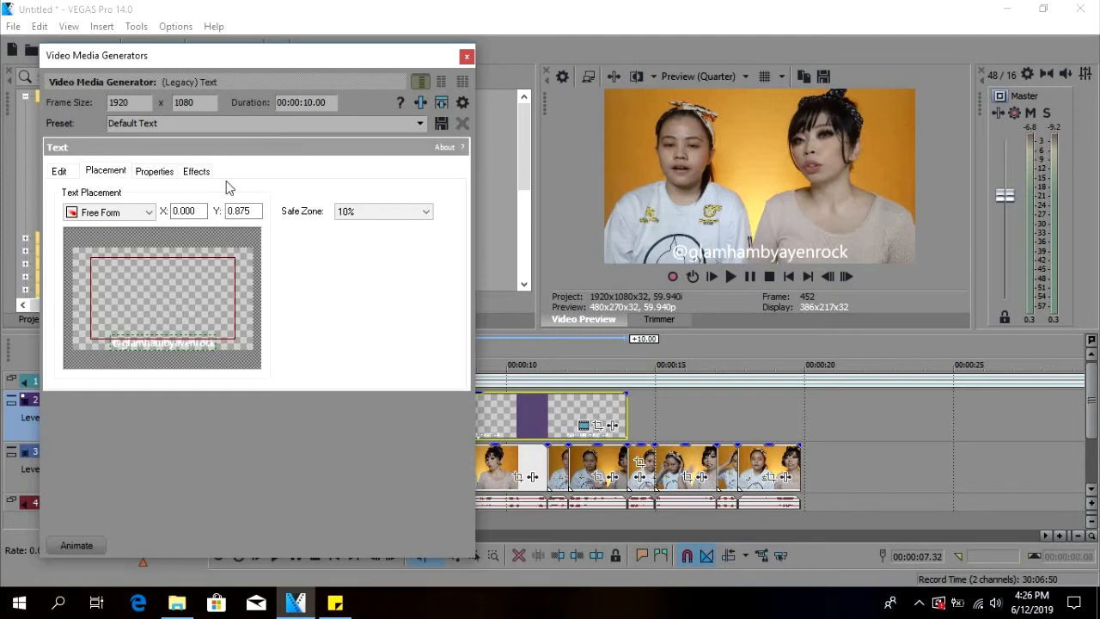
Give the handle text a black outline and a shadow, and close the generator settings.
click(197, 172)
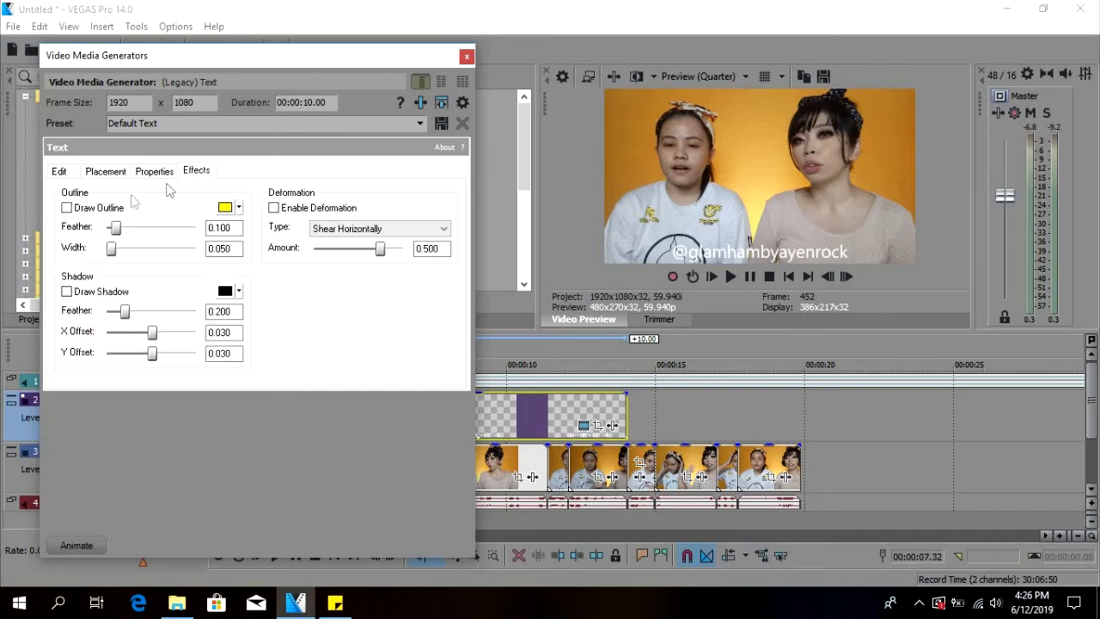
click(67, 208)
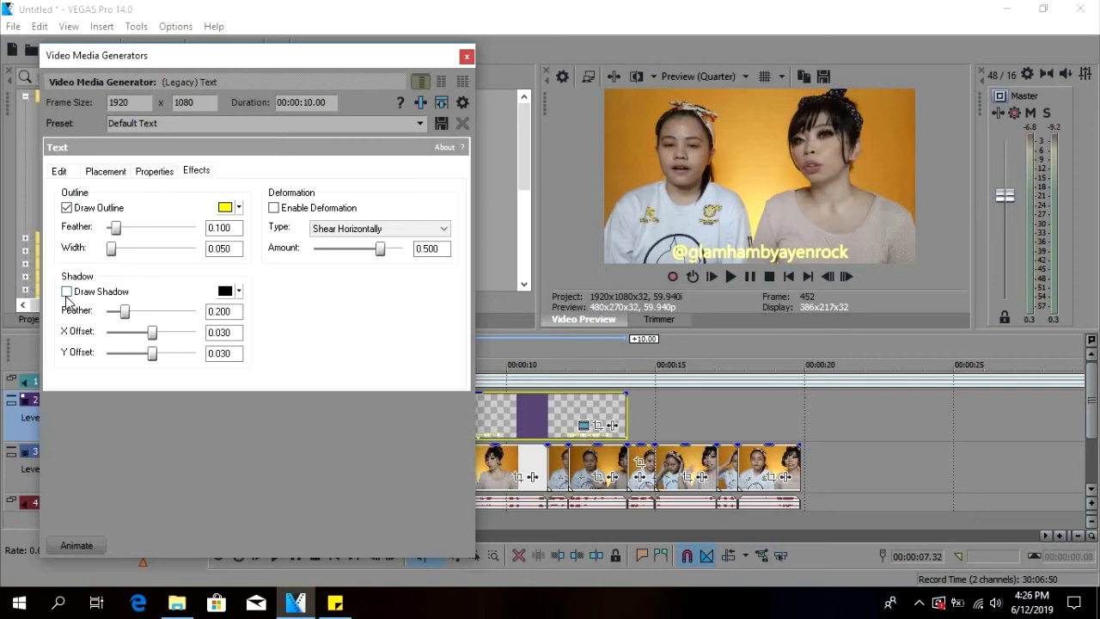
click(225, 207)
click(273, 277)
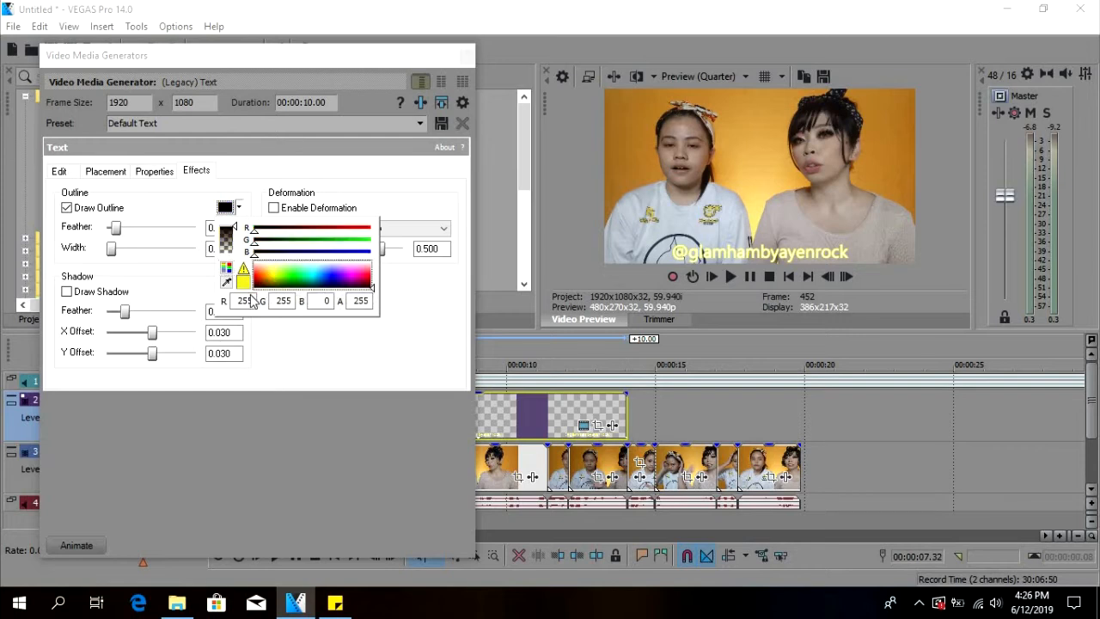
click(298, 334)
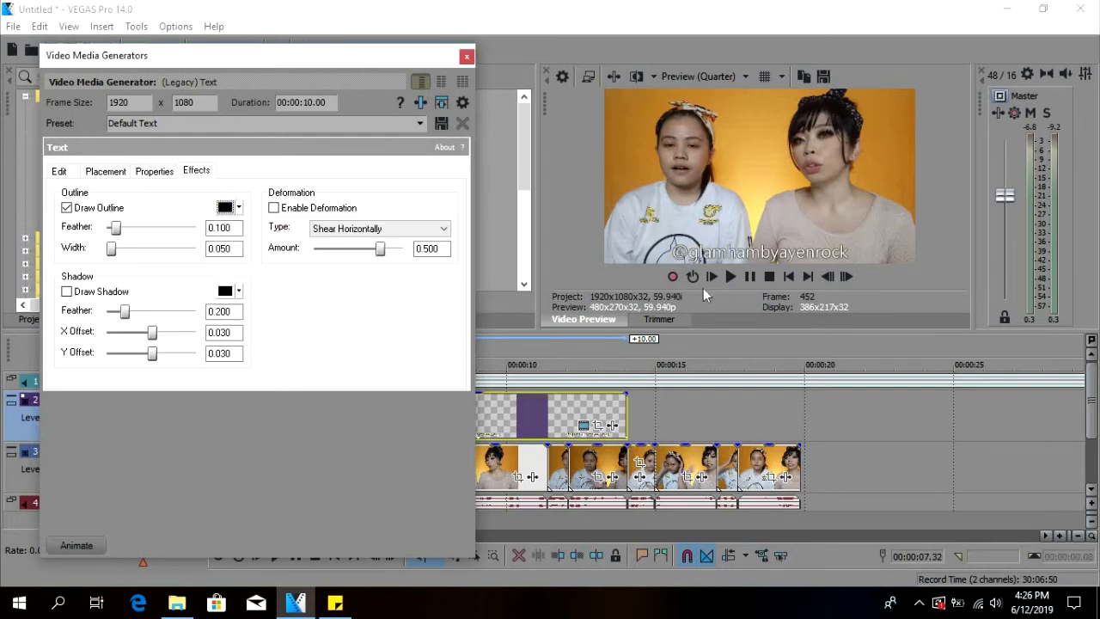
click(66, 291)
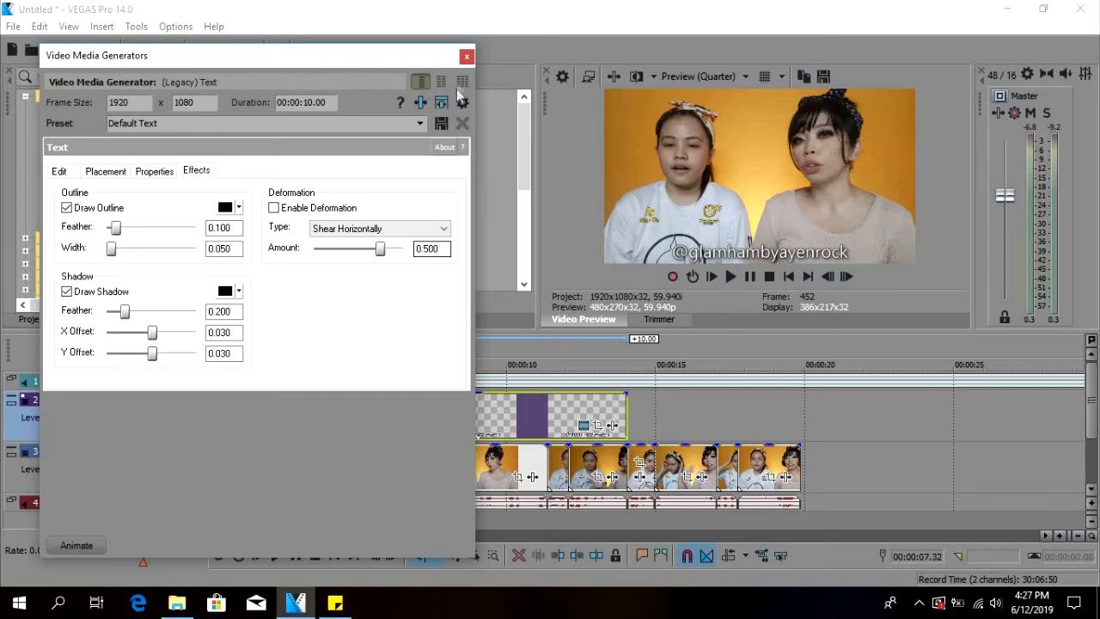
click(466, 58)
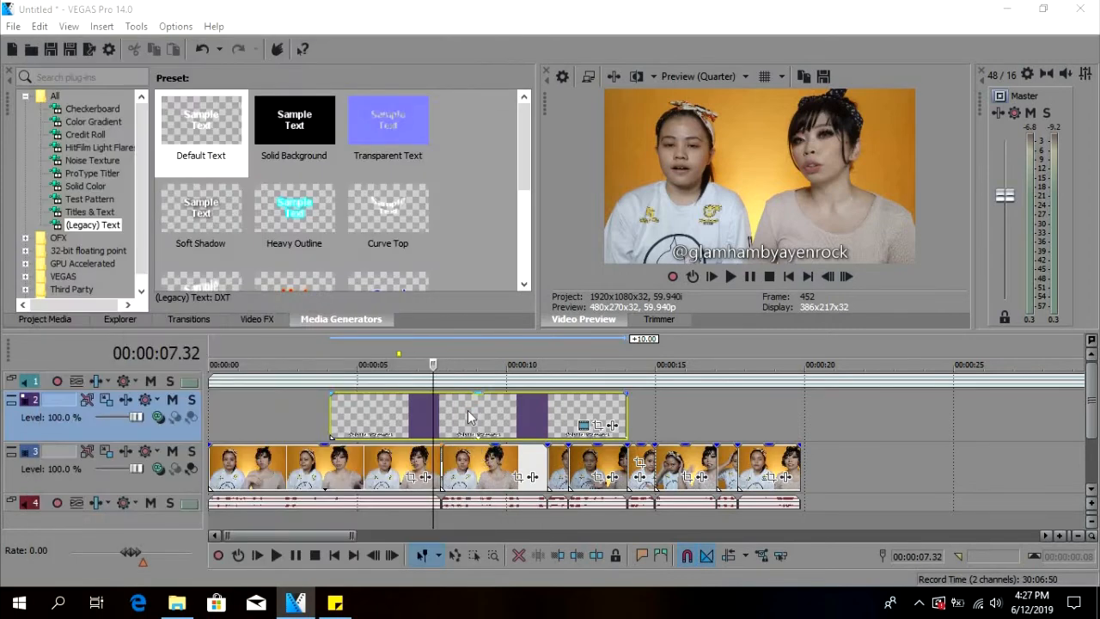
Shorten the text event so that it ends at 00:00:05.11.
click(467, 421)
click(362, 420)
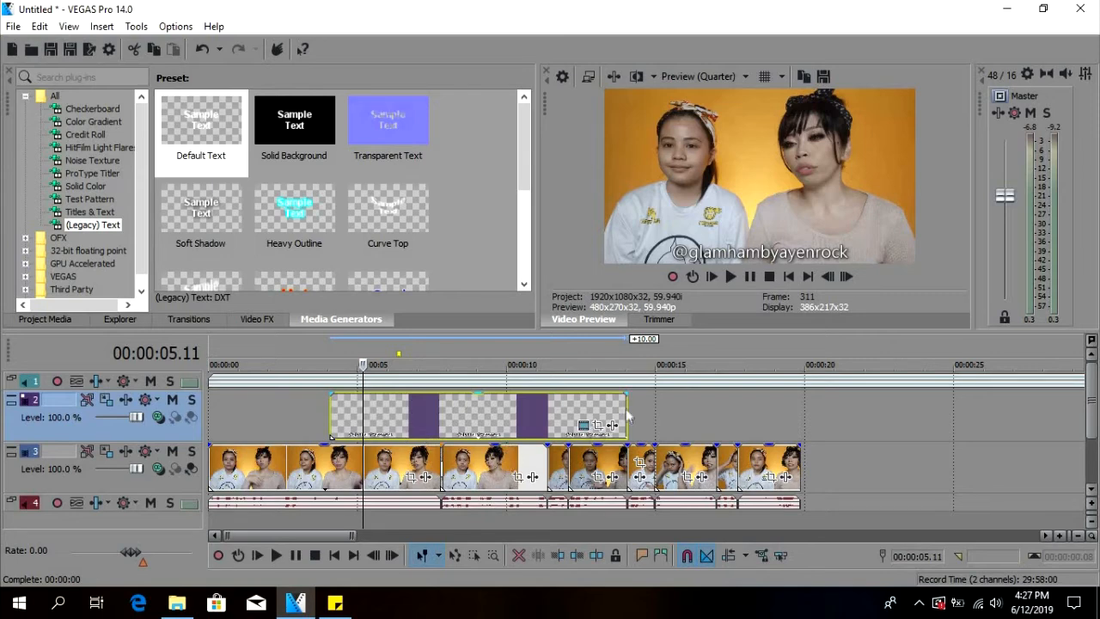
drag(626, 418, 360, 418)
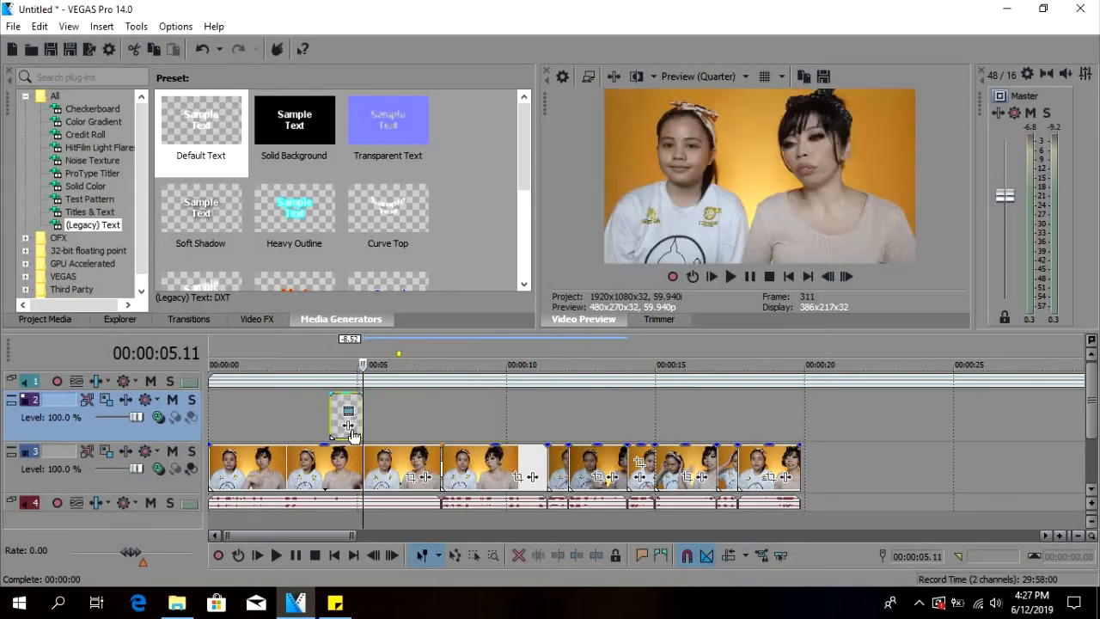
Stretch the text event in both directions so it spans from the timeline start to the end of the last video clip.
click(336, 453)
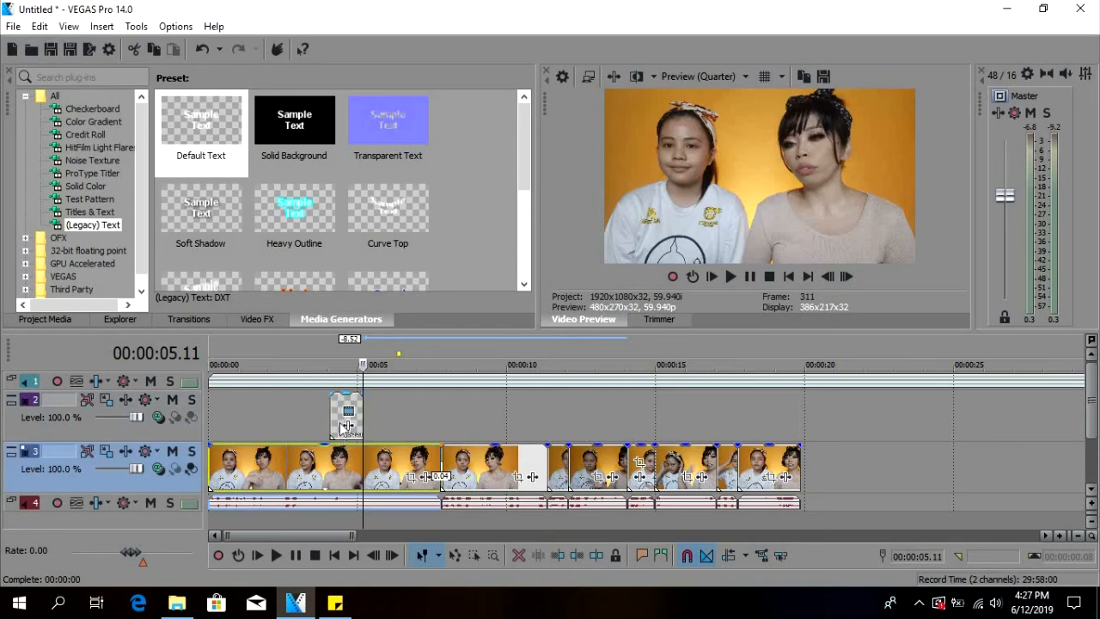
click(340, 421)
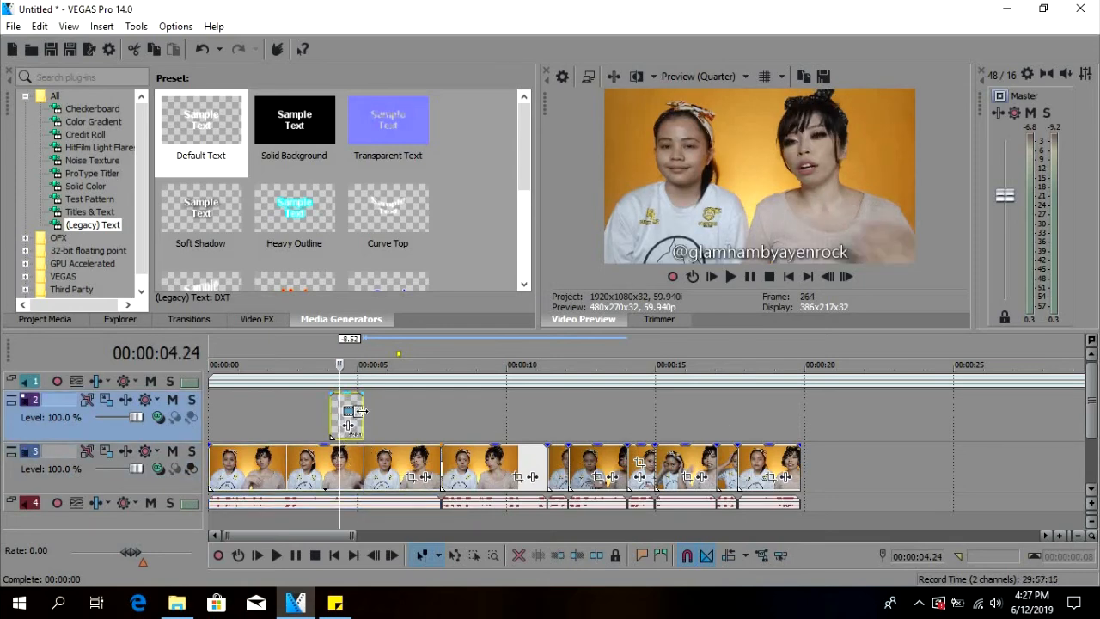
drag(361, 416, 799, 415)
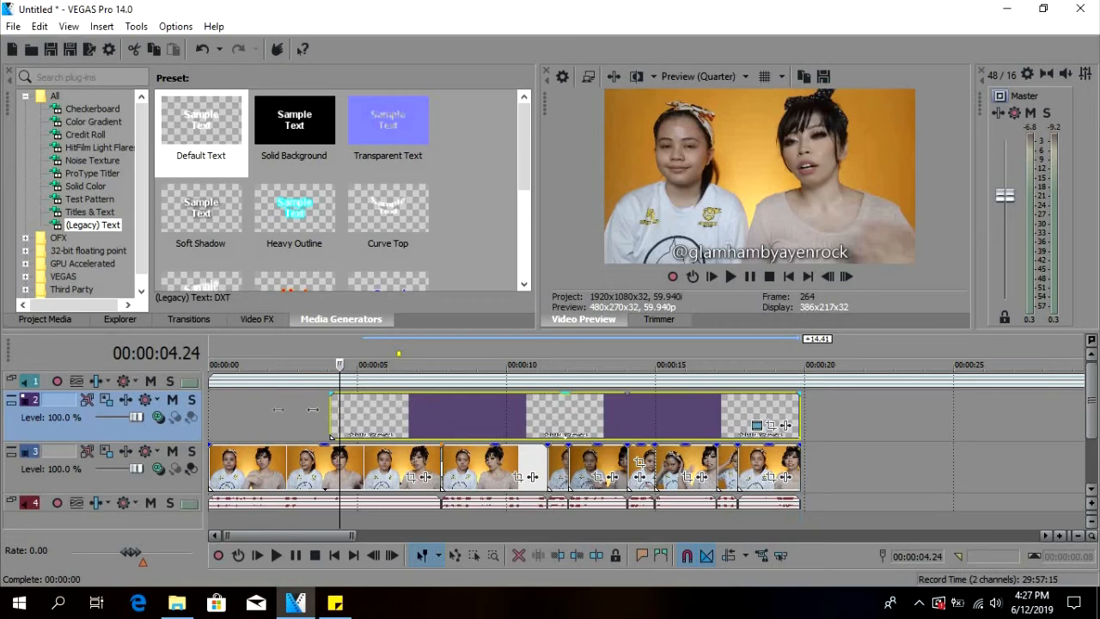
drag(335, 410, 210, 413)
Play back the edit from the timeline start to review the handle text and background music together.
click(604, 427)
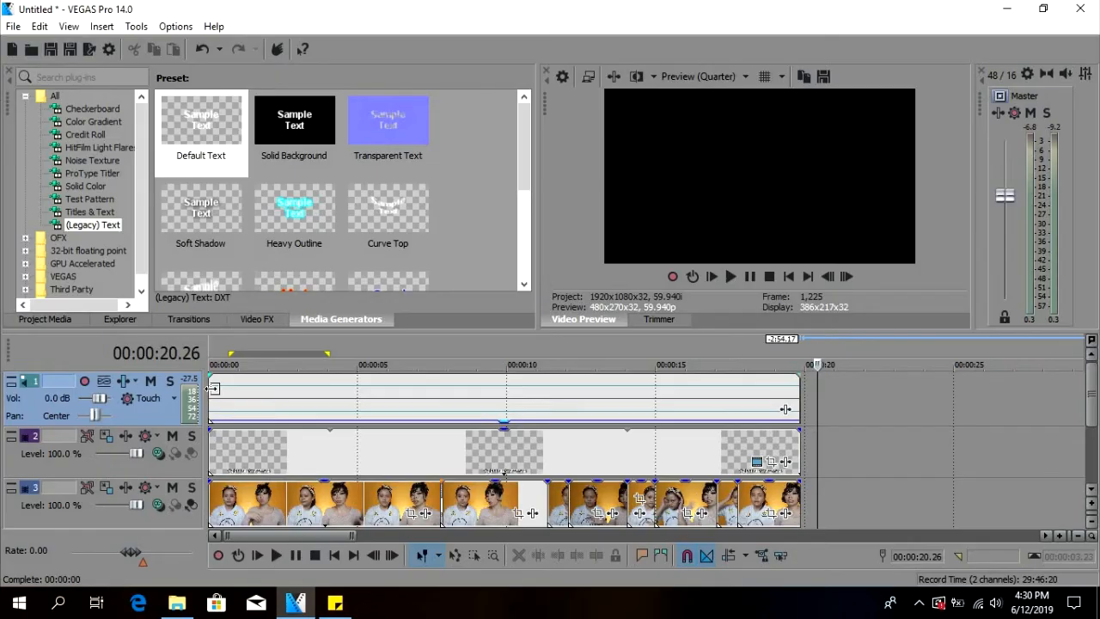
click(629, 393)
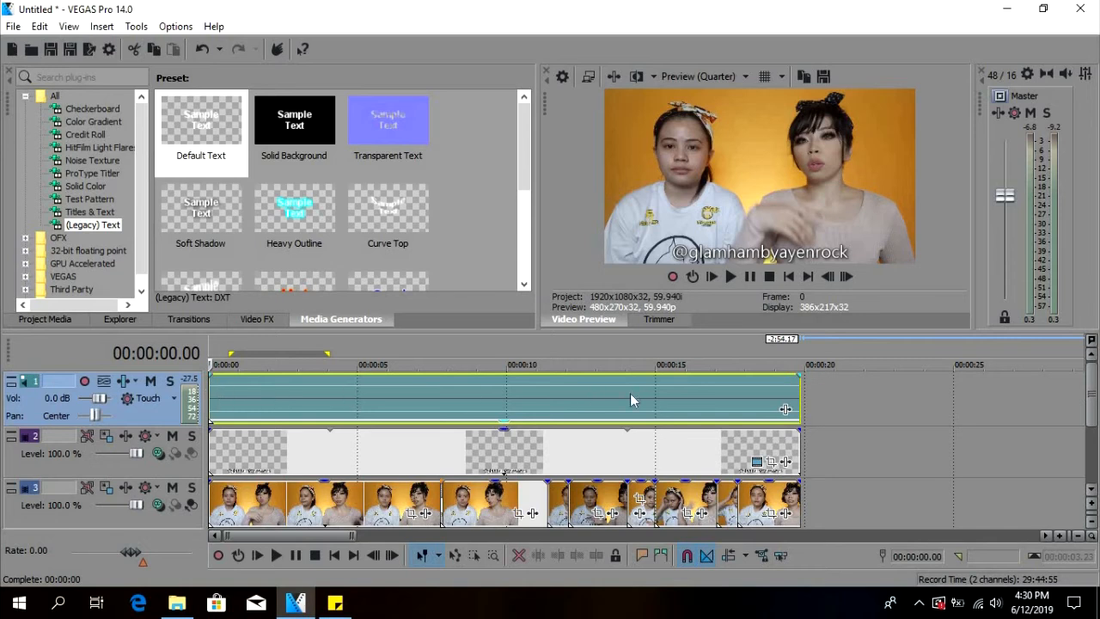
key(space)
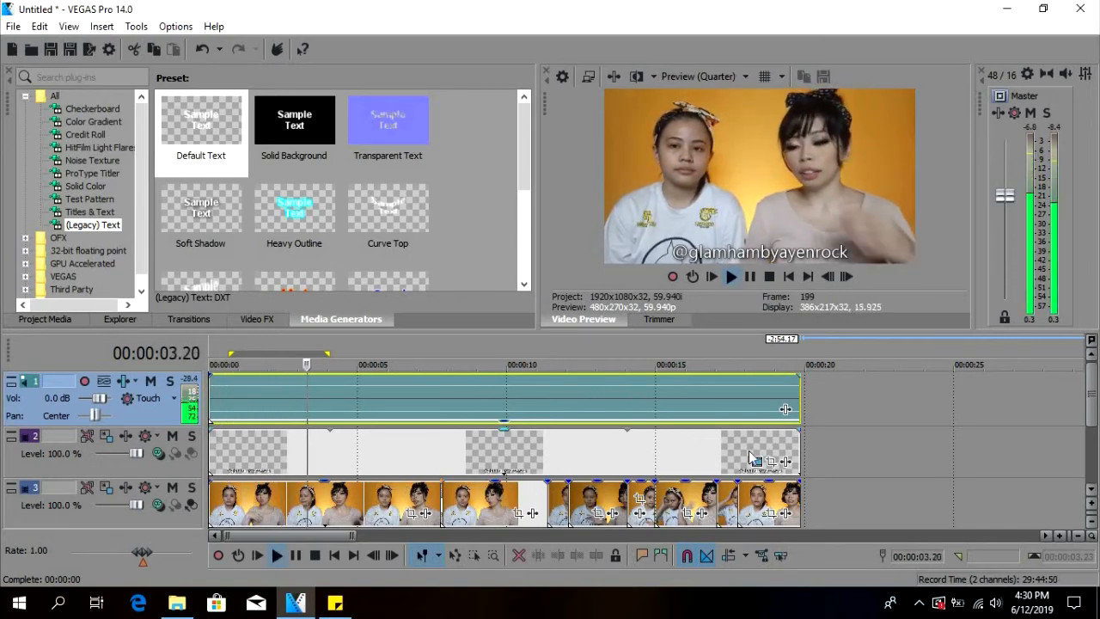
click(875, 450)
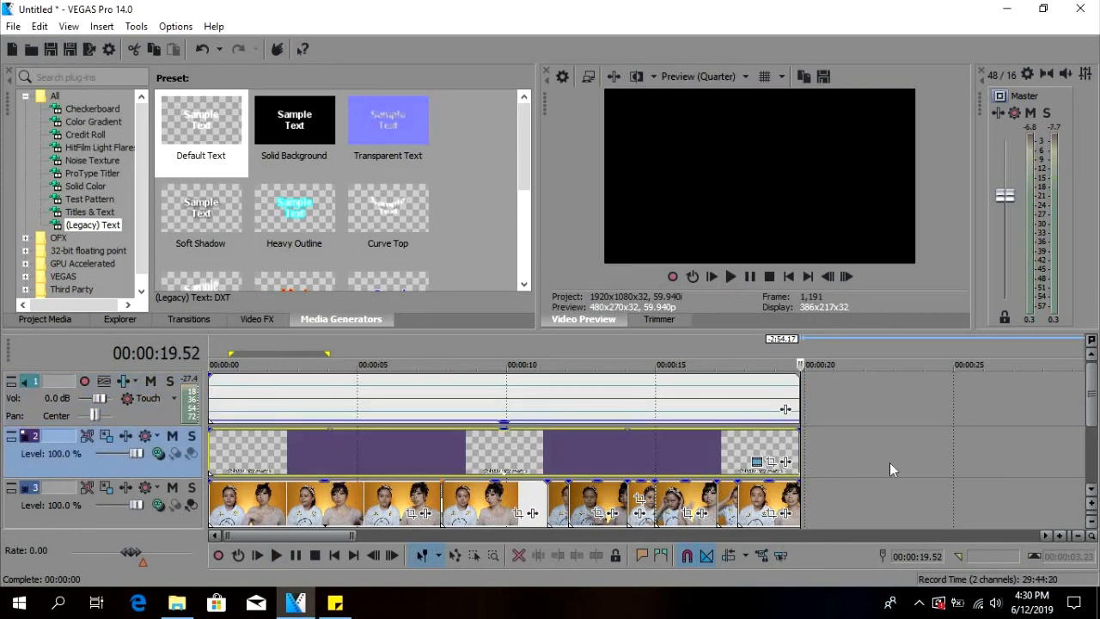
click(1036, 433)
Minimize all the tracks and select the time range covering the whole edit, from 00:00:00.00 to 00:00:19.52.
click(10, 381)
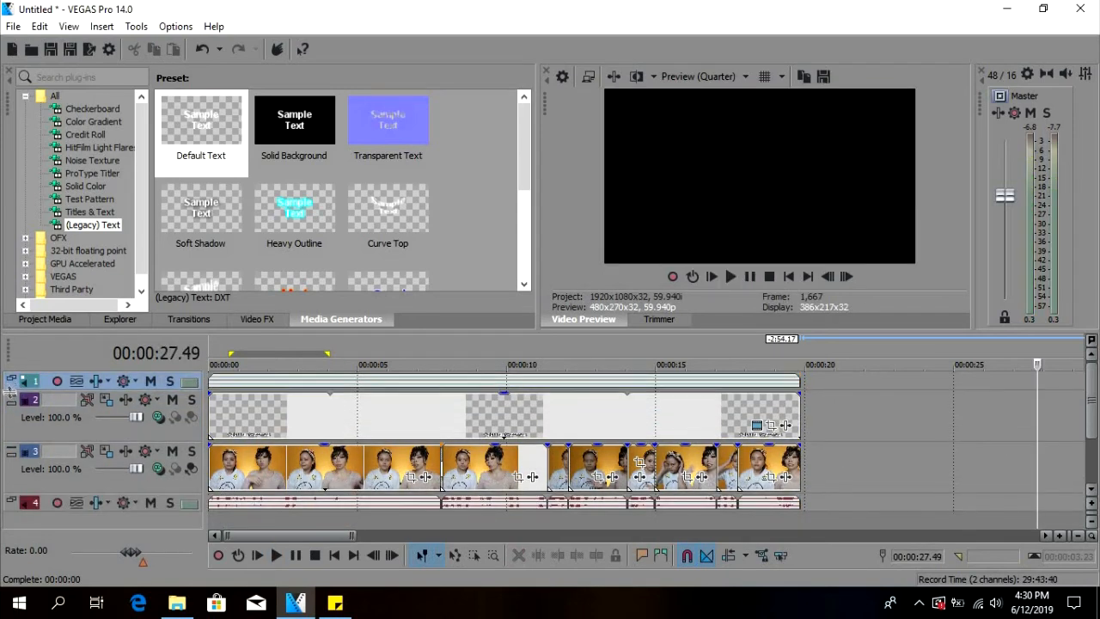
click(12, 402)
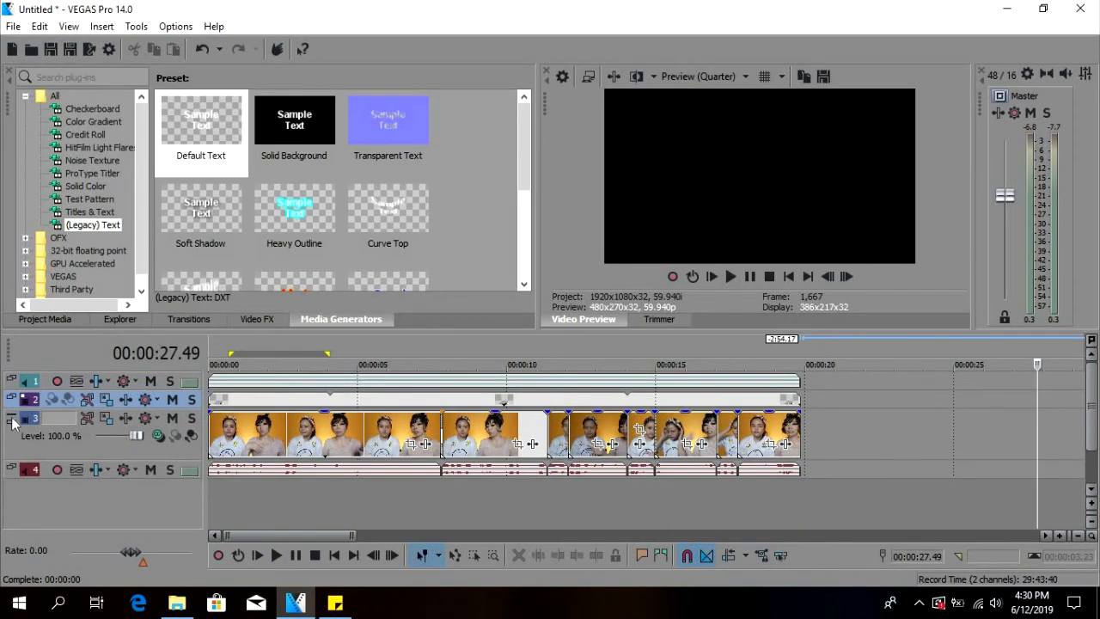
click(11, 439)
click(12, 418)
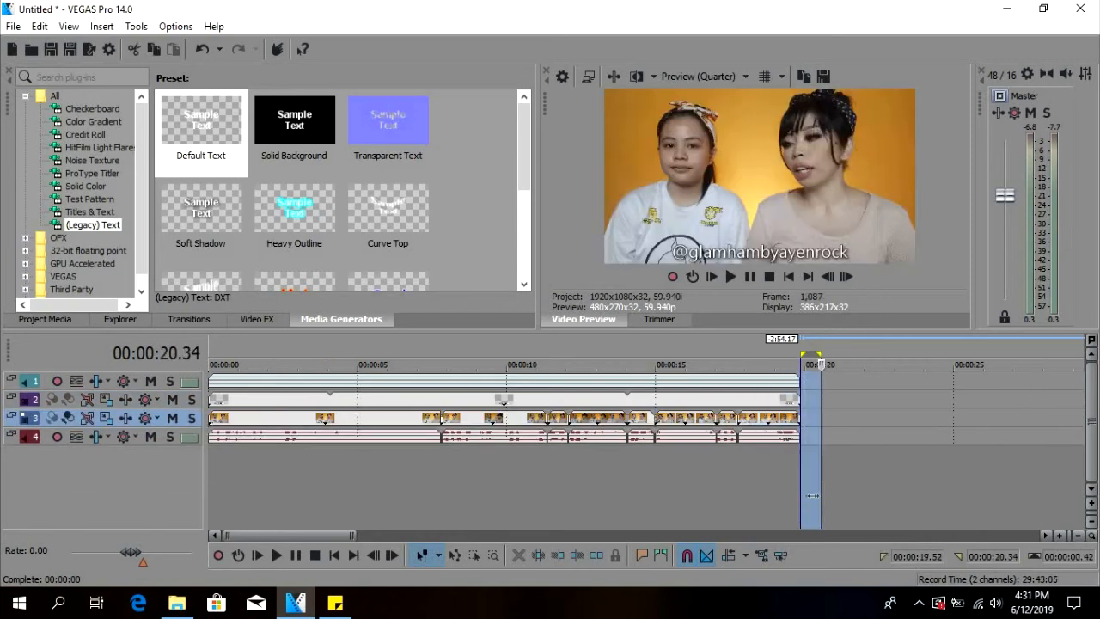
drag(813, 495, 209, 495)
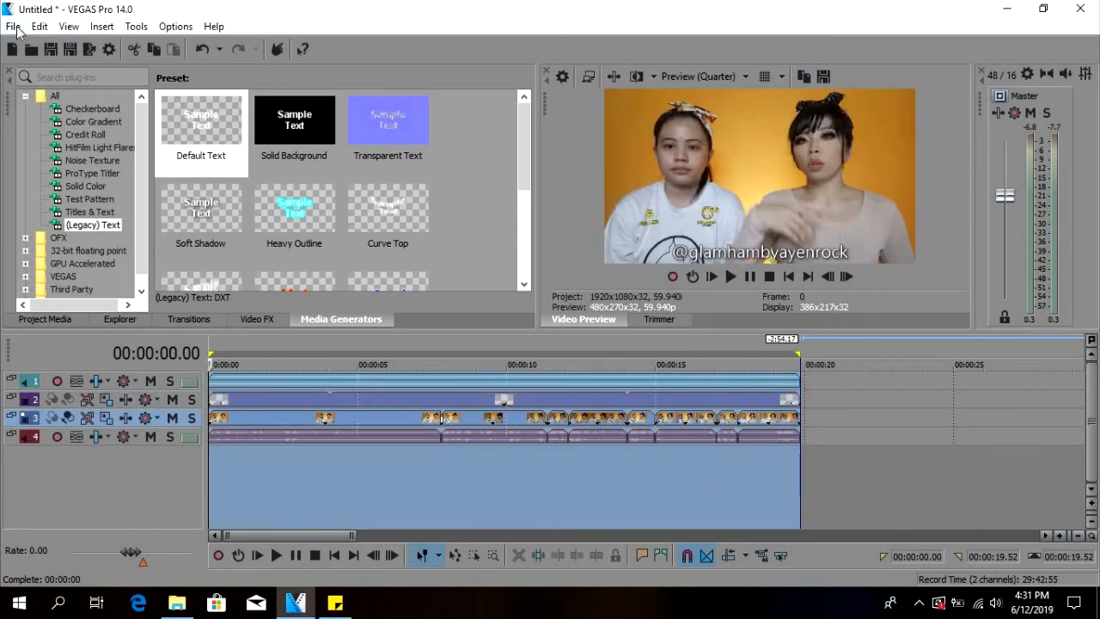
Open the Render As settings and name the output file "video test.mp4", keeping the Videos\DONE folder.
click(13, 27)
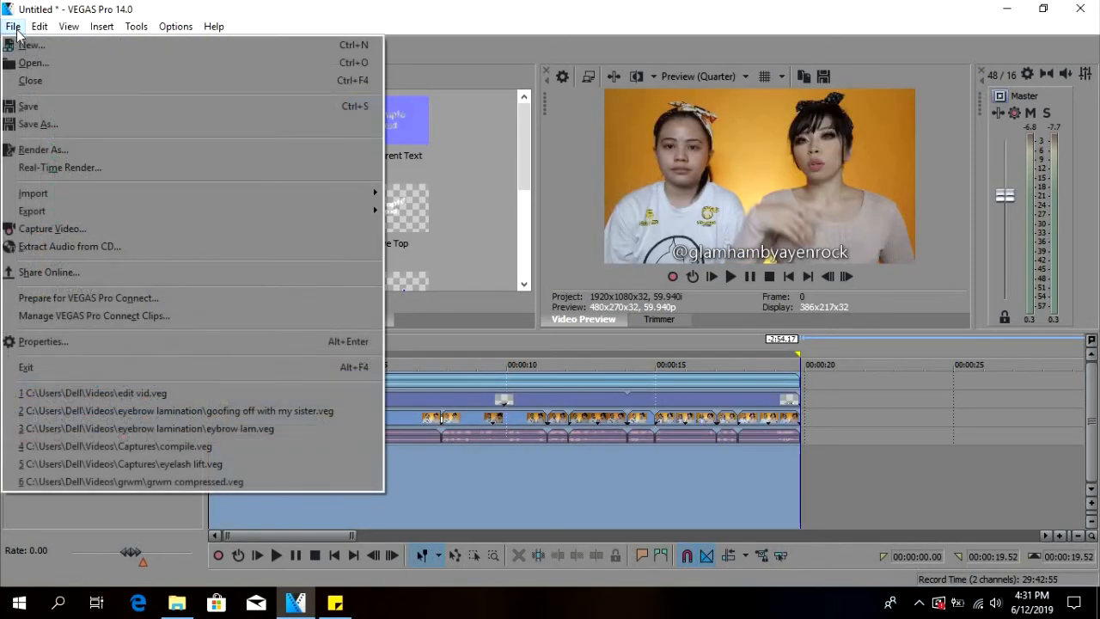
click(78, 148)
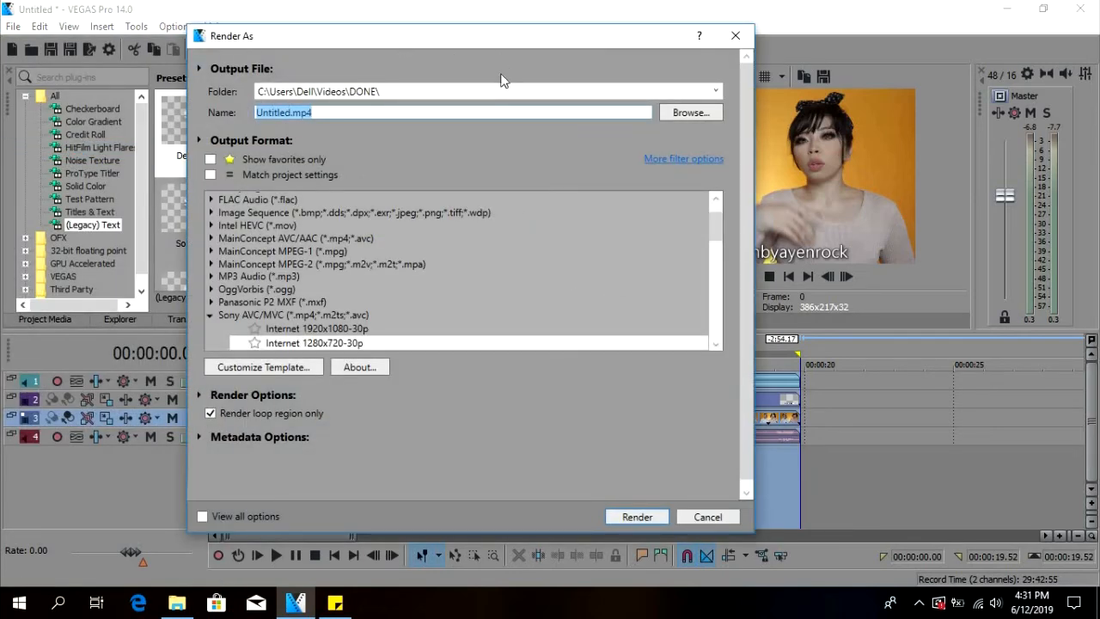
click(386, 92)
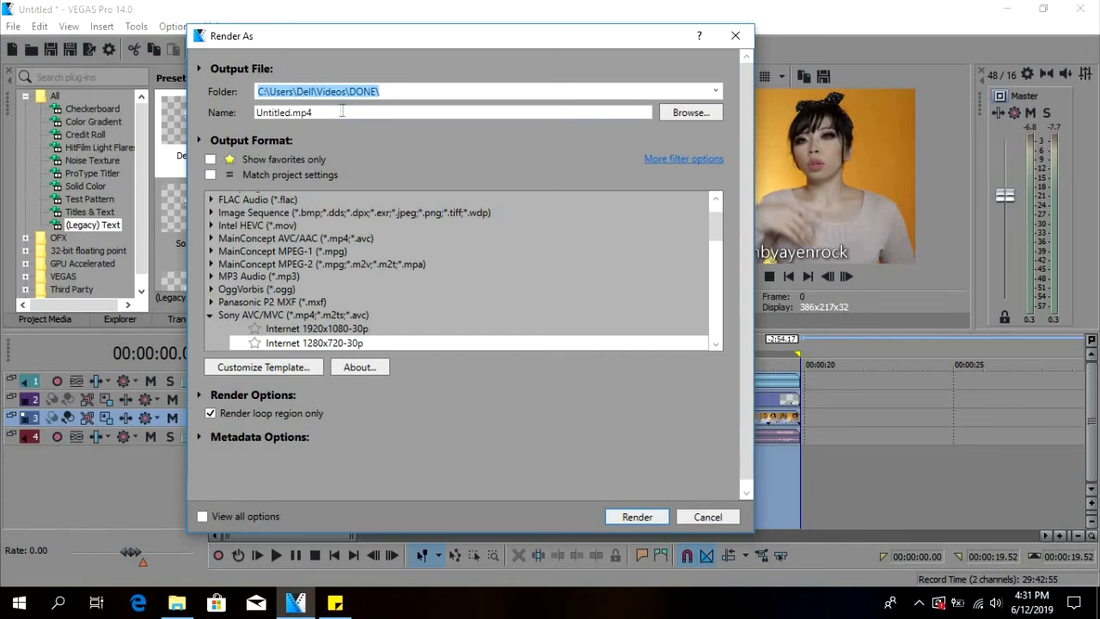
click(298, 112)
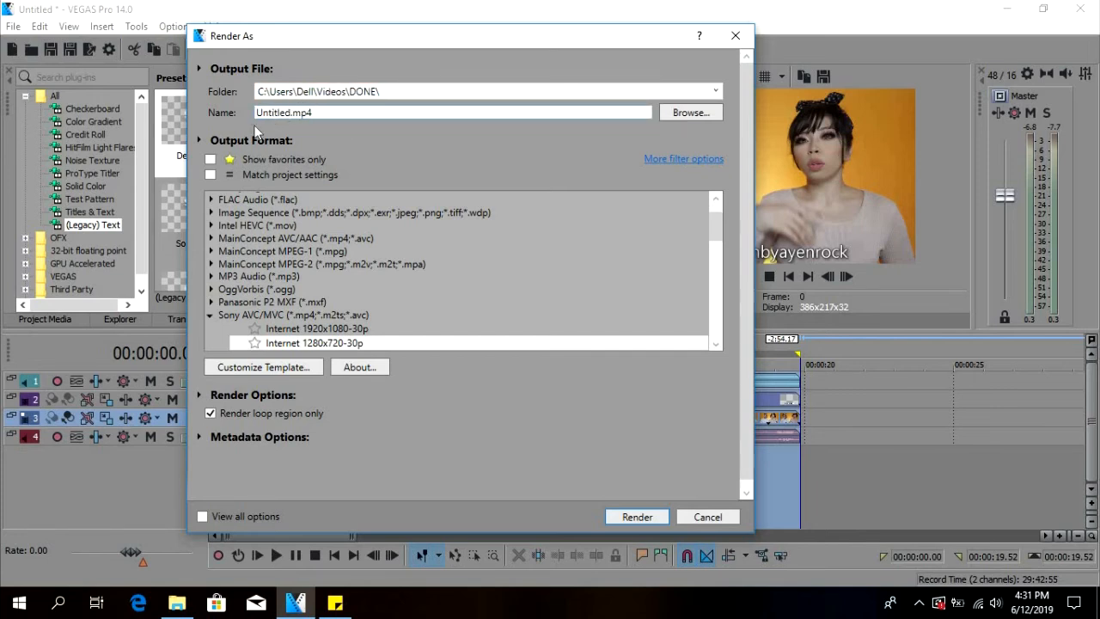
key(shift+Home)
text(video test)
Choose the Internet 1280x720-30p template of the Sony AVC/MVC format for the output.
click(292, 238)
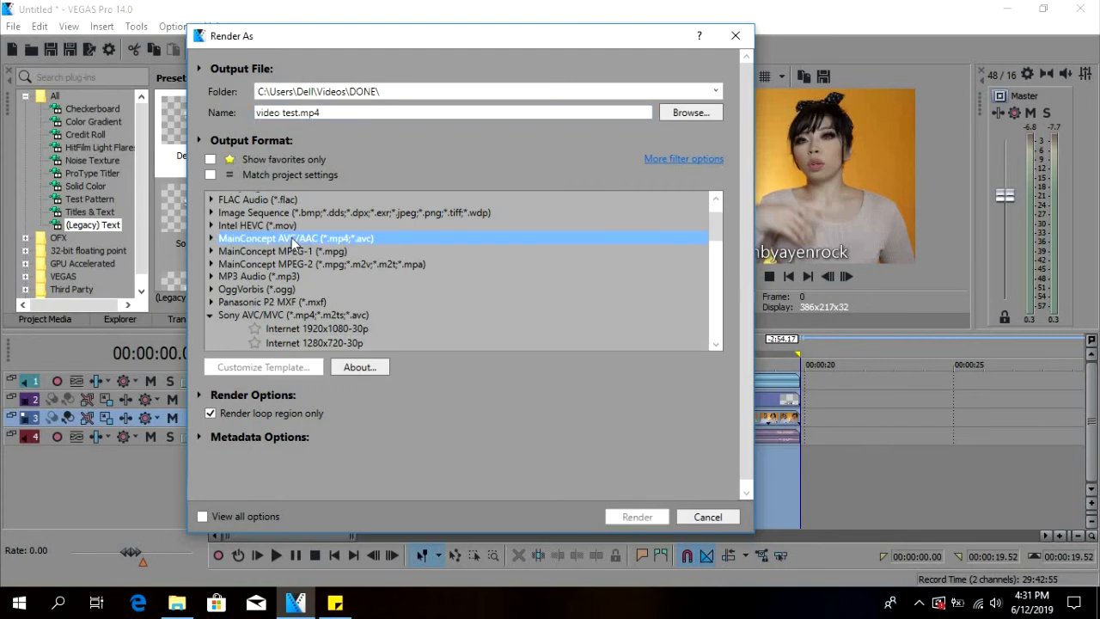
click(360, 327)
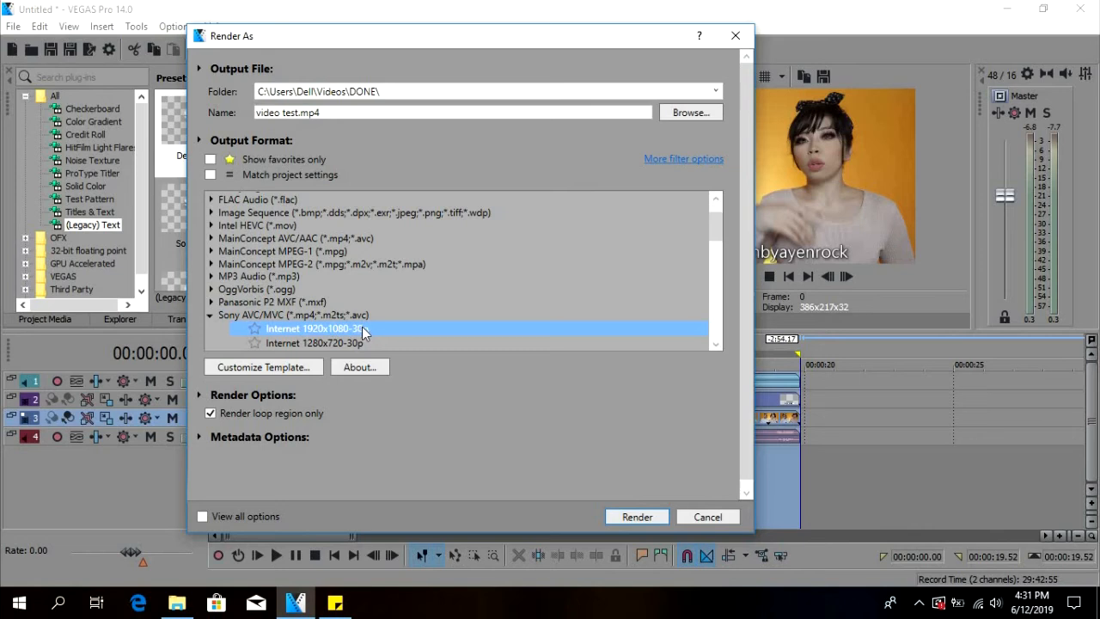
scroll(330, 267, down, 2)
click(330, 267)
click(333, 251)
click(329, 265)
click(327, 251)
click(258, 238)
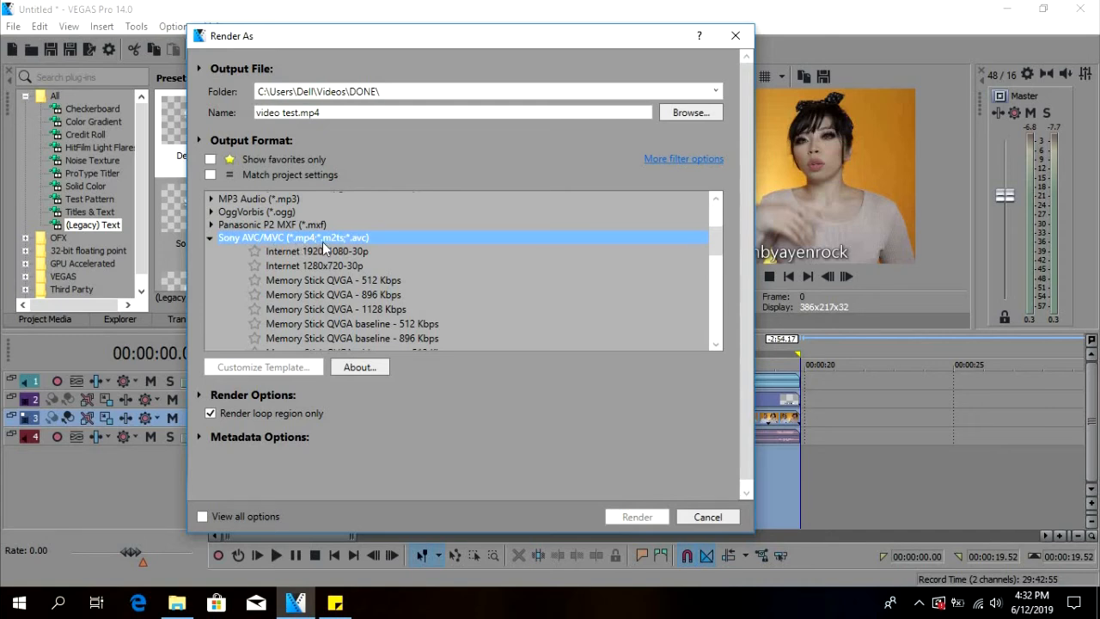
click(433, 265)
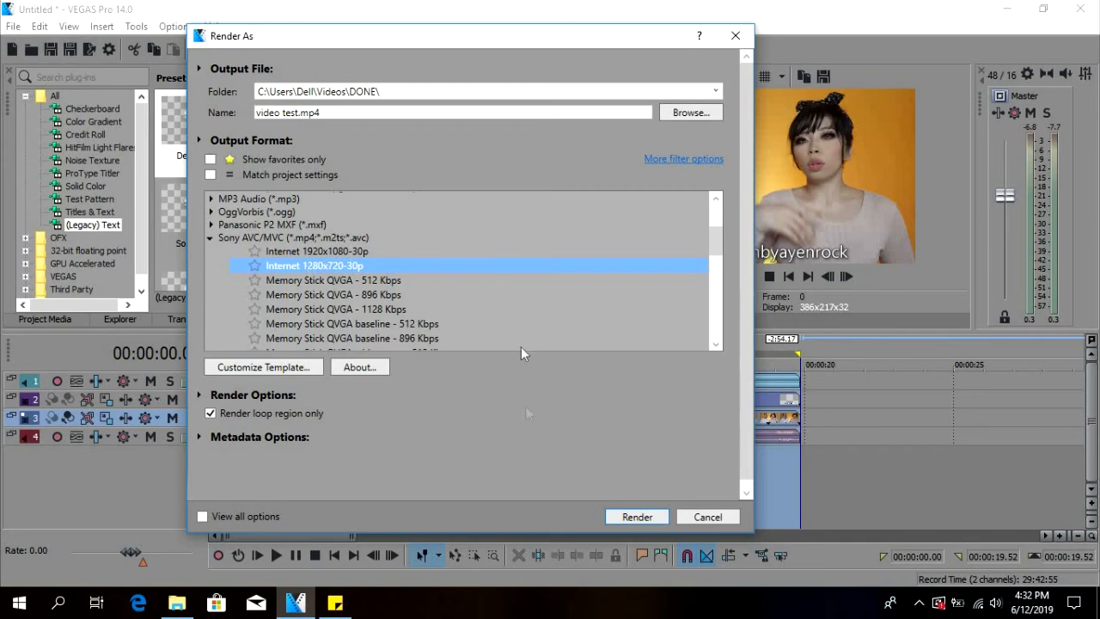
Render the selected region to the video file and open the folder containing the finished render.
click(651, 518)
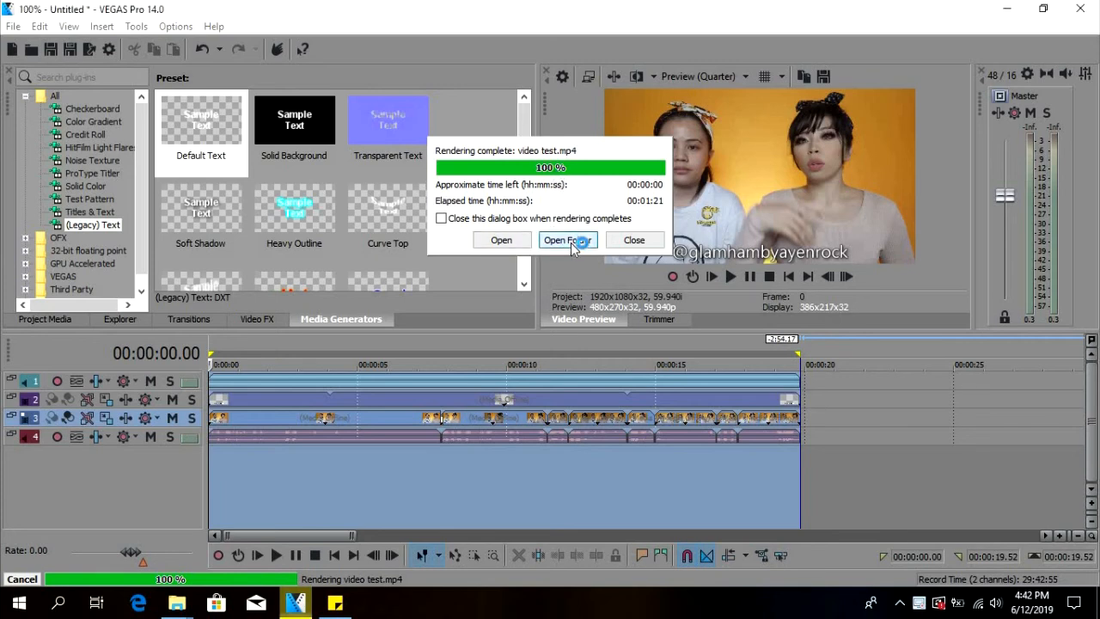
click(571, 243)
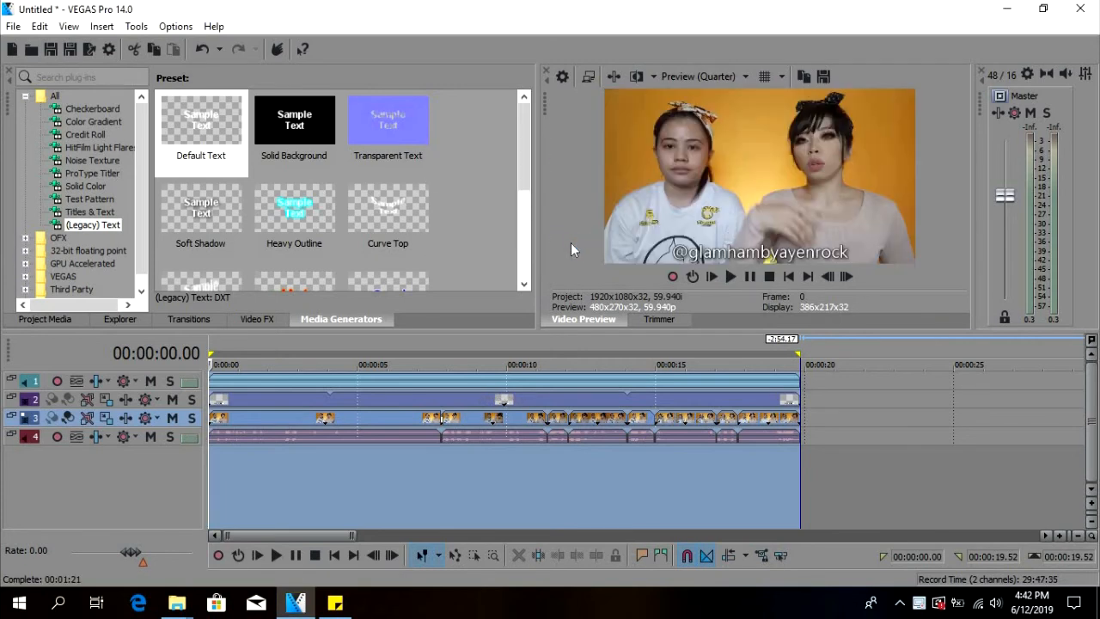